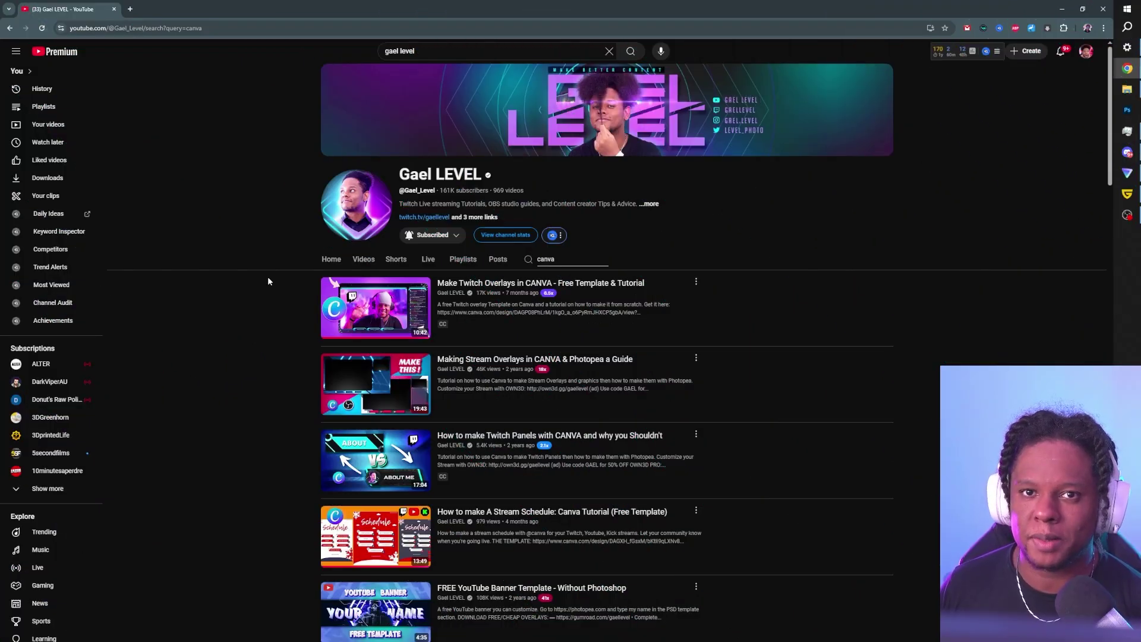
# Step: Enlarge the channel page and look through its search results for Canva tutorials
pyautogui.scroll(-2, 268, 281)
pyautogui.hotkey('ctrl', '+')
pyautogui.hotkey('ctrl', '+')
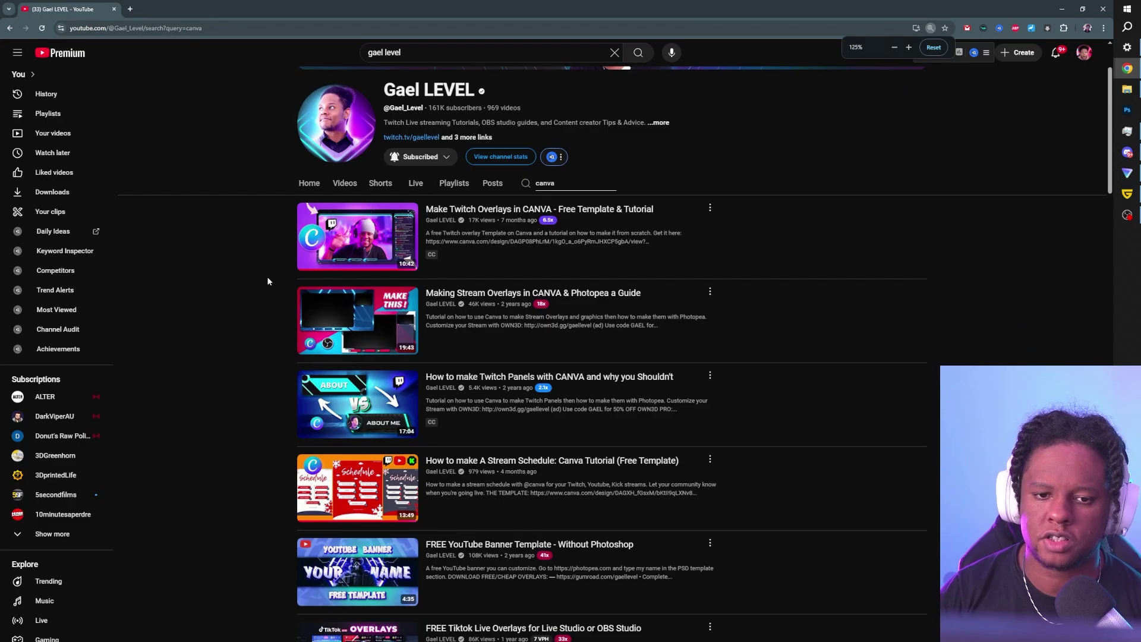
pyautogui.scroll(1, 216, 276)
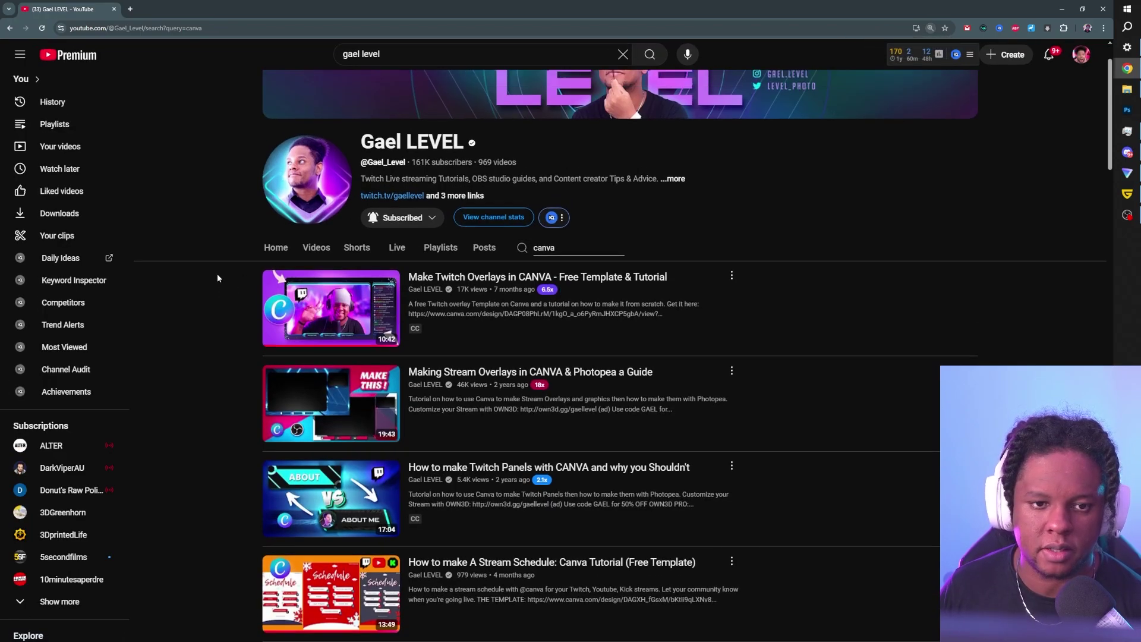
pyautogui.scroll(-2, 216, 274)
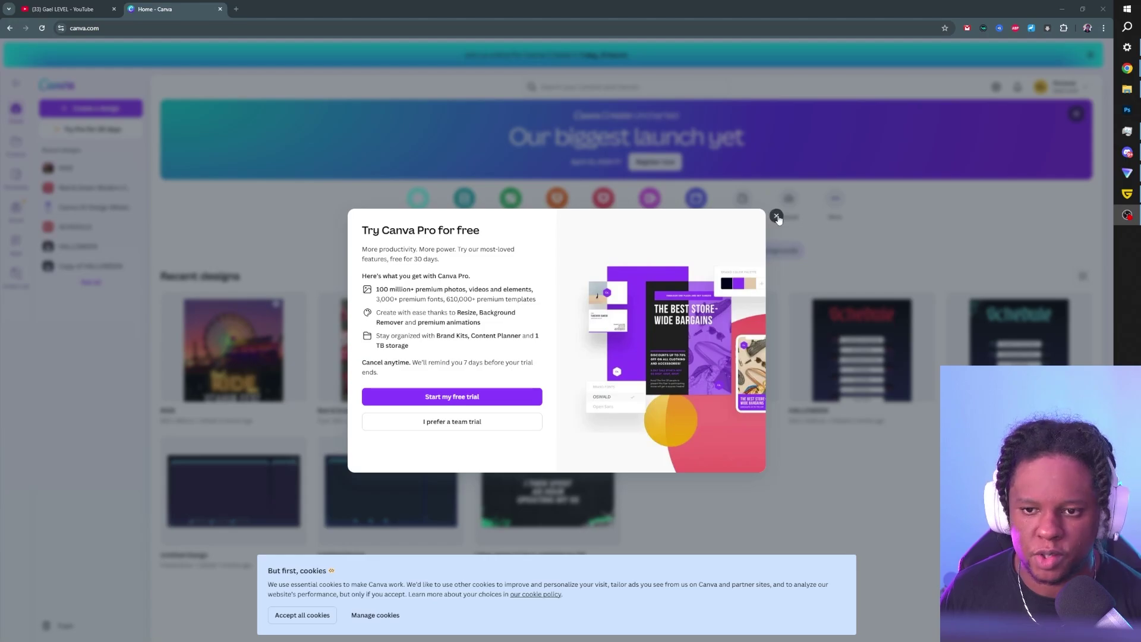
# Step: Dismiss the Pro trial offer and fill the blank page of a 1920 × 1080 px design with black
pyautogui.click(776, 216)
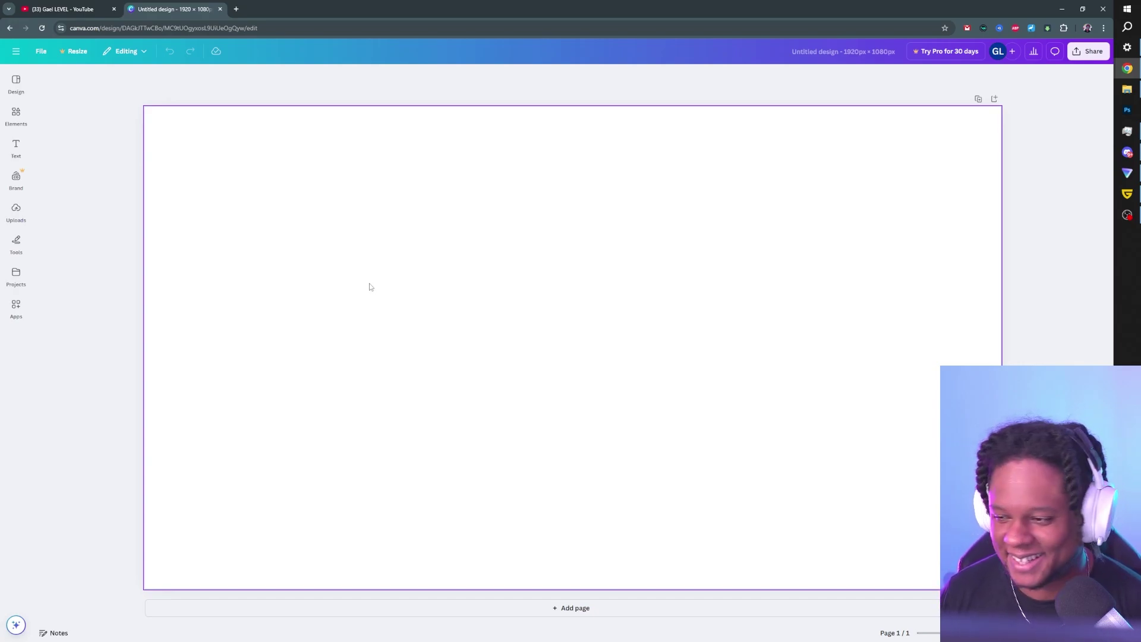
pyautogui.click(324, 213)
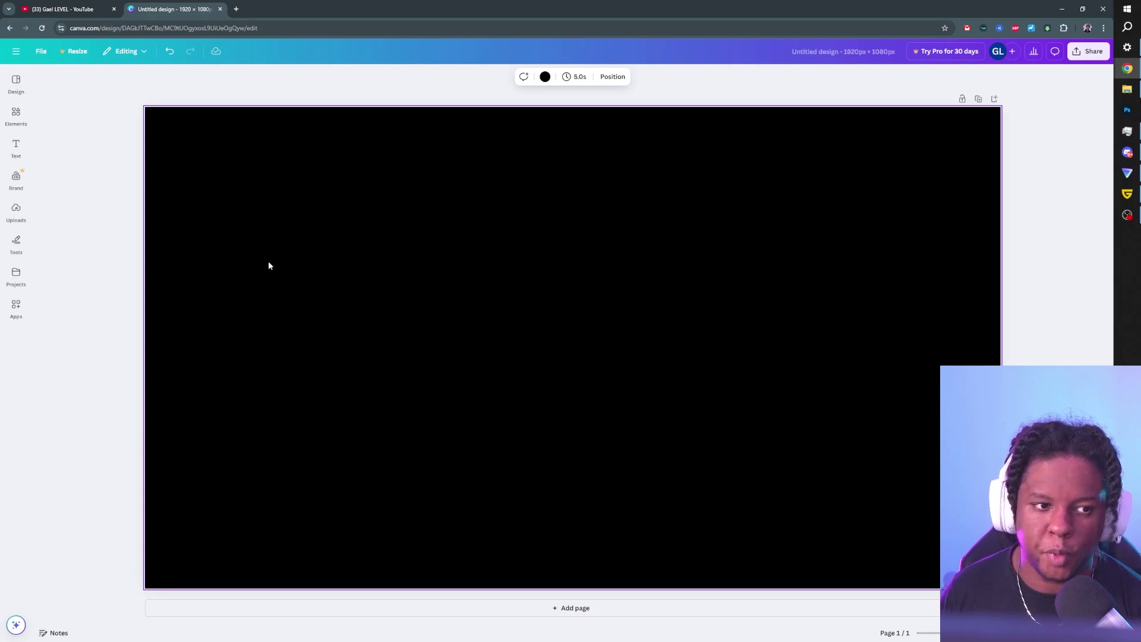
pyautogui.click(16, 115)
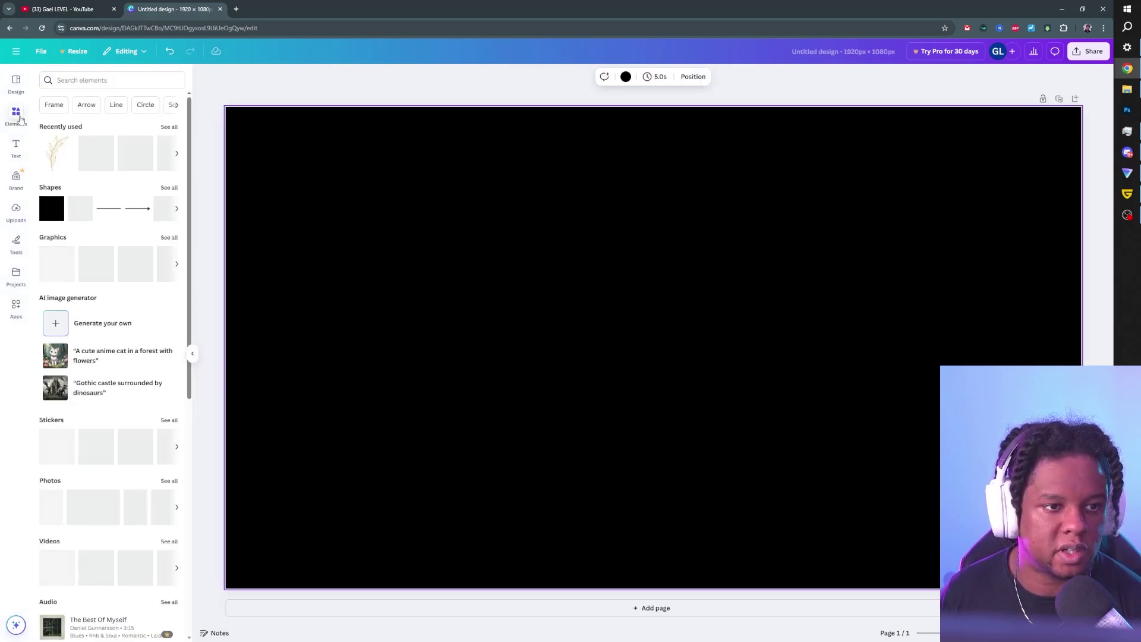
pyautogui.click(81, 214)
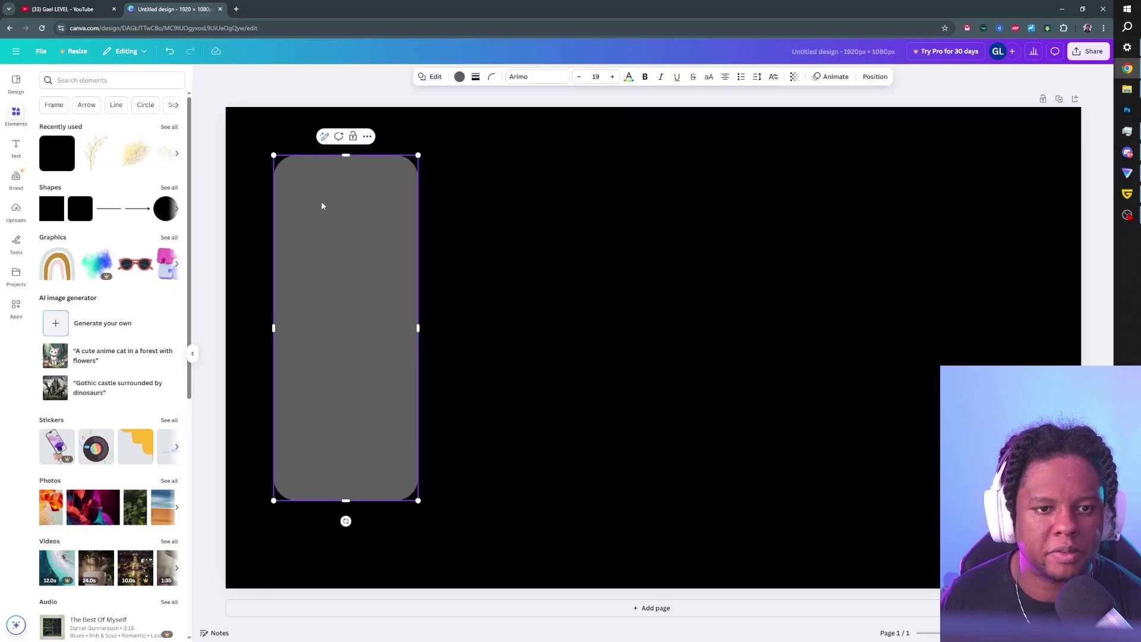
pyautogui.hotkey('ctrl', 'z')
pyautogui.hotkey('ctrl', 'z')
pyautogui.hotkey('ctrl', 'z')
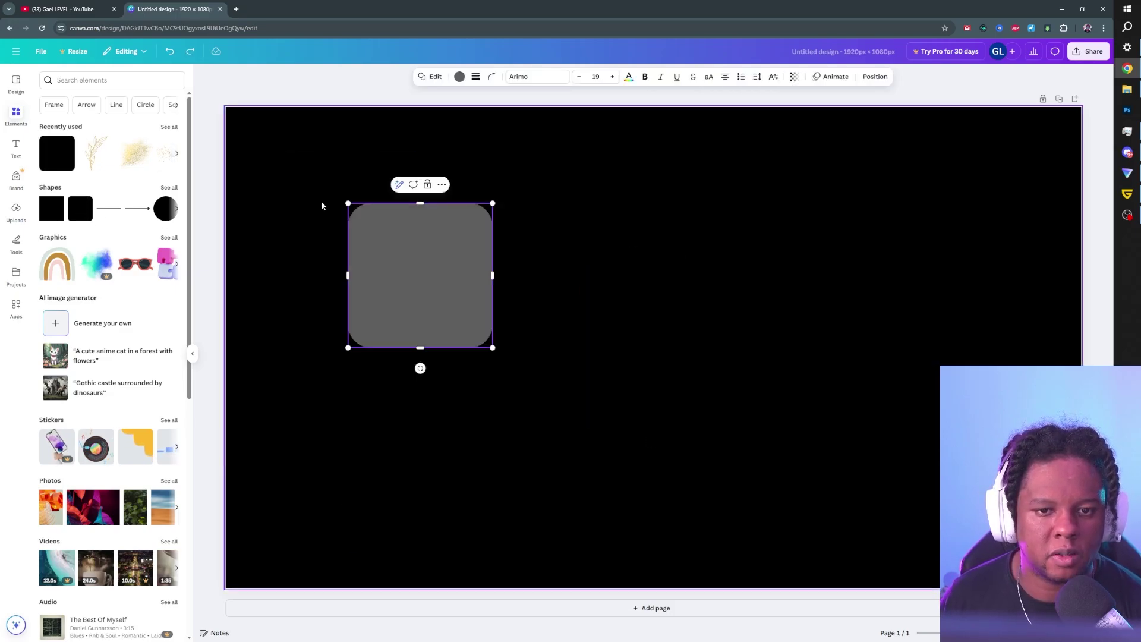
# Step: Add a sharp-cornered square shape, stretch it into a tall gray rectangle, and align it with the page's upper-left corner
pyautogui.click(49, 217)
pyautogui.moveTo(671, 364); pyautogui.dragTo(335, 247)
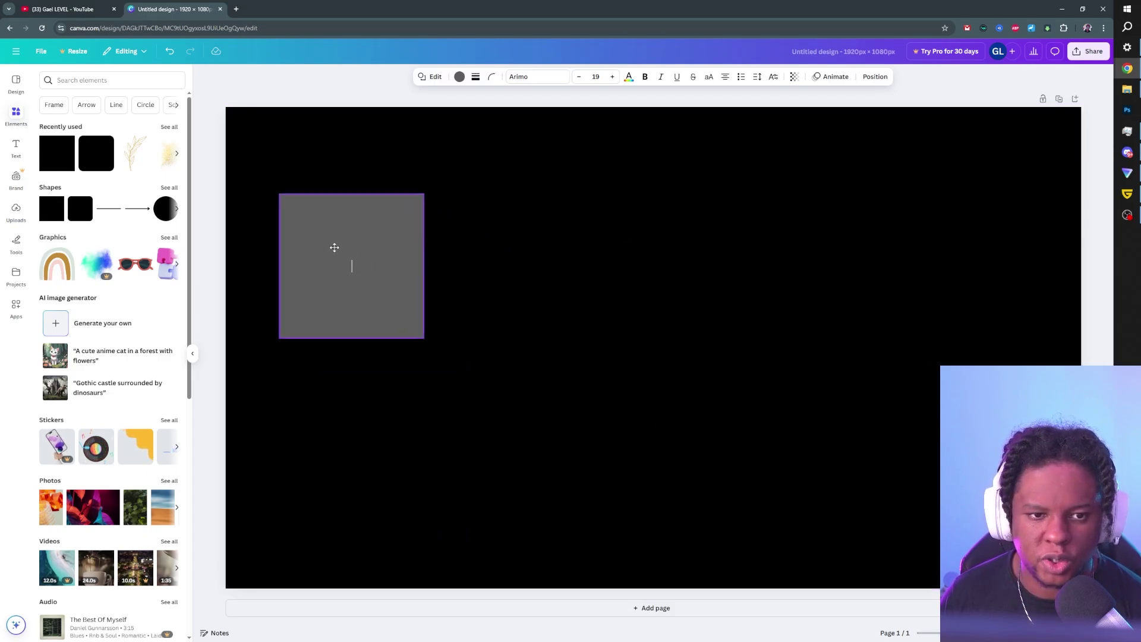
pyautogui.moveTo(424, 337); pyautogui.dragTo(468, 554)
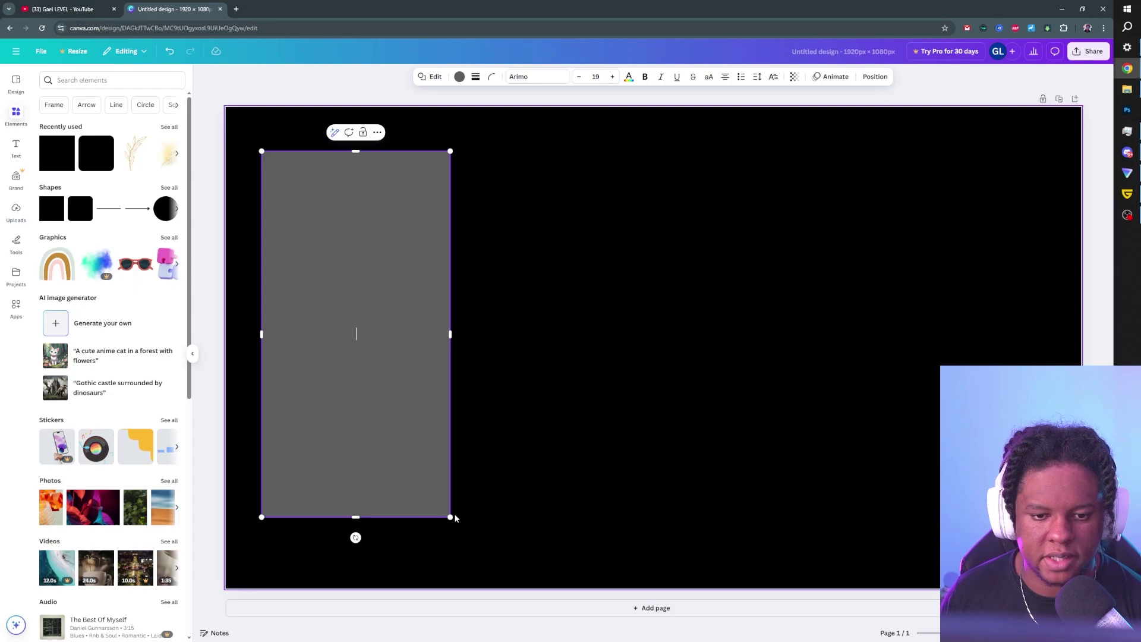
pyautogui.moveTo(450, 517)
pyautogui.mouseDown()
pyautogui.moveTo(478, 499)
pyautogui.moveTo(433, 446)
pyautogui.moveTo(461, 451)
pyautogui.moveTo(463, 476)
pyautogui.moveTo(409, 446)
pyautogui.moveTo(432, 511)
pyautogui.mouseUp()
pyautogui.moveTo(386, 413); pyautogui.dragTo(355, 376)
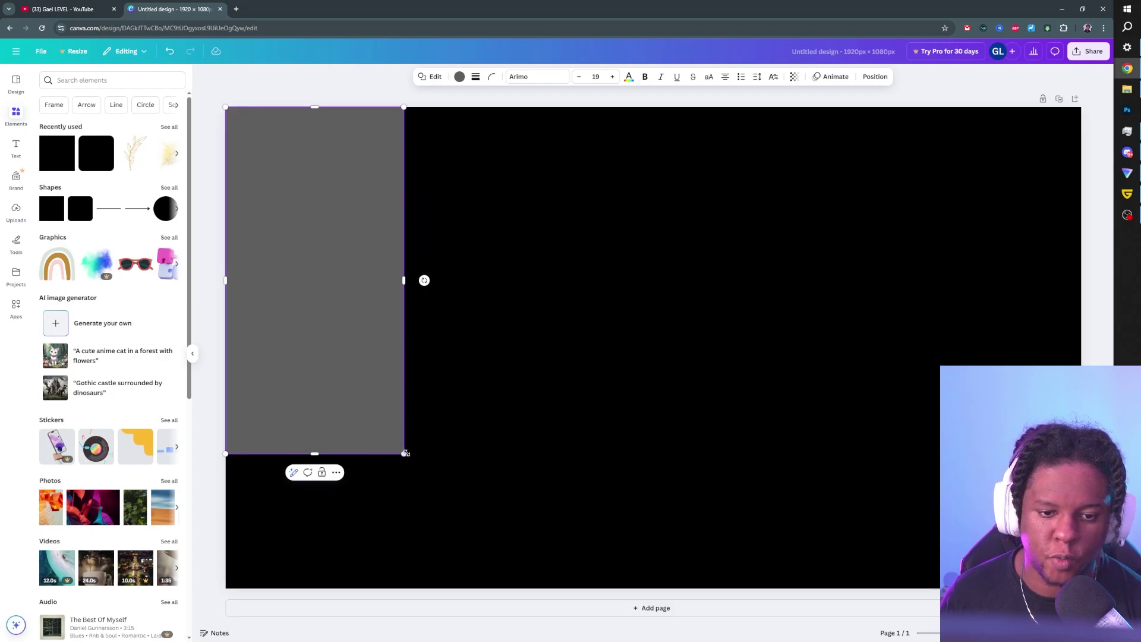
# Step: Stretch the rectangle to the full page size and scale it down proportionally into a large frame left of the page's centre
pyautogui.moveTo(404, 453); pyautogui.dragTo(1081, 588)
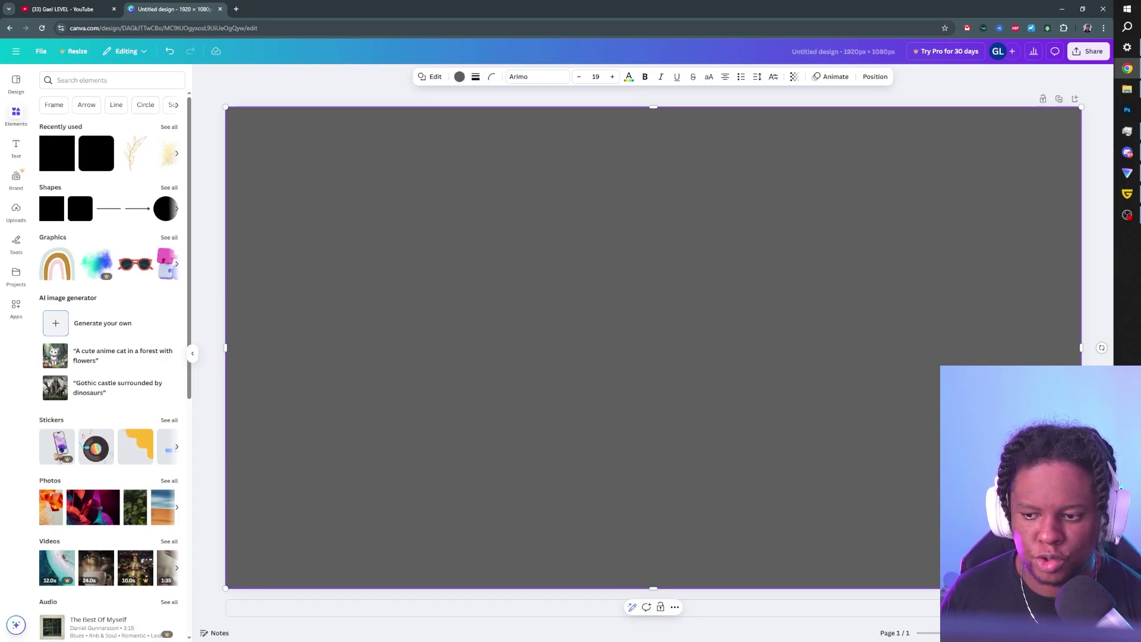
pyautogui.moveTo(1081, 588); pyautogui.dragTo(849, 444)
pyautogui.moveTo(638, 251); pyautogui.dragTo(665, 311)
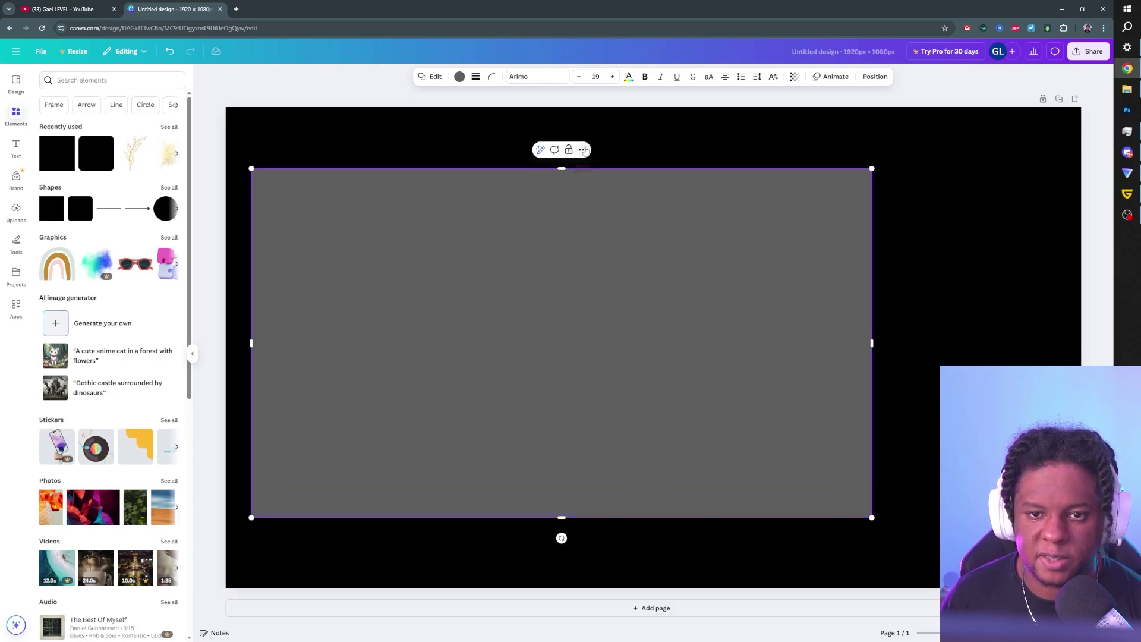
# Step: Duplicate the large gray frame and turn the copy into a narrow tall panel beside it, with matching height and a small gap
pyautogui.click(584, 150)
pyautogui.click(619, 212)
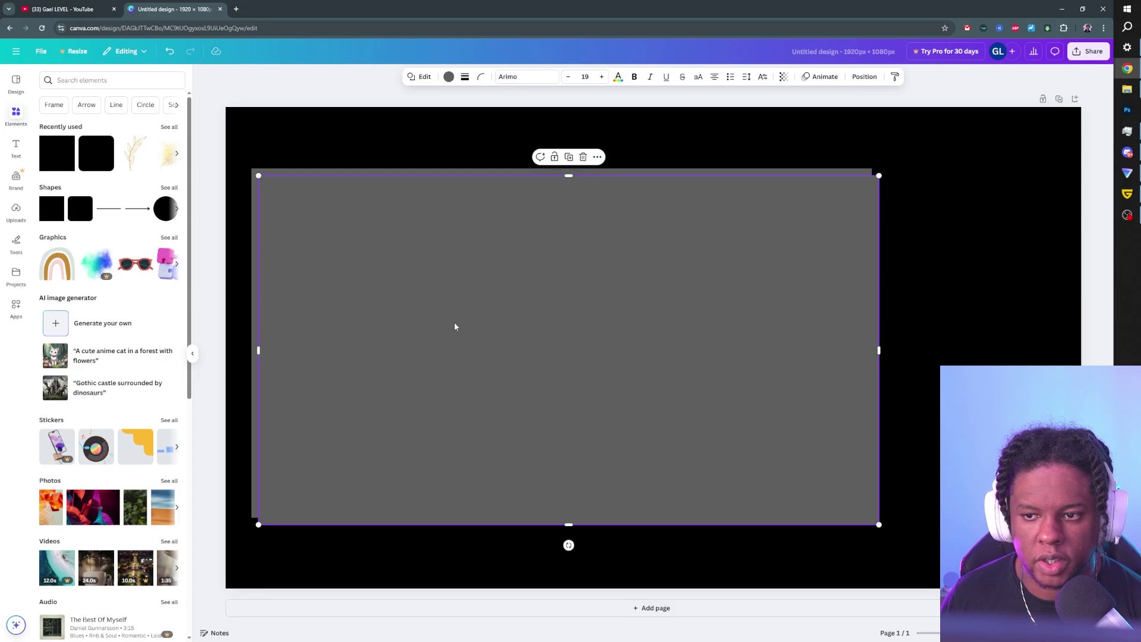
pyautogui.moveTo(454, 326); pyautogui.dragTo(631, 318)
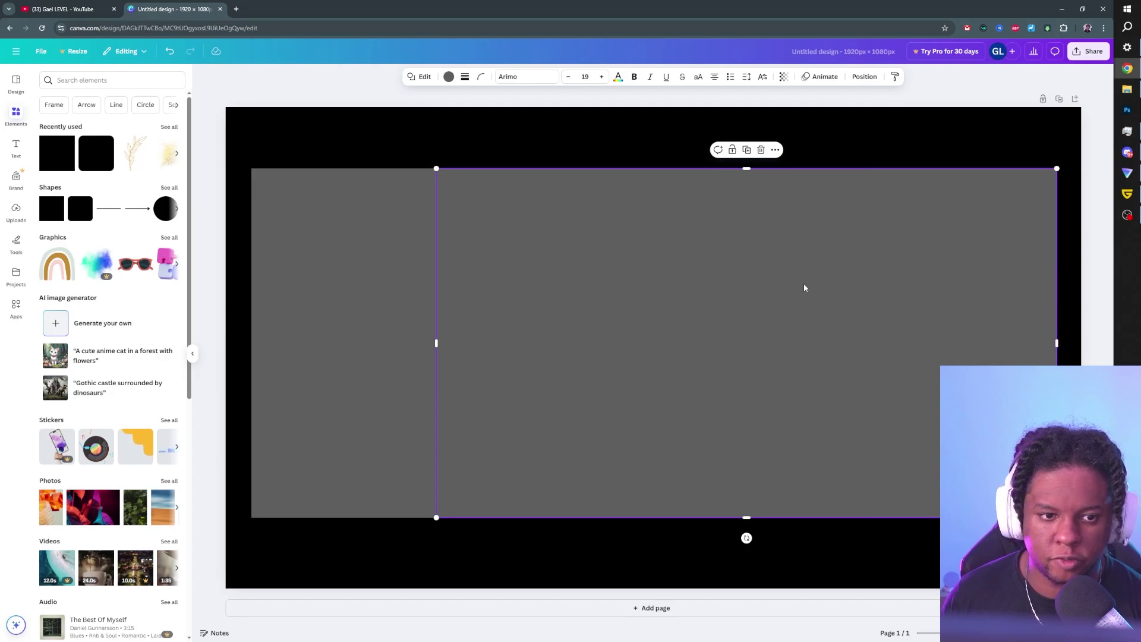
pyautogui.moveTo(804, 287); pyautogui.dragTo(887, 344)
pyautogui.click(905, 272)
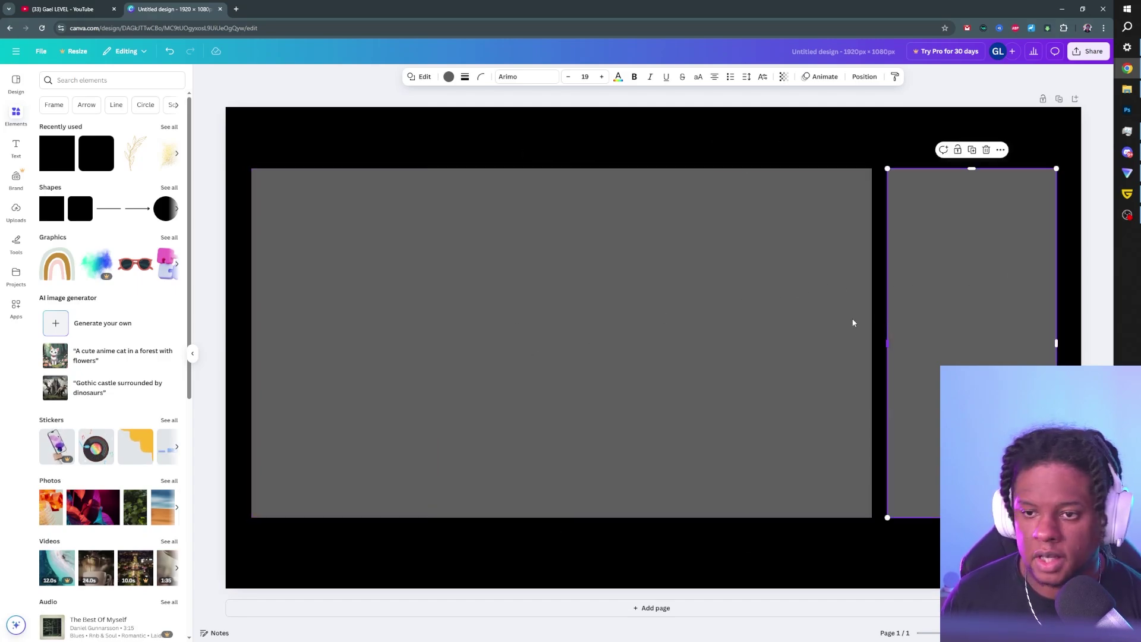
pyautogui.click(494, 335)
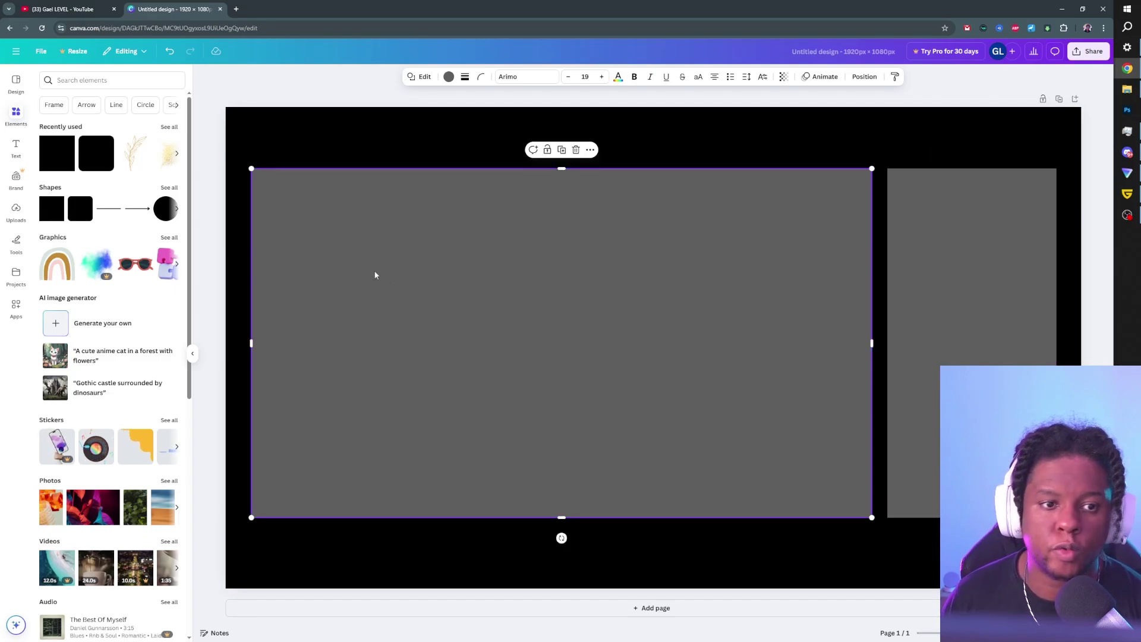
pyautogui.click(215, 182)
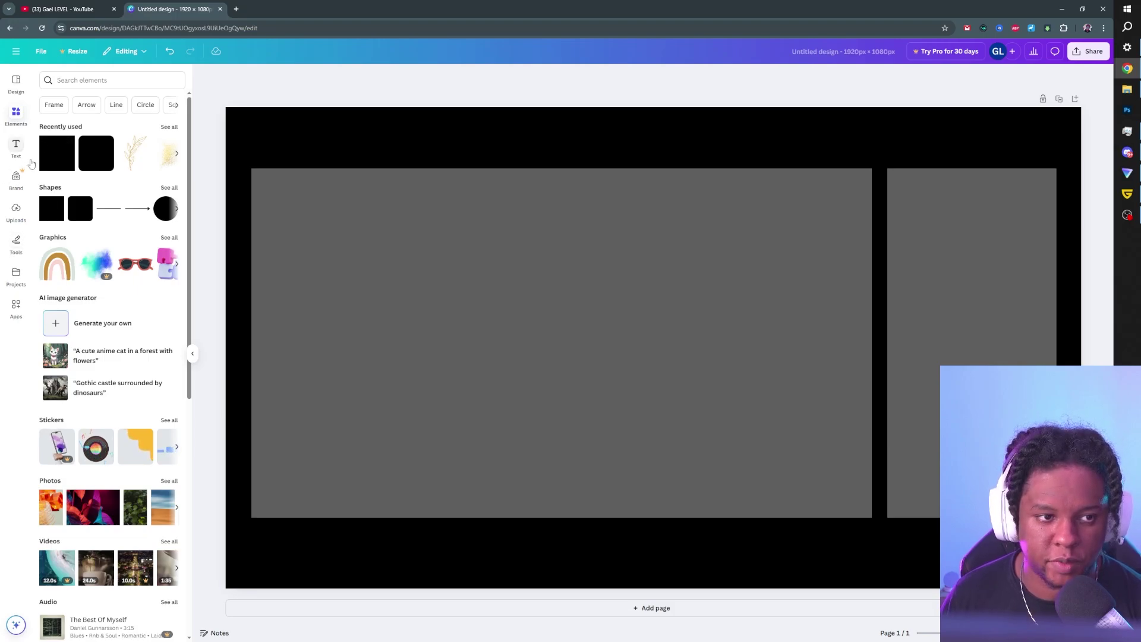
# Step: Search the elements for "bokeh" and add the purple photo with yellow and orange lights to the page
pyautogui.scroll(-6, 60, 238)
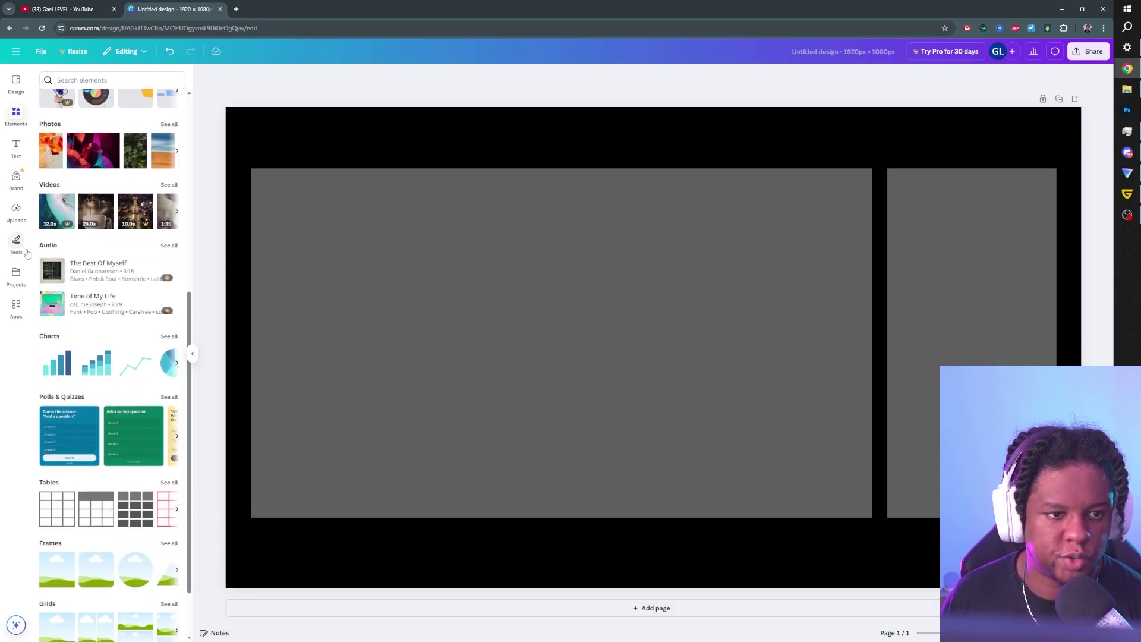
pyautogui.scroll(6, 70, 312)
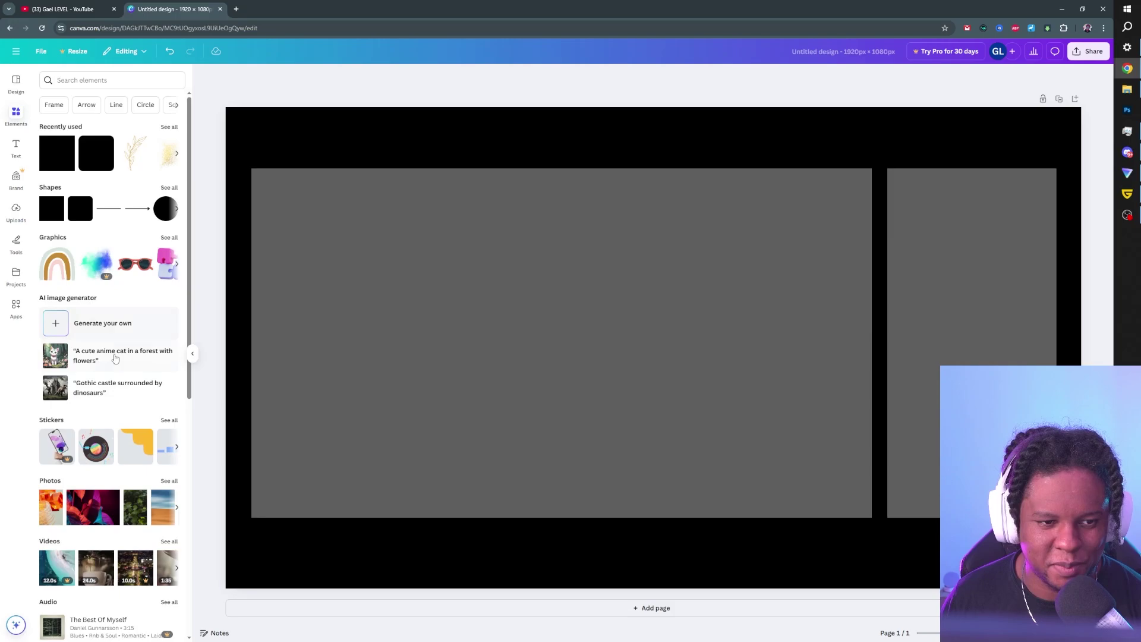
pyautogui.click(88, 82)
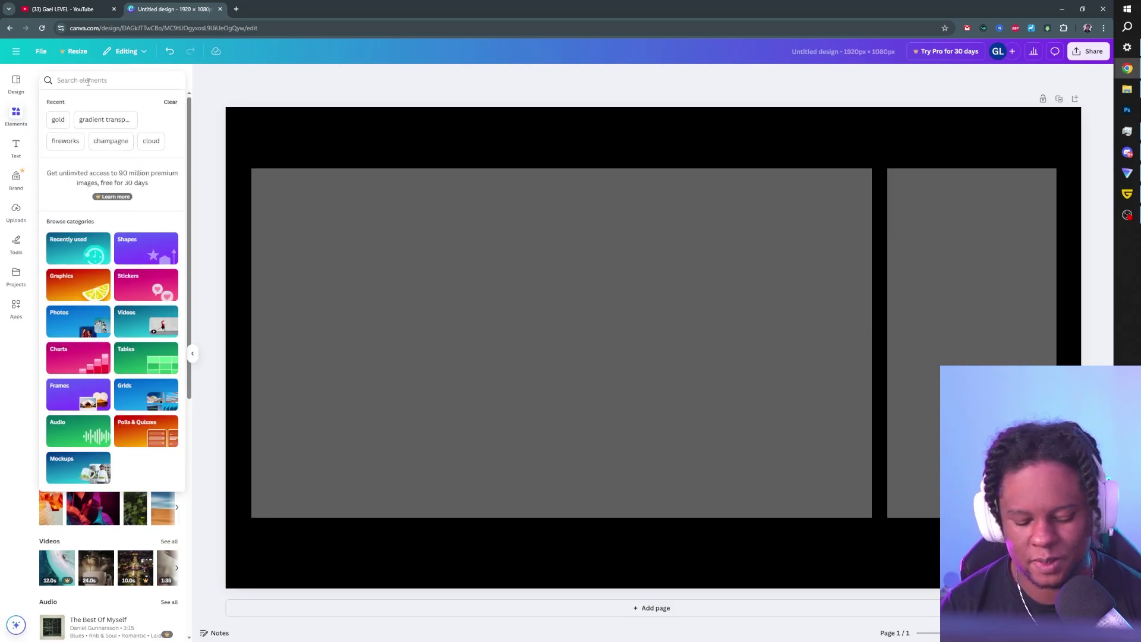
pyautogui.write('bokeh')
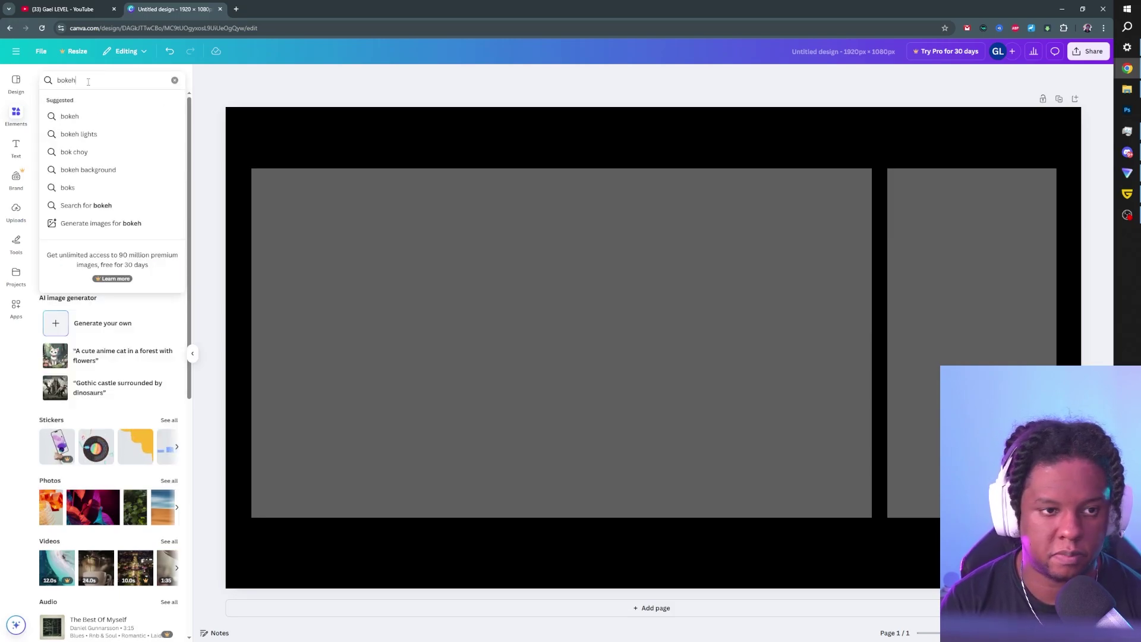
pyautogui.press('Return')
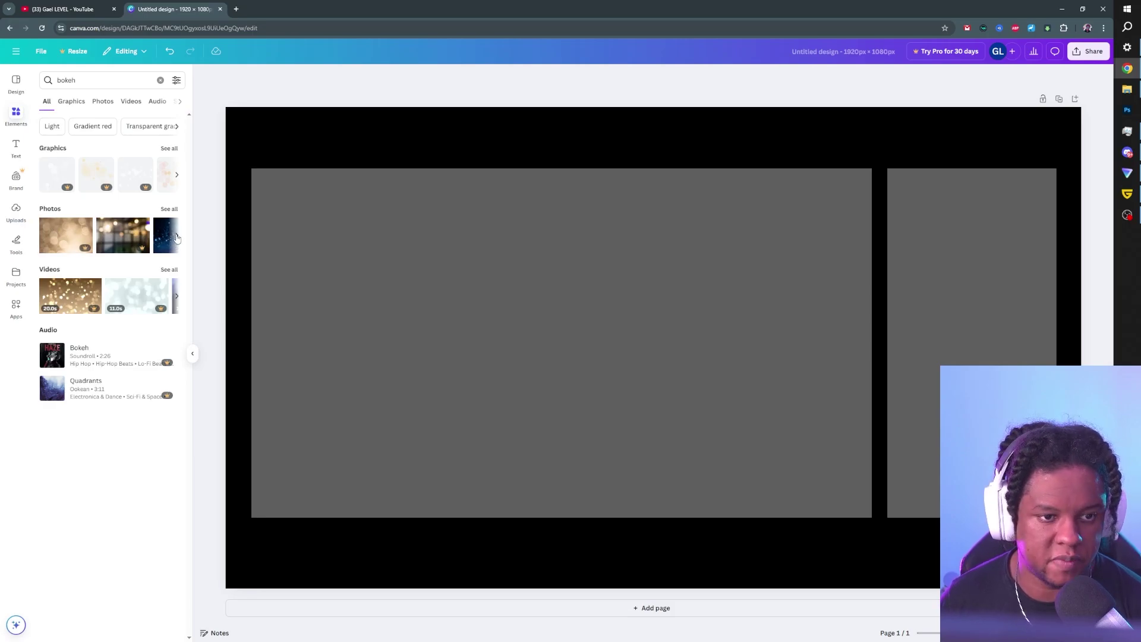
pyautogui.click(177, 235)
pyautogui.click(176, 235)
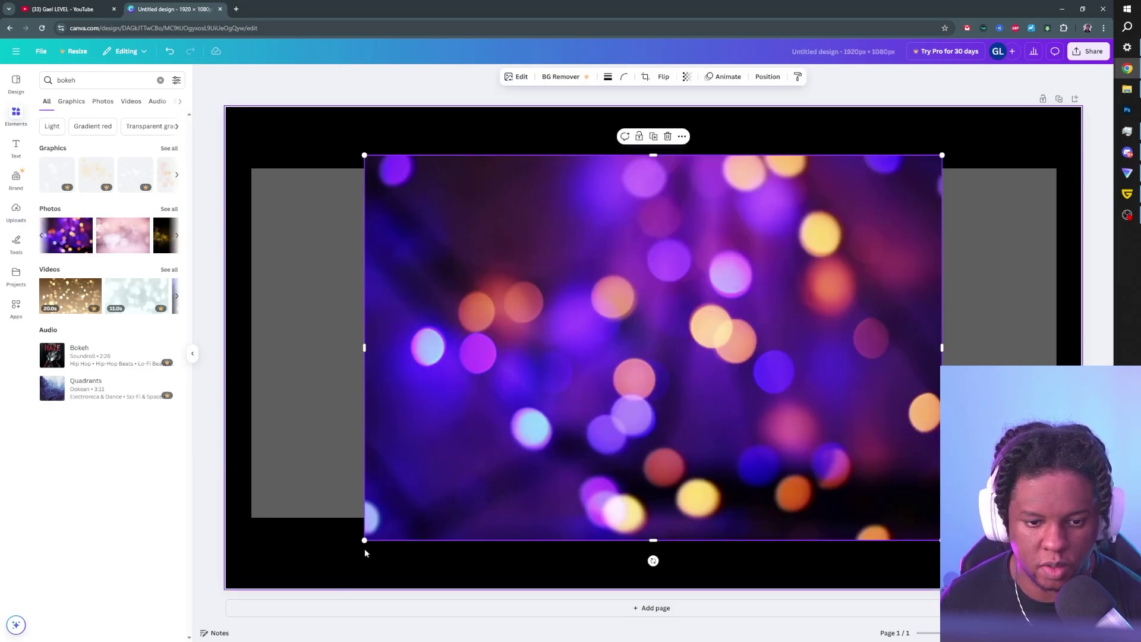
# Step: Enlarge the bokeh photo to cover the whole page and send it to the back behind both gray frames
pyautogui.moveTo(364, 540); pyautogui.dragTo(216, 639)
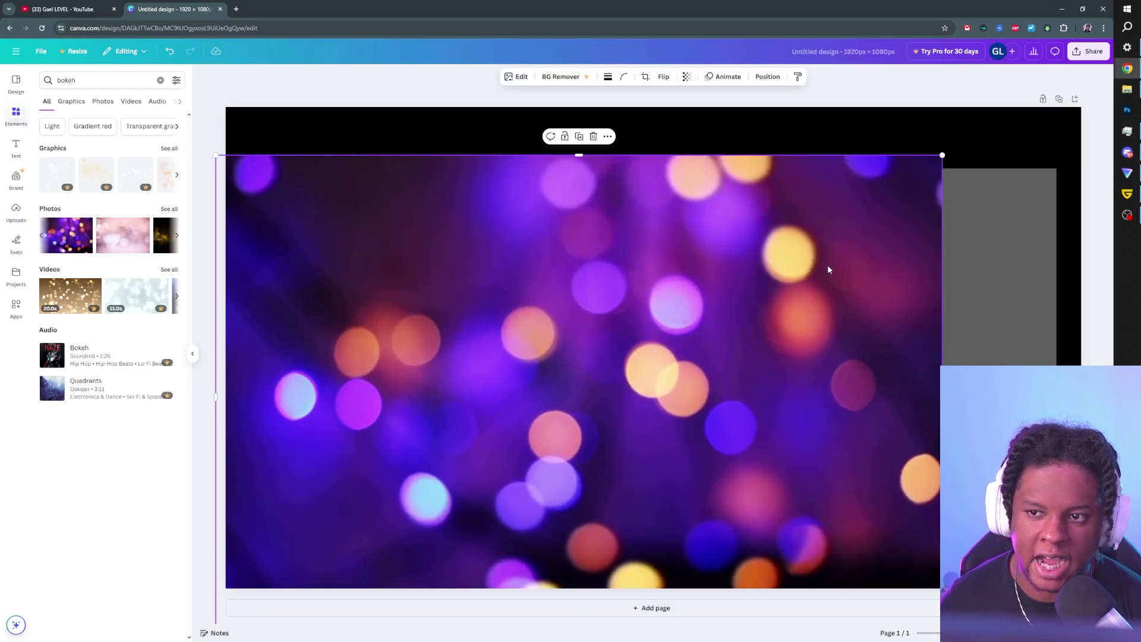
pyautogui.moveTo(942, 155); pyautogui.dragTo(1106, 102)
pyautogui.rightClick(494, 146)
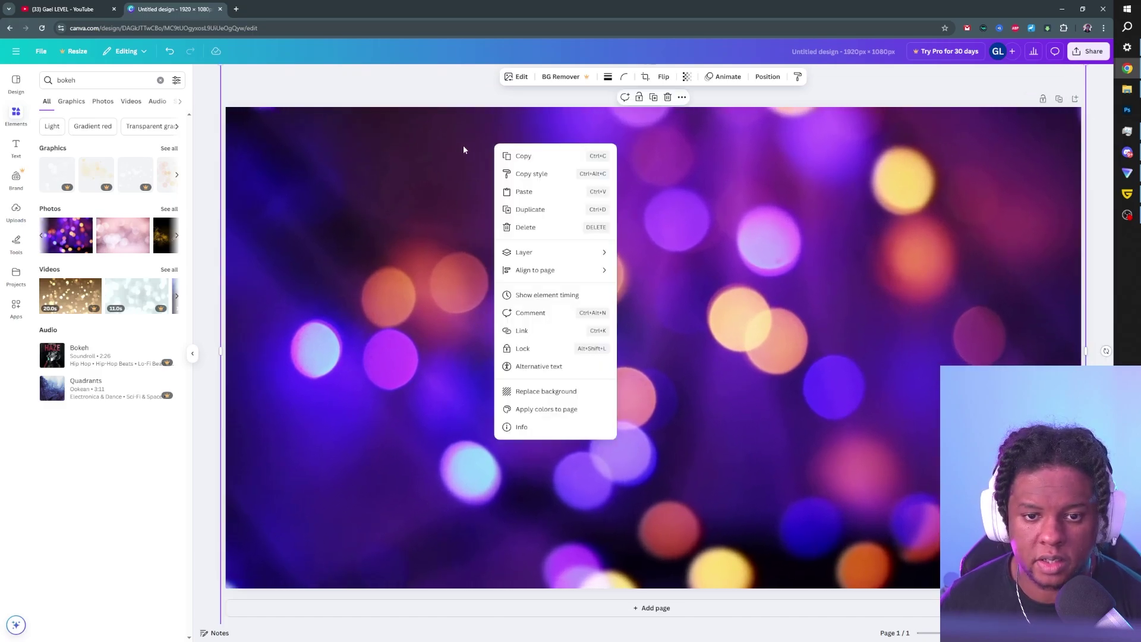
pyautogui.moveTo(559, 279)
pyautogui.moveTo(574, 255)
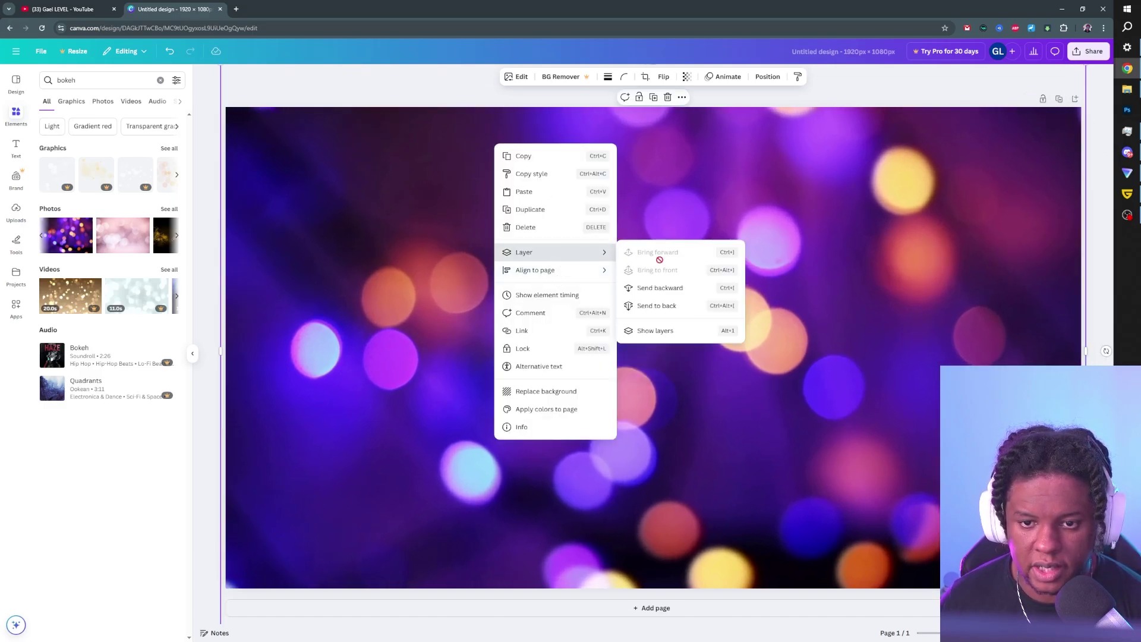
pyautogui.click(648, 306)
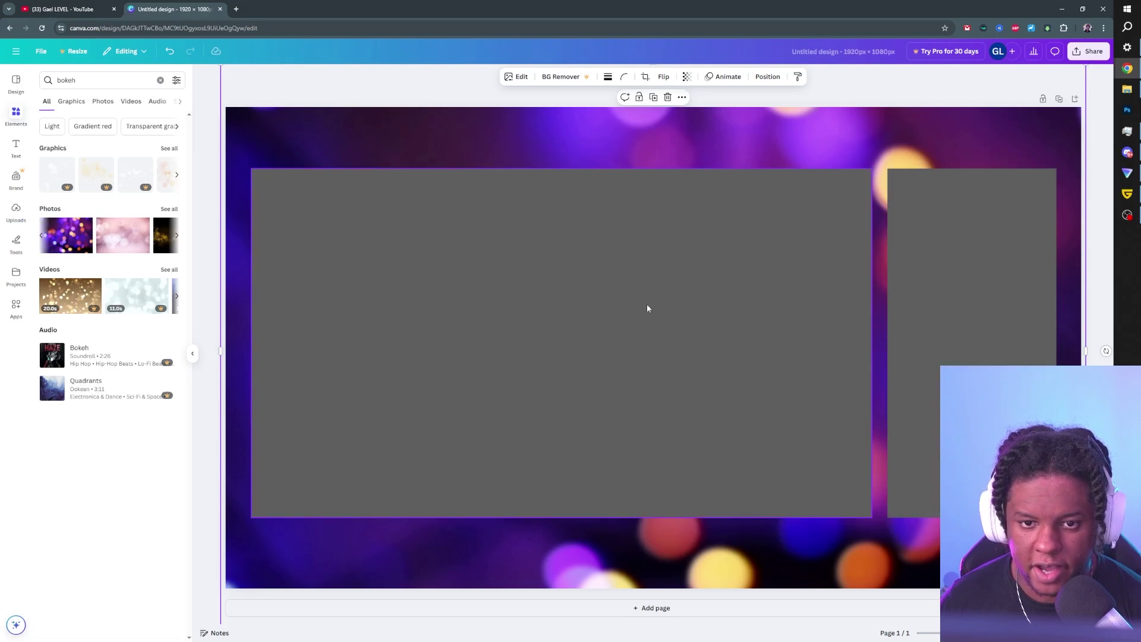
# Step: Apply the Lavender duotone effect to the bokeh background photo and set its transparency to 32
pyautogui.click(514, 77)
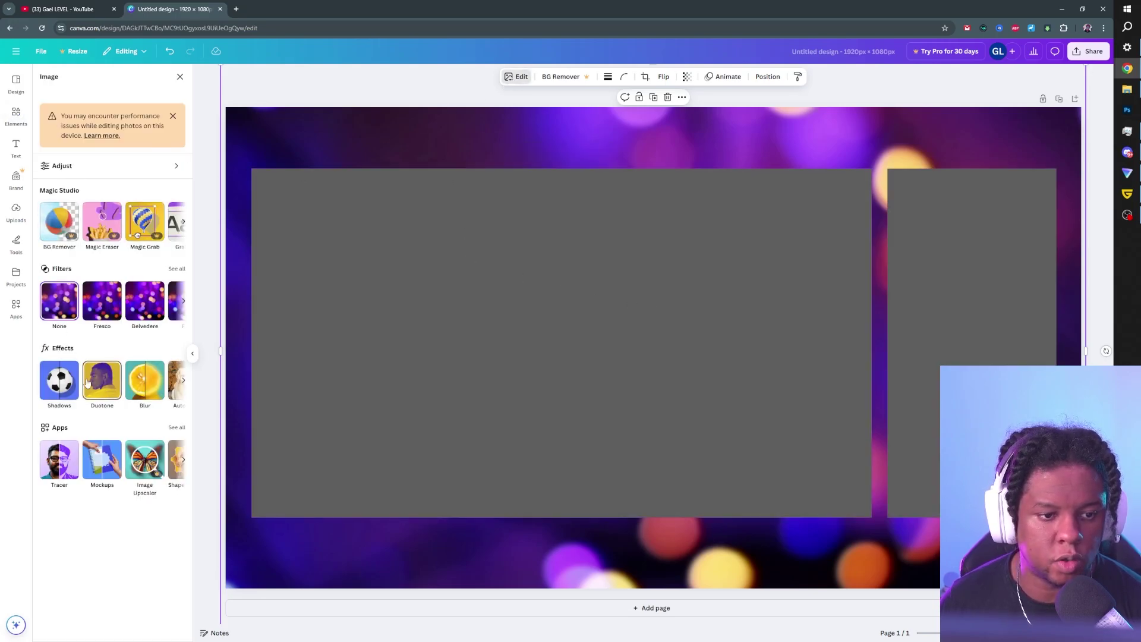
pyautogui.click(107, 388)
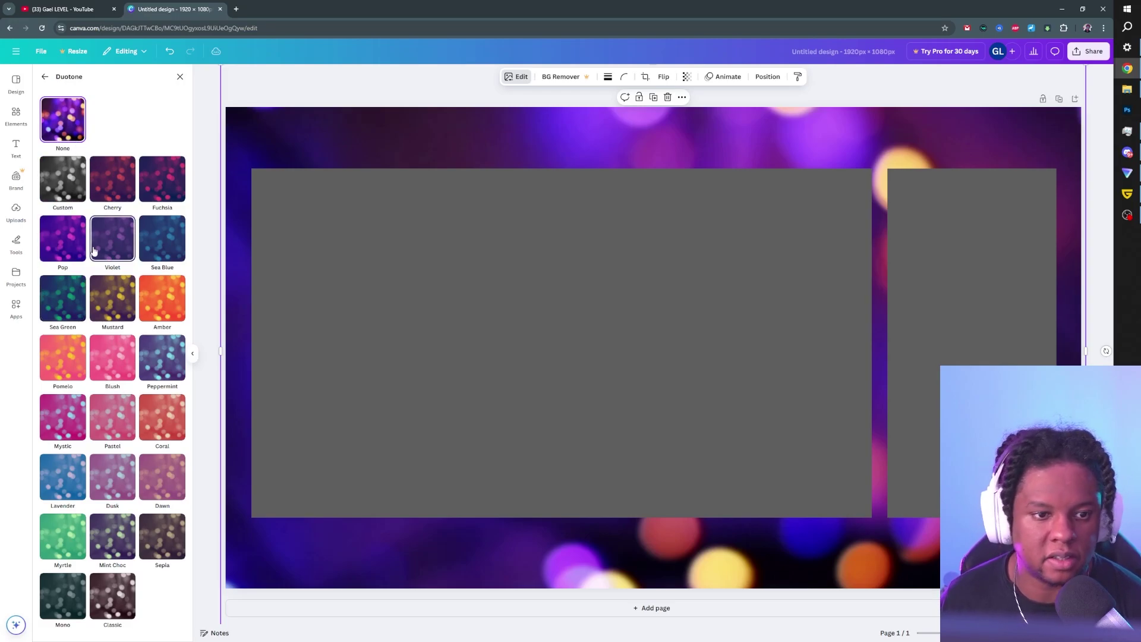
pyautogui.click(152, 243)
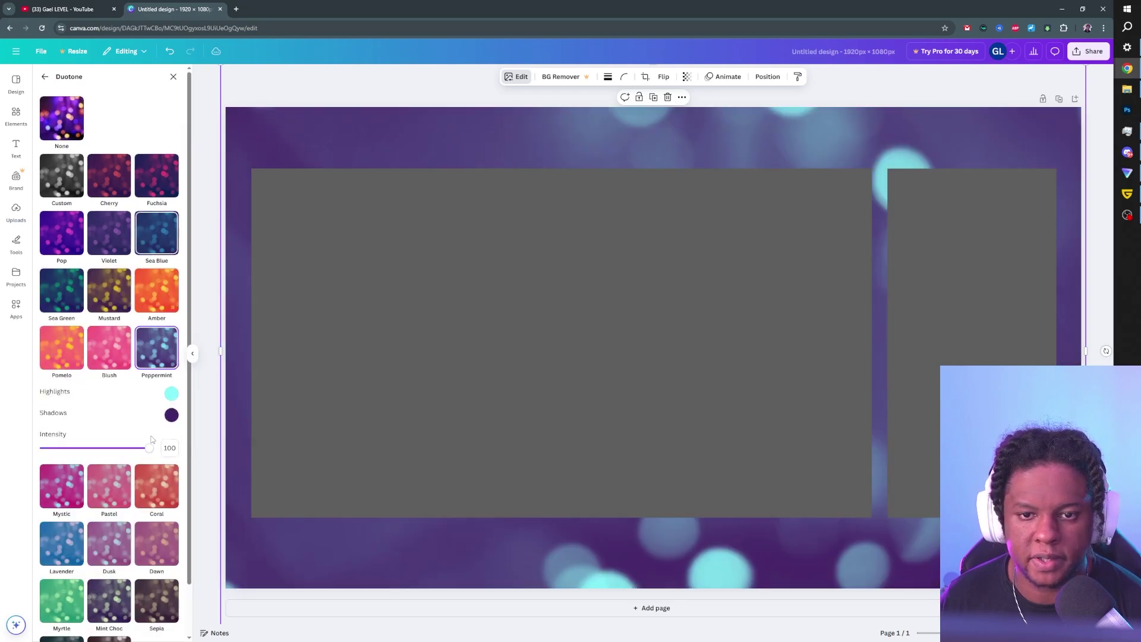
pyautogui.scroll(-1, 113, 356)
pyautogui.click(78, 418)
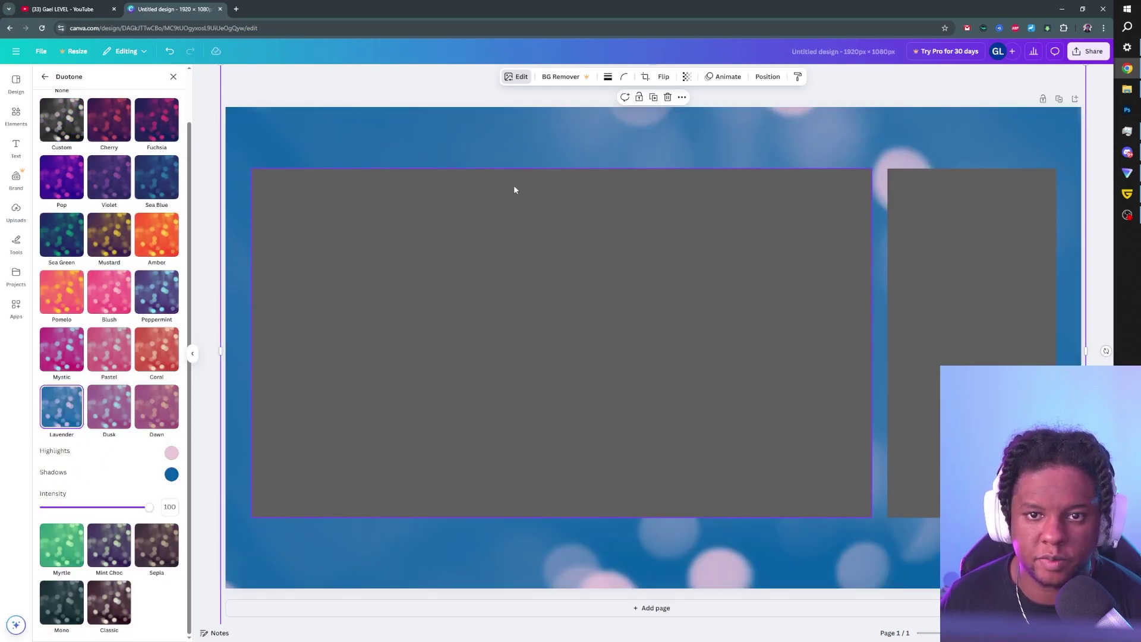
pyautogui.click(687, 76)
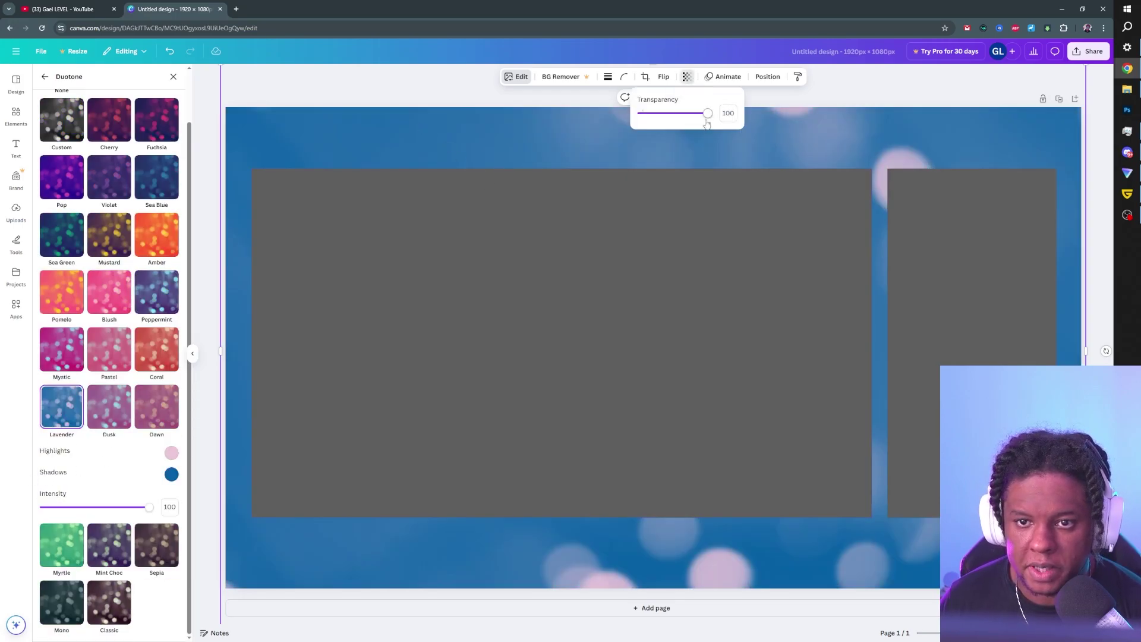
pyautogui.moveTo(707, 113); pyautogui.dragTo(664, 122)
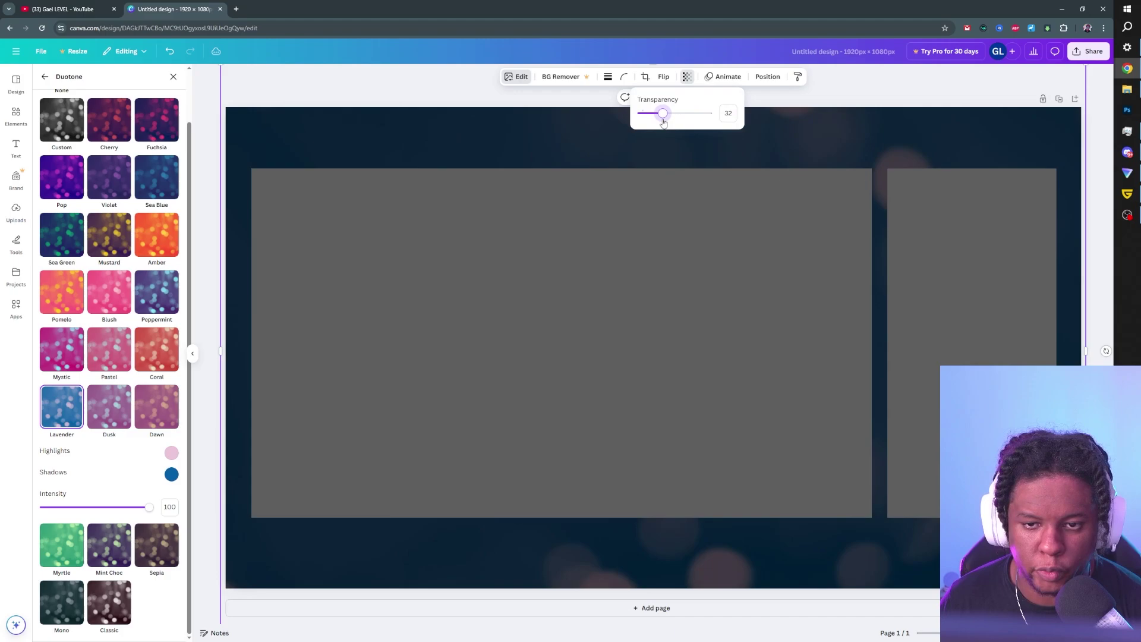
# Step: Add a square shape near the page's upper-left and fill it with the turquoise-to-dark-blue gradient
pyautogui.click(16, 116)
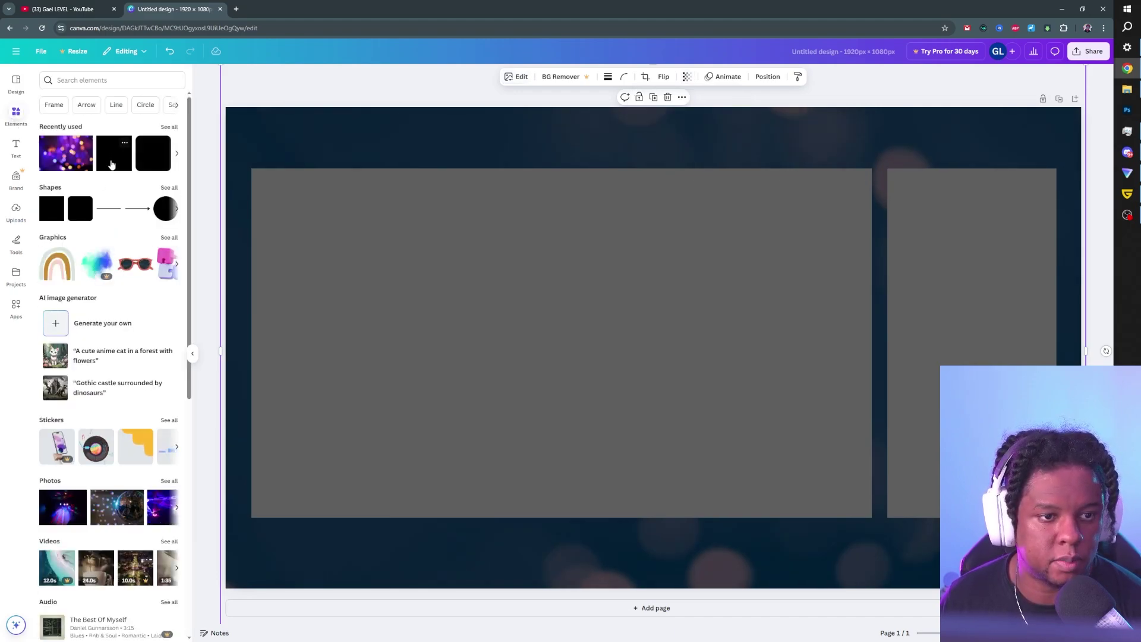
pyautogui.moveTo(110, 156); pyautogui.dragTo(343, 224)
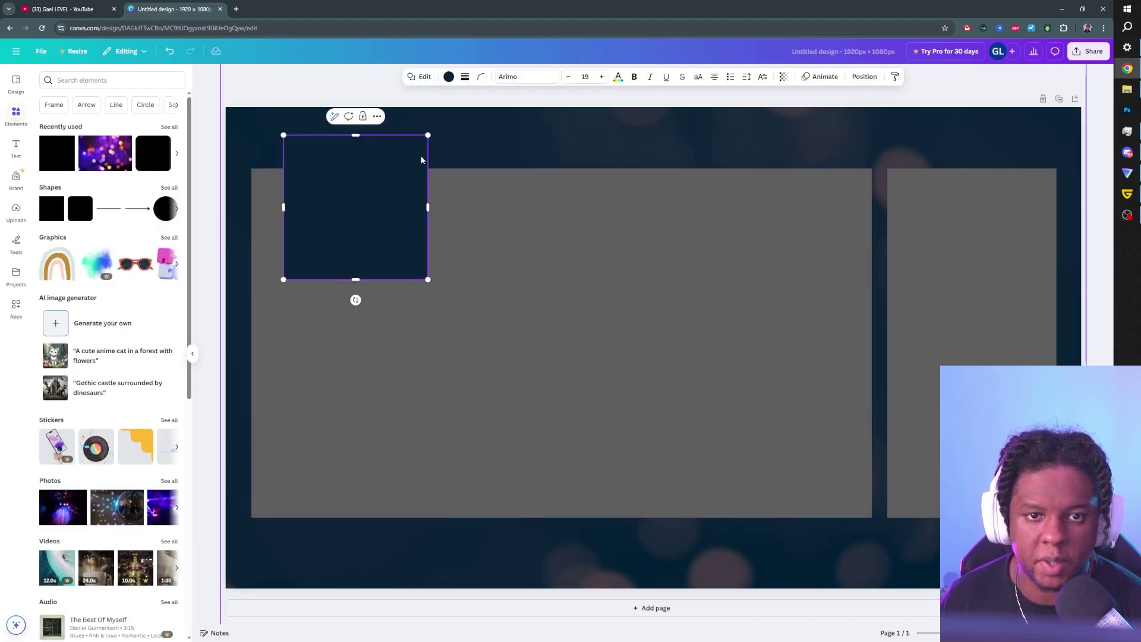
pyautogui.click(447, 78)
pyautogui.click(75, 357)
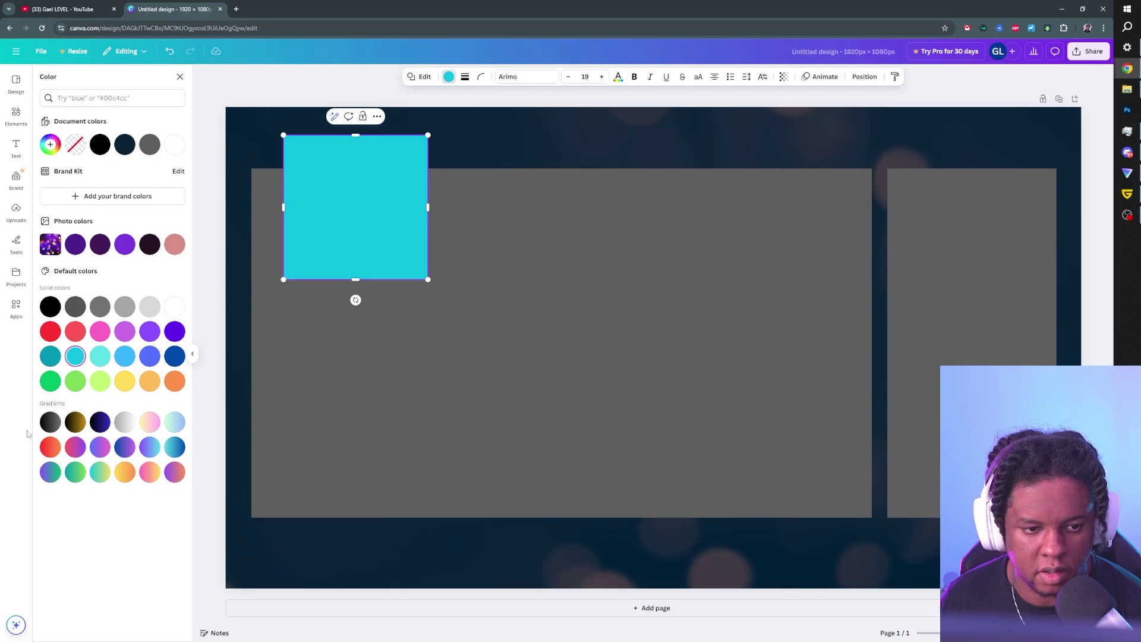
pyautogui.click(174, 448)
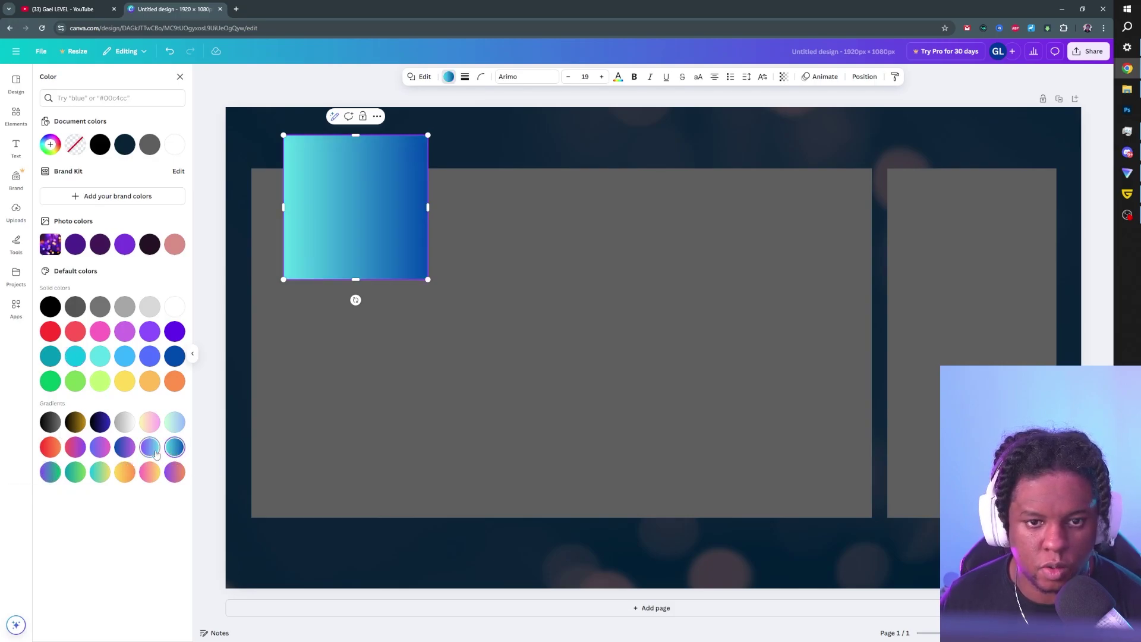
# Step: Change the dark blue end color of the square's gradient to #1861C4
pyautogui.click(450, 81)
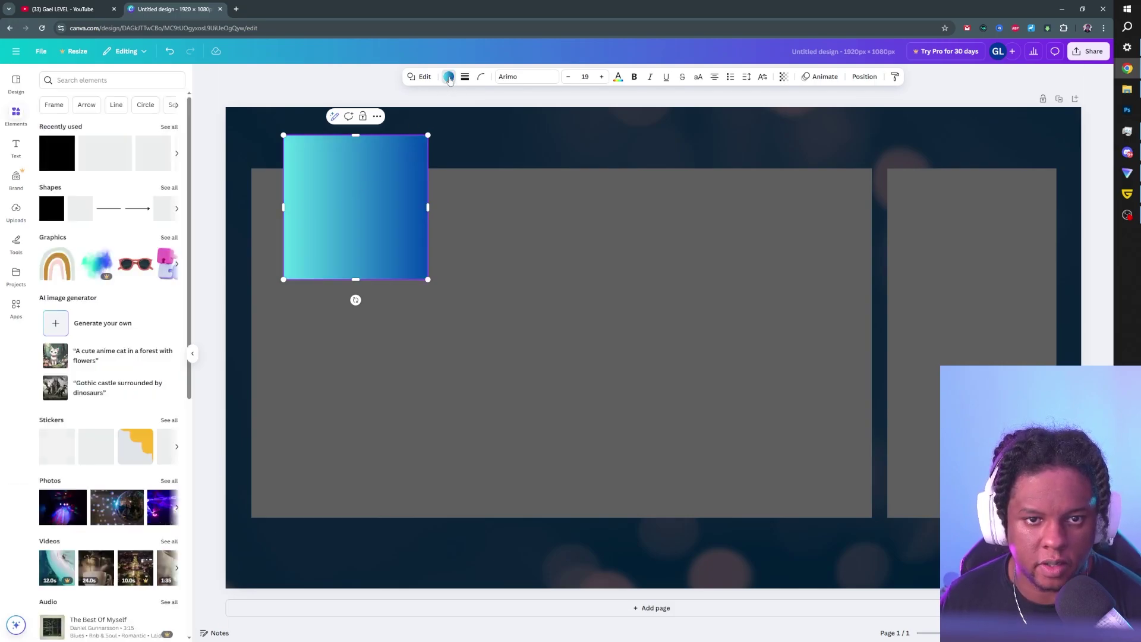
pyautogui.click(175, 145)
pyautogui.click(77, 210)
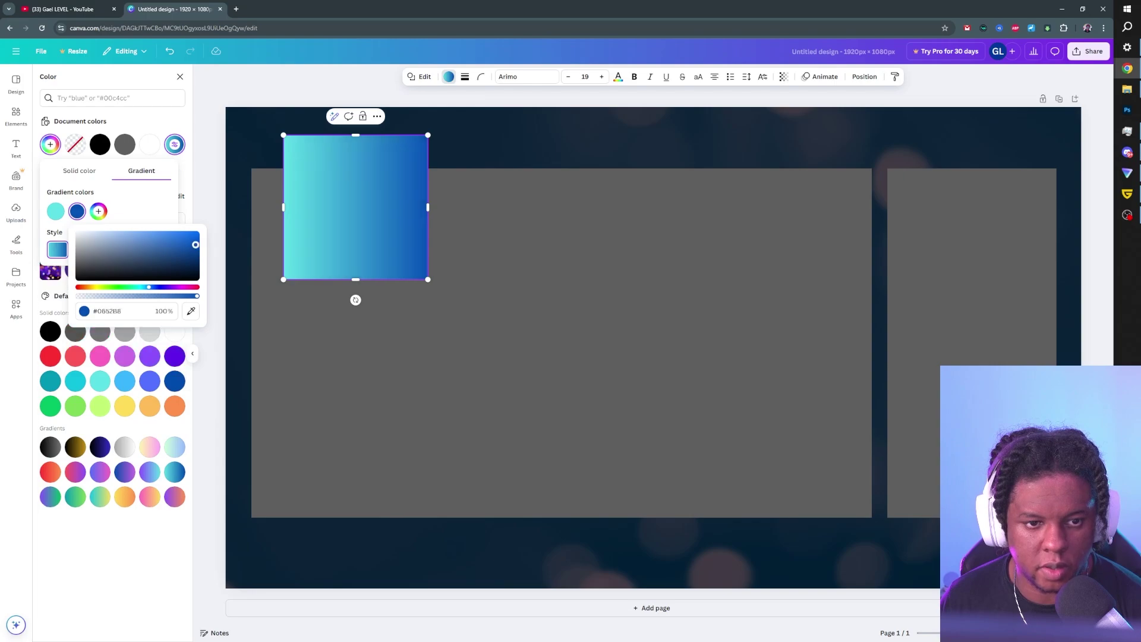
pyautogui.moveTo(193, 243); pyautogui.dragTo(184, 242)
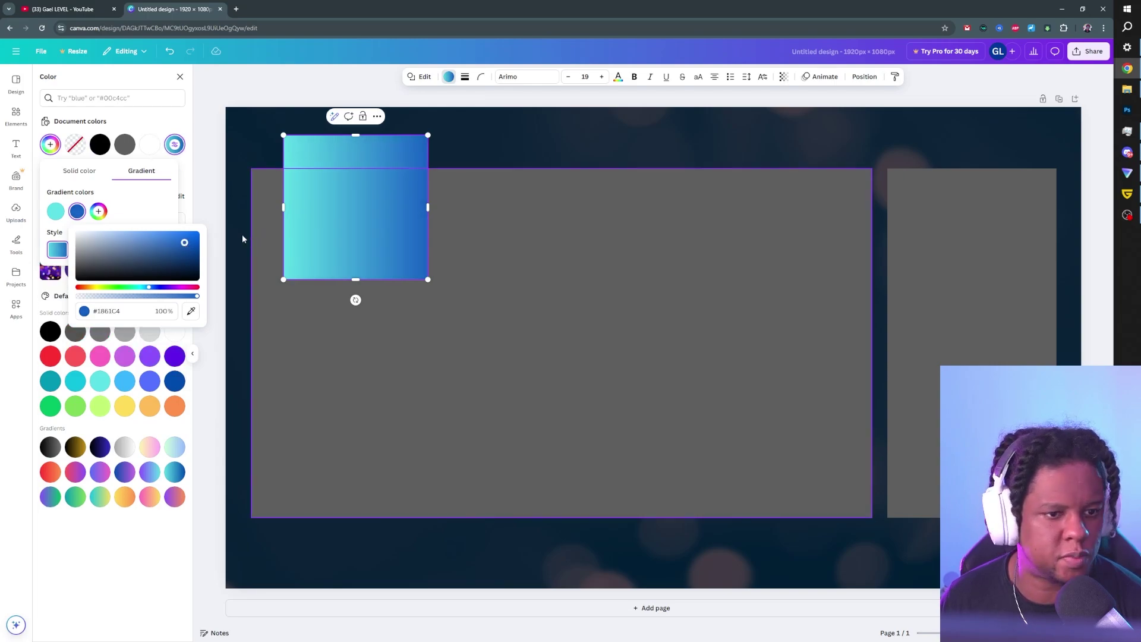
# Step: Stretch and rotate the gradient square into a wide diagonal band across the page, with its blue end at the upper-left corner
pyautogui.moveTo(450, 210); pyautogui.dragTo(928, 219)
pyautogui.moveTo(606, 300); pyautogui.dragTo(543, 296)
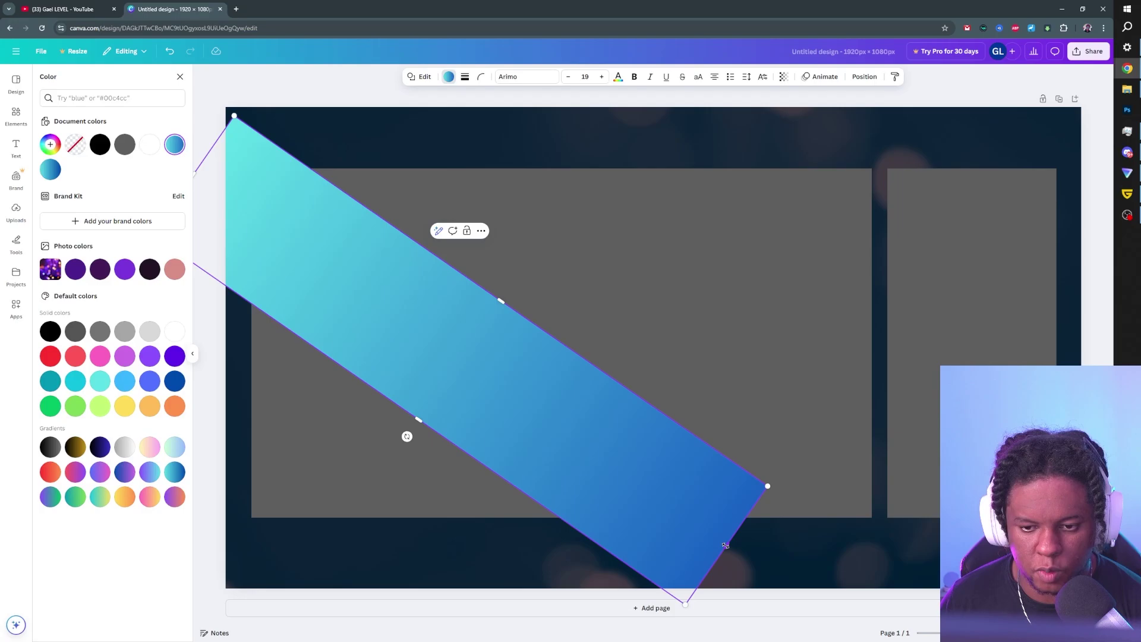
pyautogui.moveTo(725, 545); pyautogui.dragTo(891, 599)
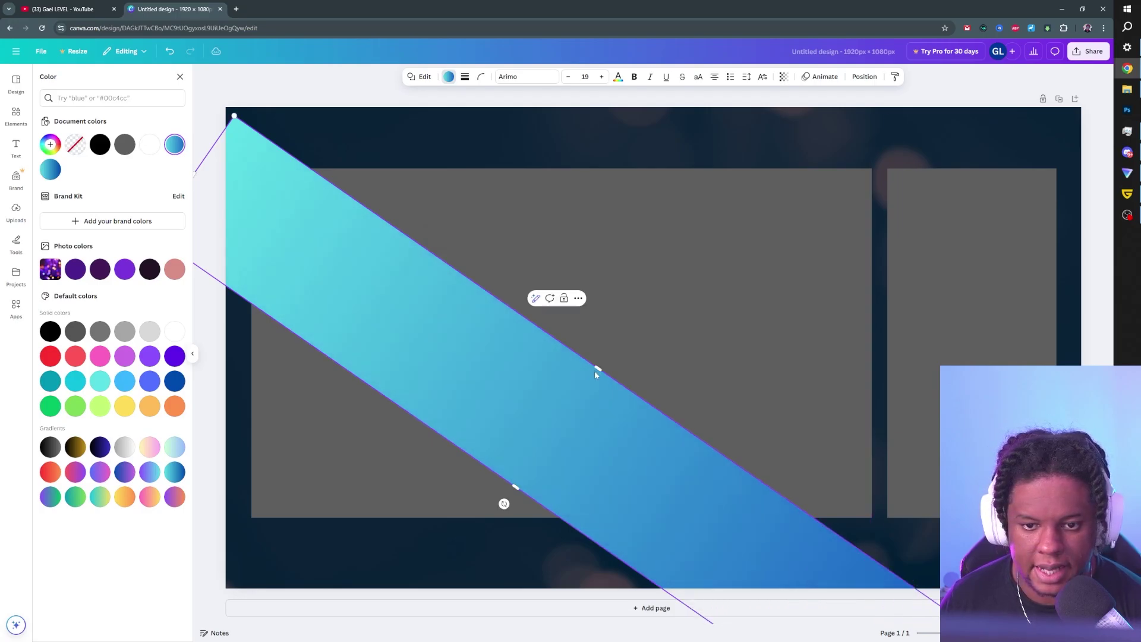
pyautogui.moveTo(594, 369); pyautogui.dragTo(18, 84)
pyautogui.moveTo(356, 215); pyautogui.dragTo(417, 258)
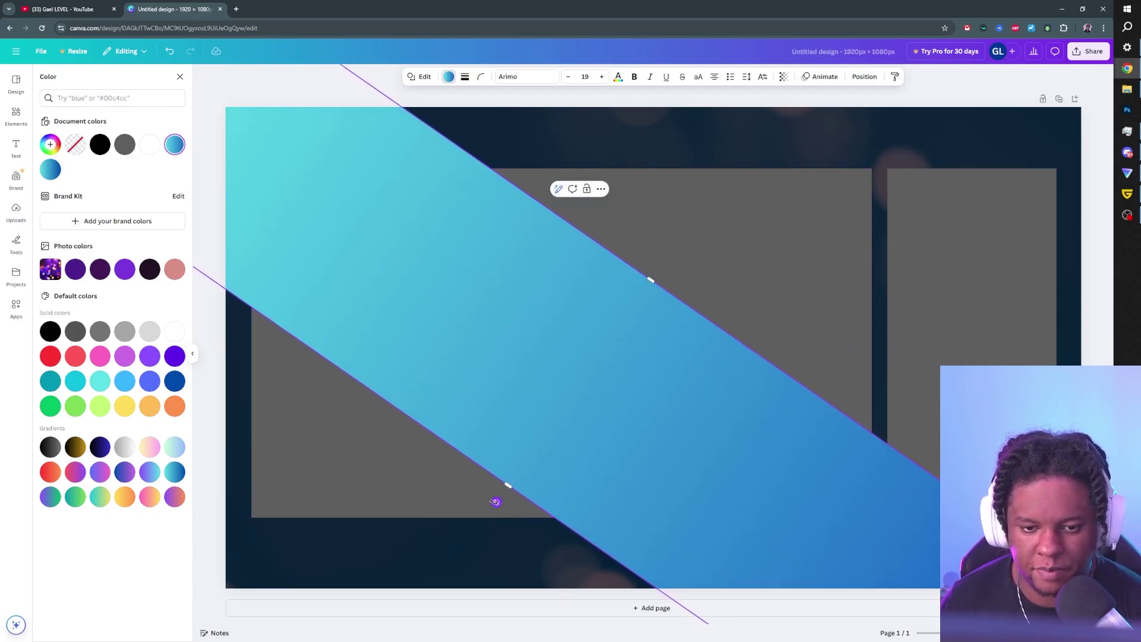
pyautogui.moveTo(496, 502); pyautogui.dragTo(514, 475)
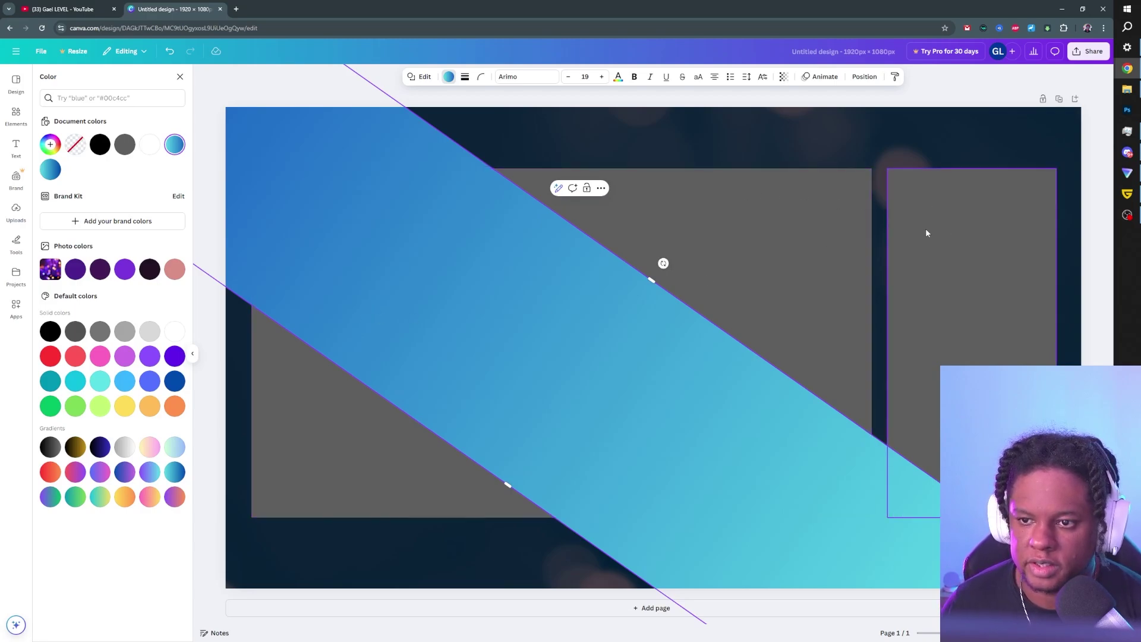
# Step: Send both gray frames behind the bokeh photo, and duplicate the gradient band, shifting the underlying copy toward the page's lower-left corner
pyautogui.click(747, 212)
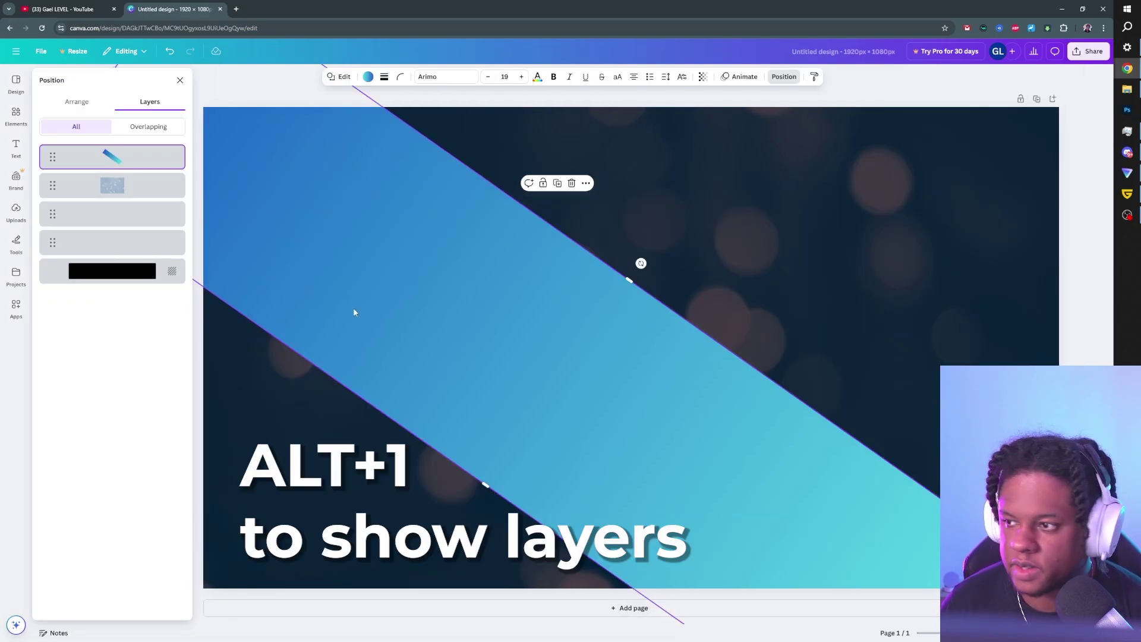
pyautogui.hotkey('ctrl', 'd')
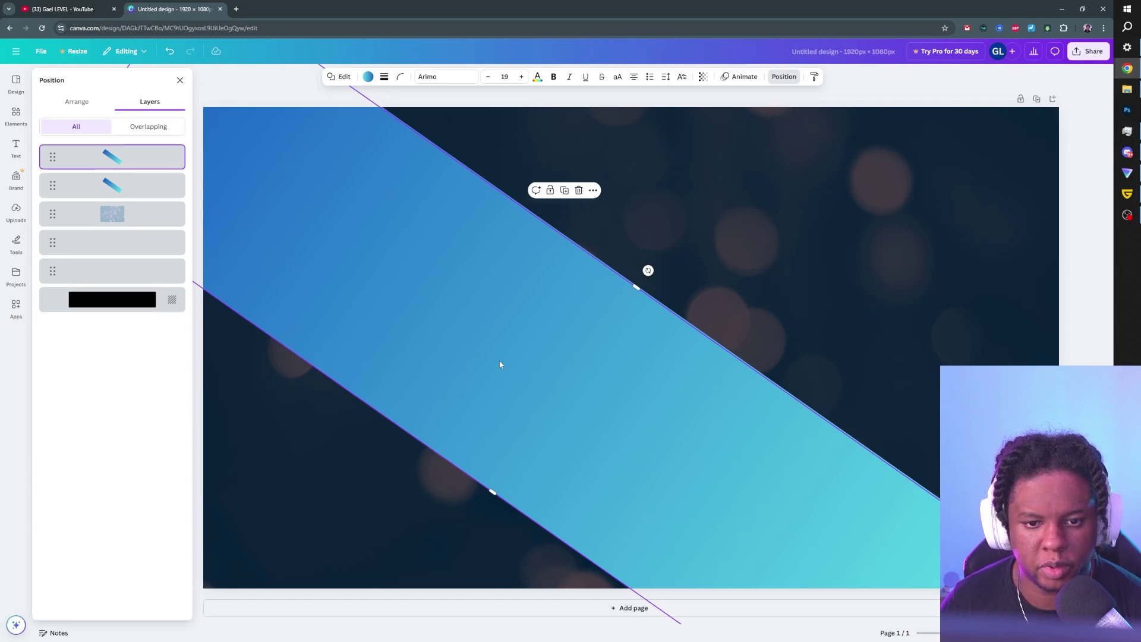
pyautogui.click(114, 189)
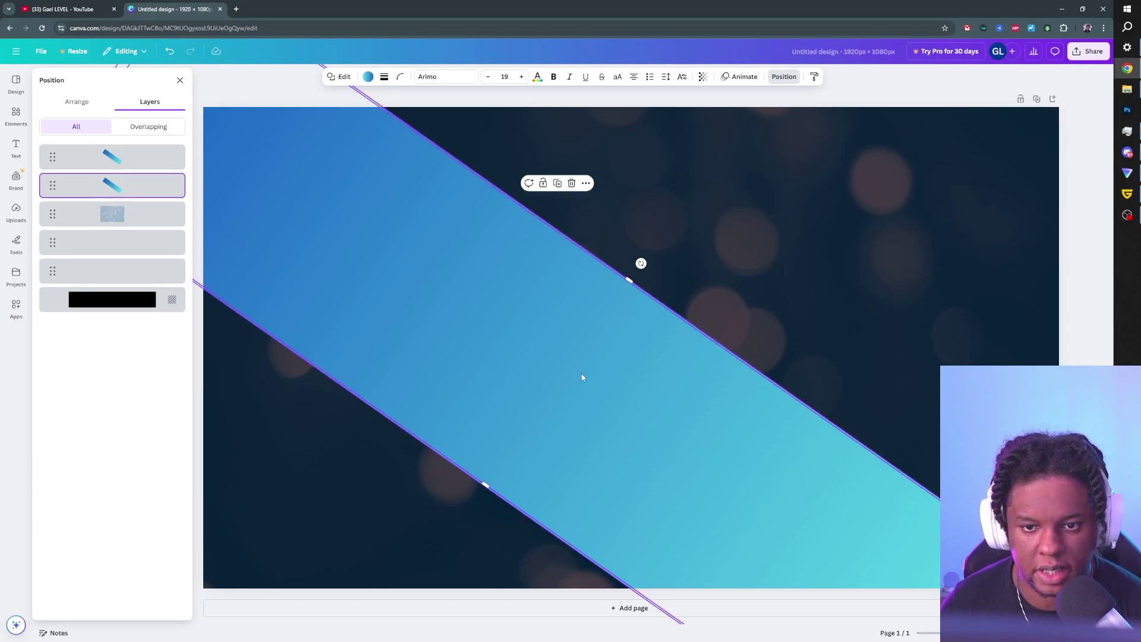
pyautogui.moveTo(527, 359); pyautogui.dragTo(626, 547)
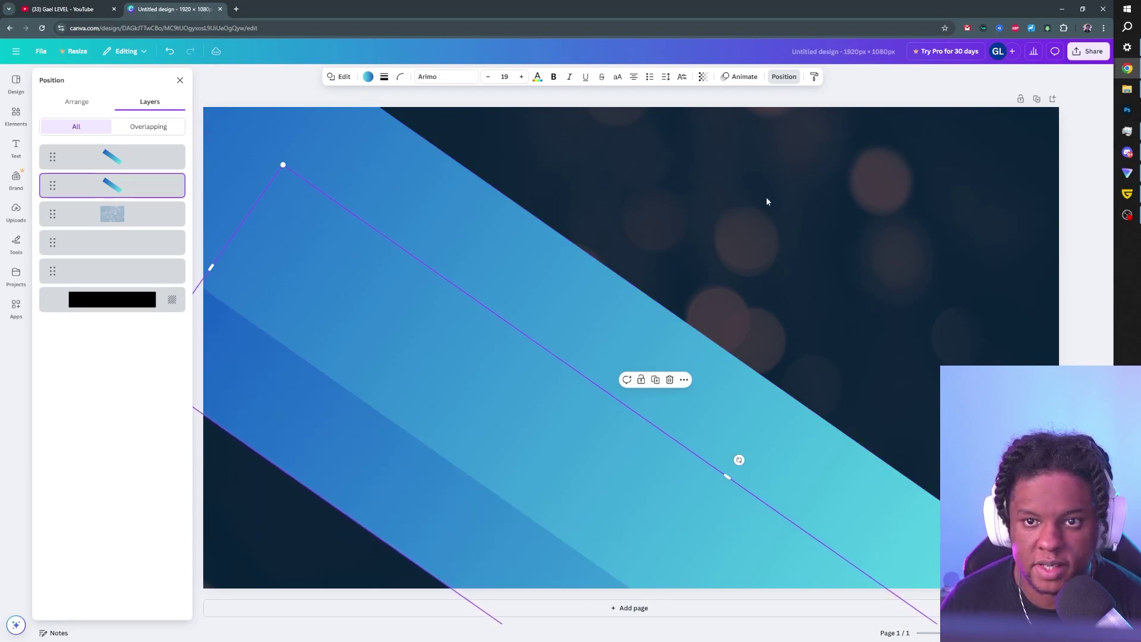
# Step: Set the transparency of the lower-left band copy to 80
pyautogui.click(703, 77)
pyautogui.moveTo(726, 113); pyautogui.dragTo(709, 112)
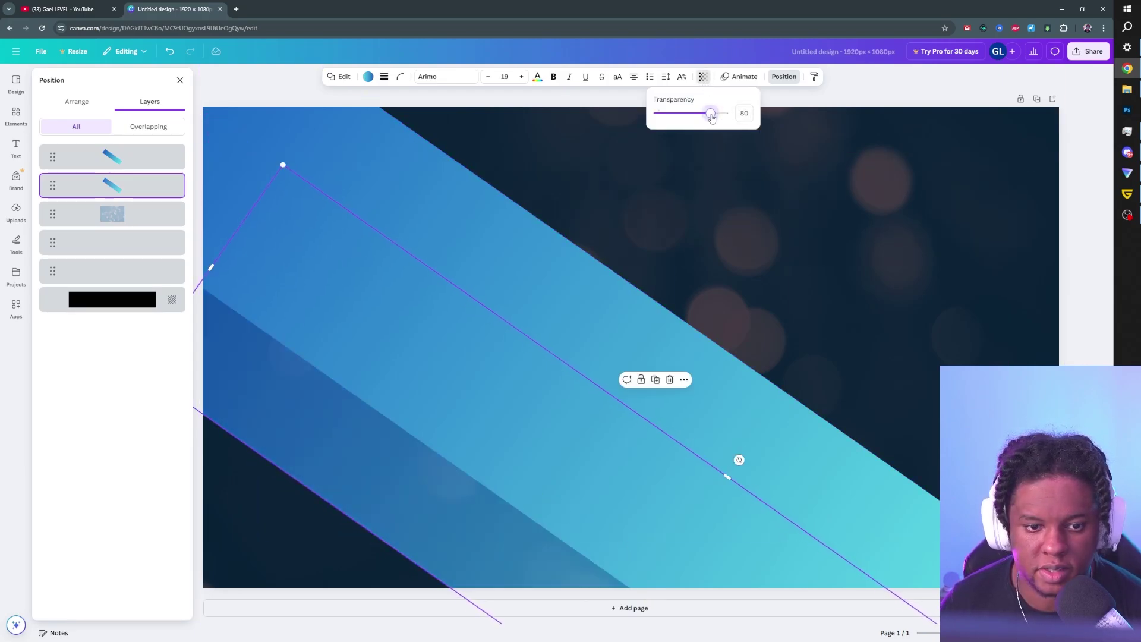
# Step: Try the vertical, 135° and radial gradient styles on the translucent band, and return to the horizontal linear style
pyautogui.click(174, 151)
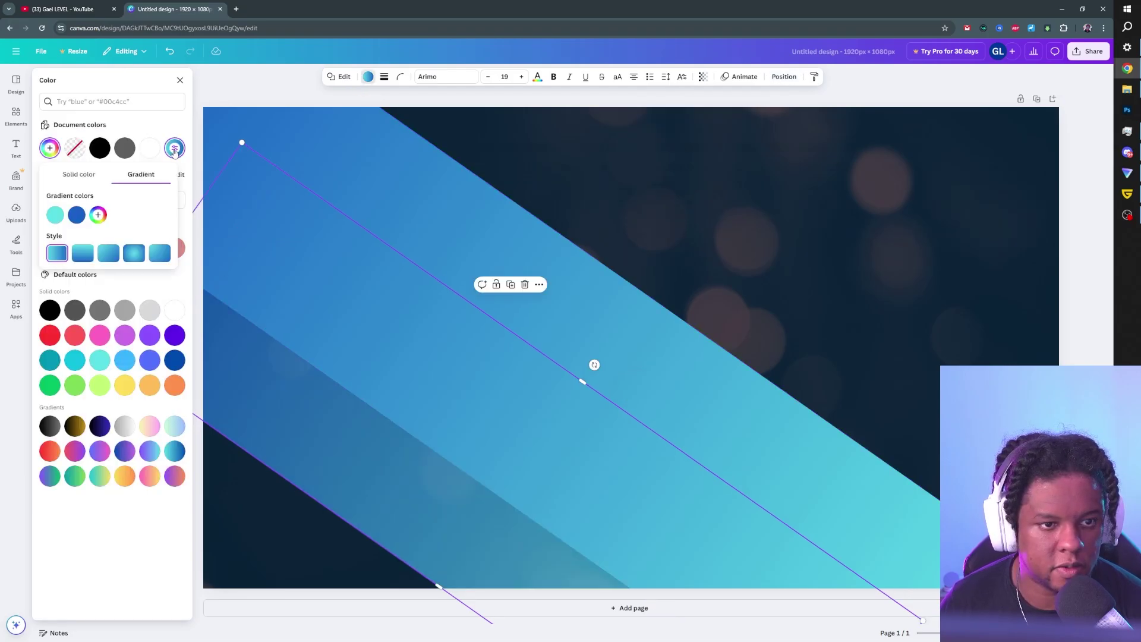
pyautogui.click(83, 254)
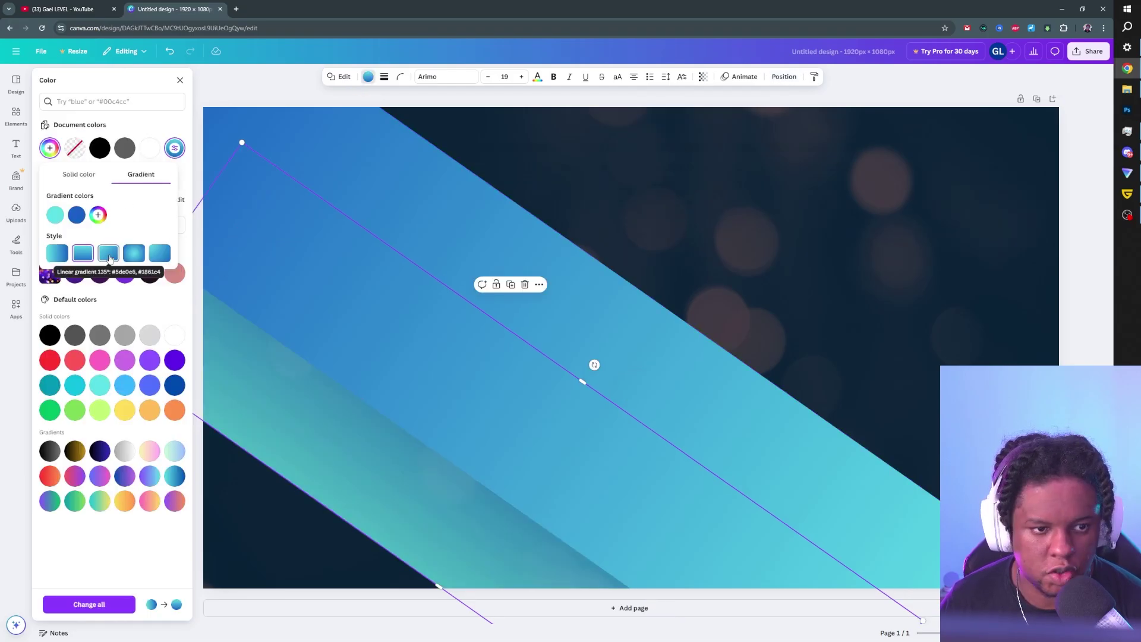
pyautogui.click(108, 255)
pyautogui.click(132, 254)
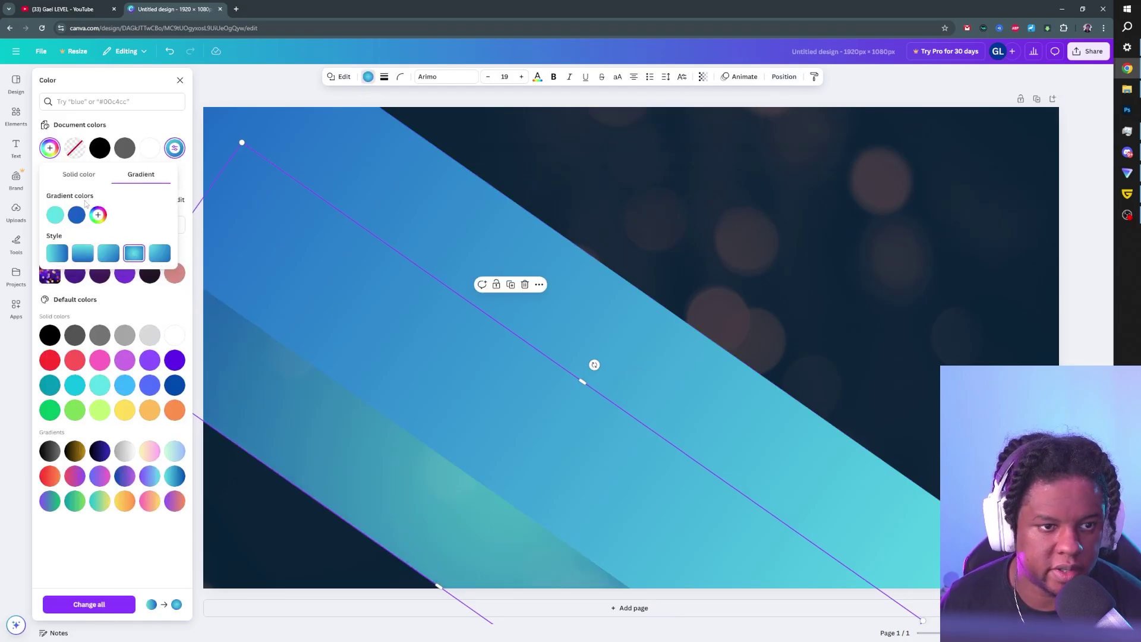
pyautogui.click(61, 259)
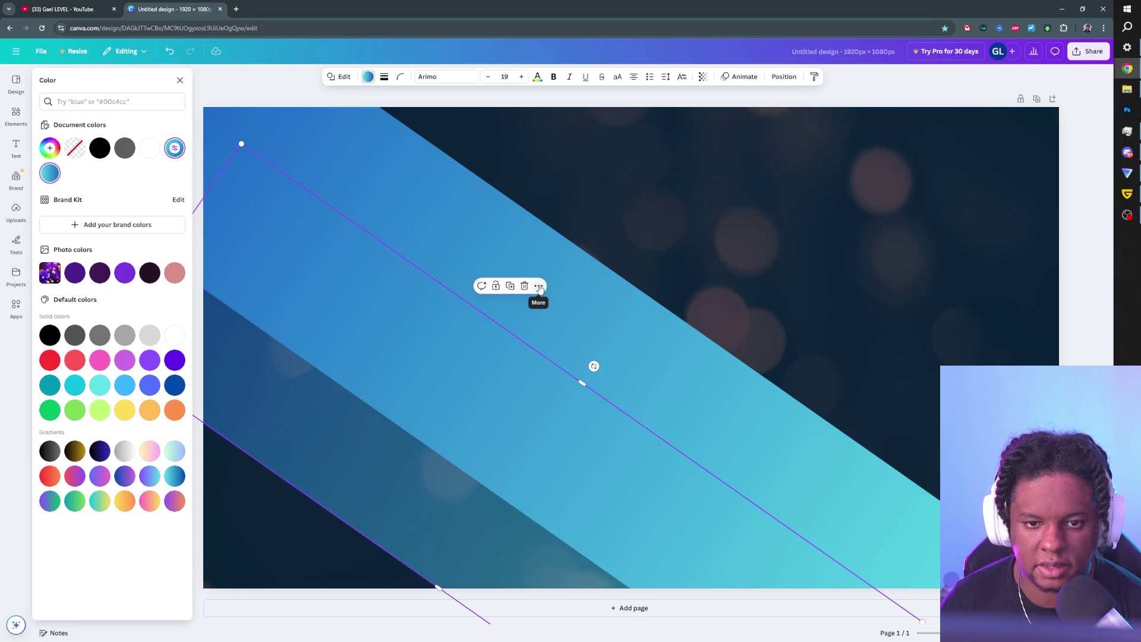
# Step: Duplicate the translucent band, place the copy along the upper edge of the solid band and layer it behind that band
pyautogui.click(511, 287)
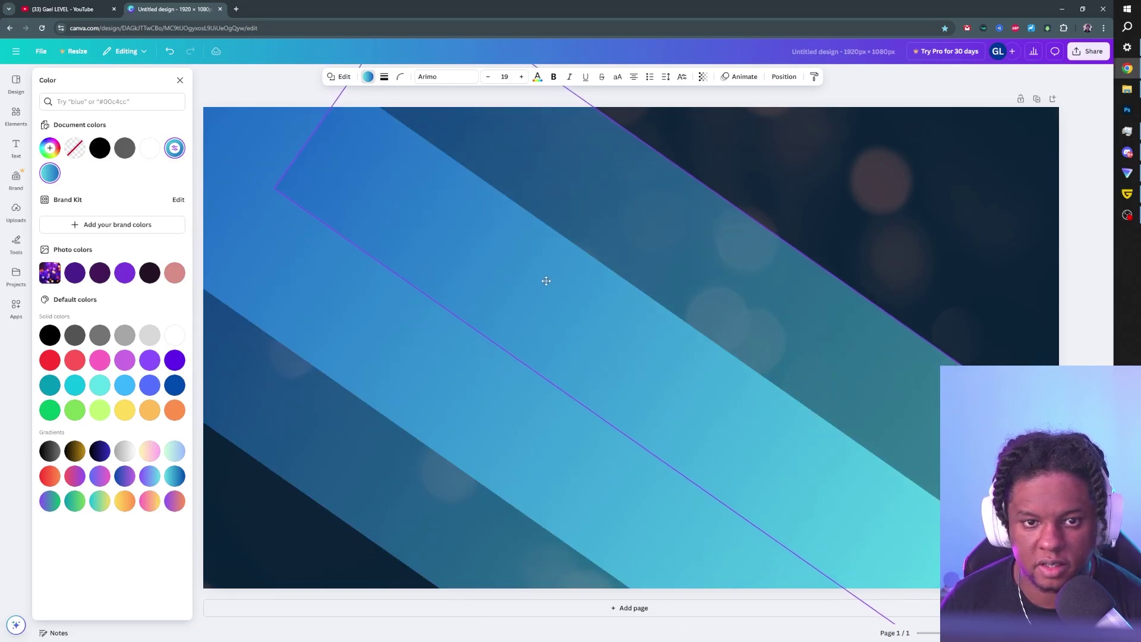
pyautogui.rightClick(440, 238)
pyautogui.click(357, 183)
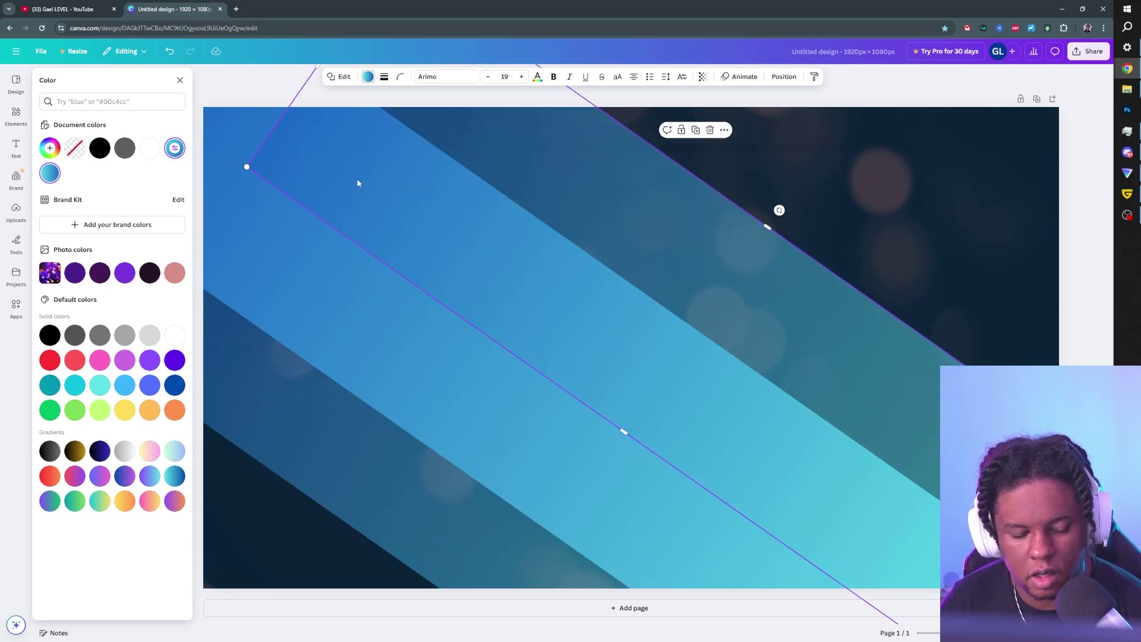
pyautogui.hotkey('alt', '1')
pyautogui.moveTo(119, 166); pyautogui.dragTo(125, 199)
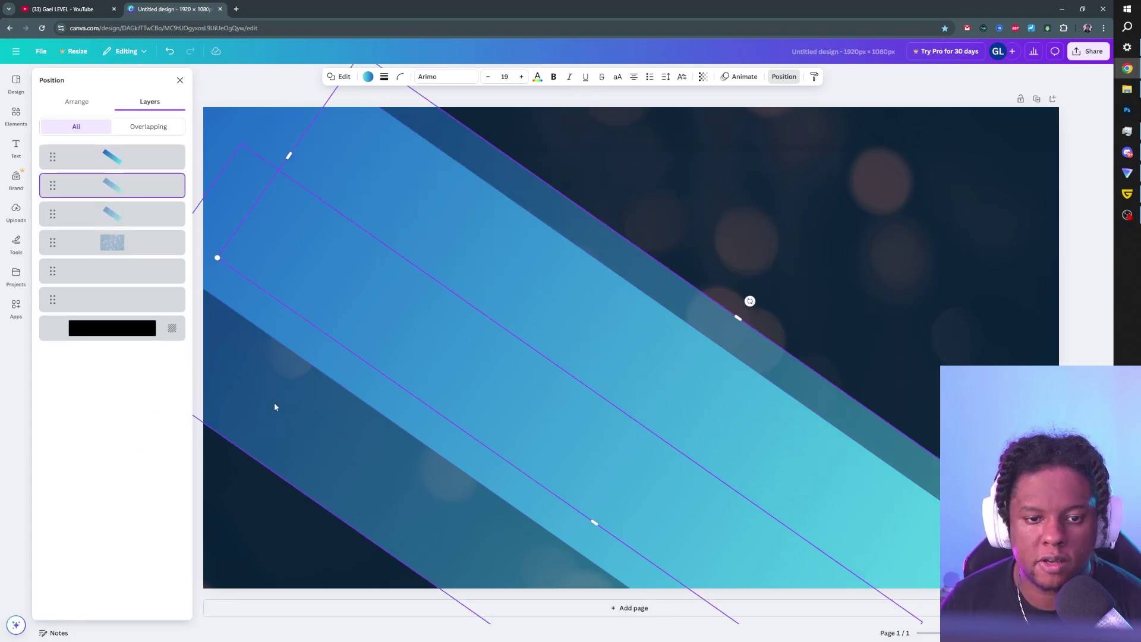
# Step: Duplicate all three diagonal bands together and move the copied set toward the page's upper-right corner
pyautogui.keyDown('shift'); pyautogui.click(281, 132); pyautogui.keyUp('shift')
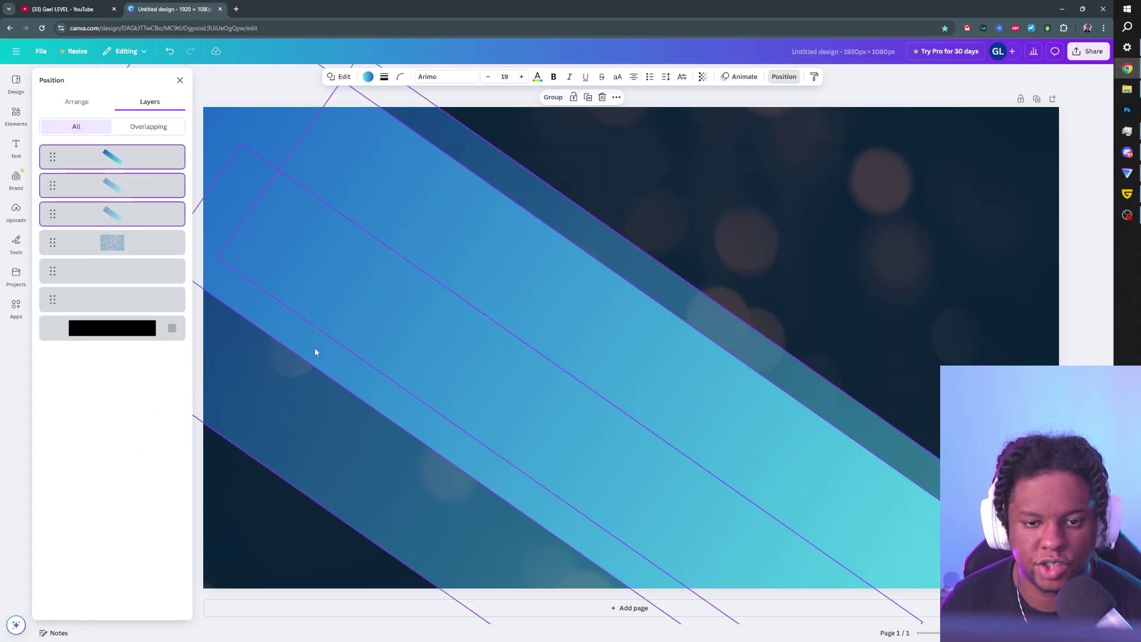
pyautogui.click(588, 98)
pyautogui.moveTo(575, 152); pyautogui.dragTo(632, 270)
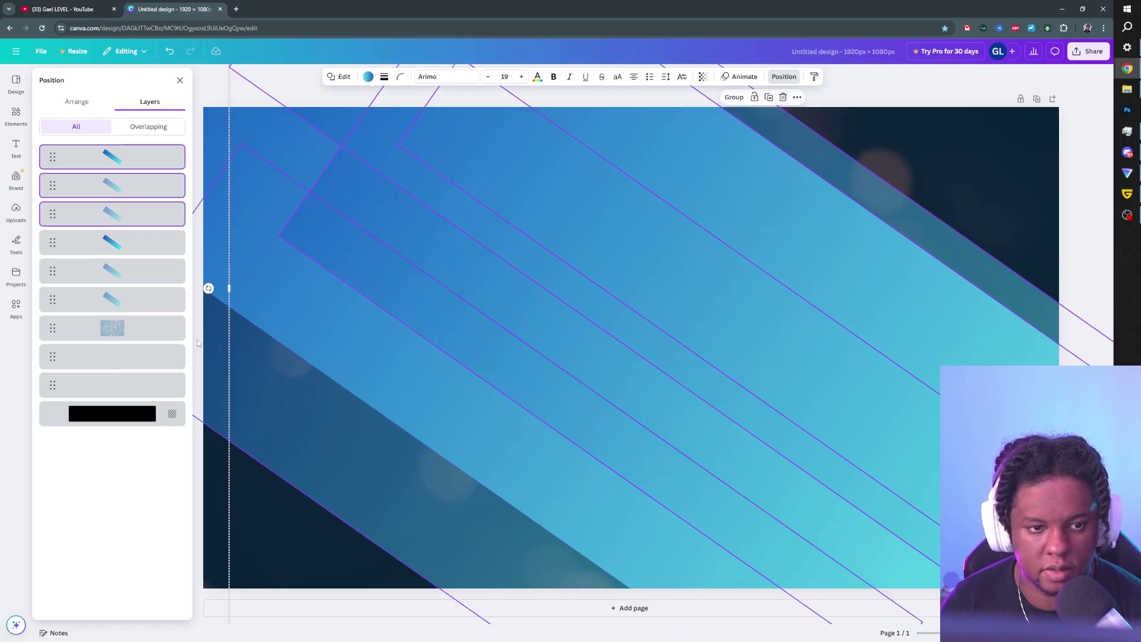
pyautogui.moveTo(586, 409); pyautogui.dragTo(776, 282)
# Step: Narrow the lower translucent band of the copied set and shift its solid band closer to the upper-right corner
pyautogui.click(416, 298)
pyautogui.click(837, 209)
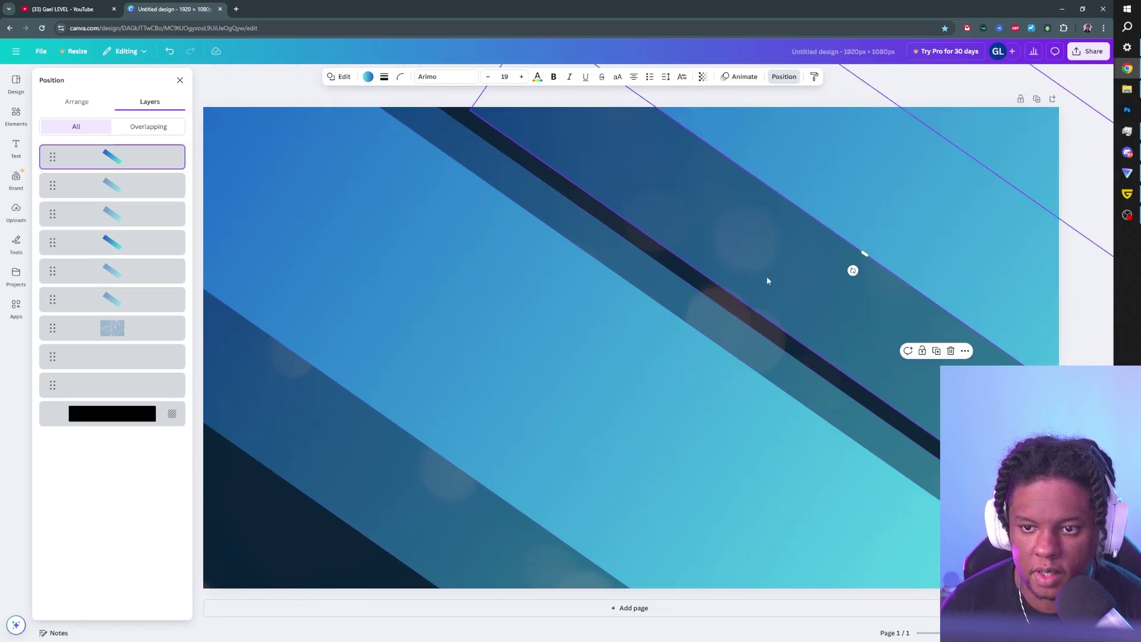
pyautogui.click(767, 279)
pyautogui.moveTo(811, 348); pyautogui.dragTo(856, 168)
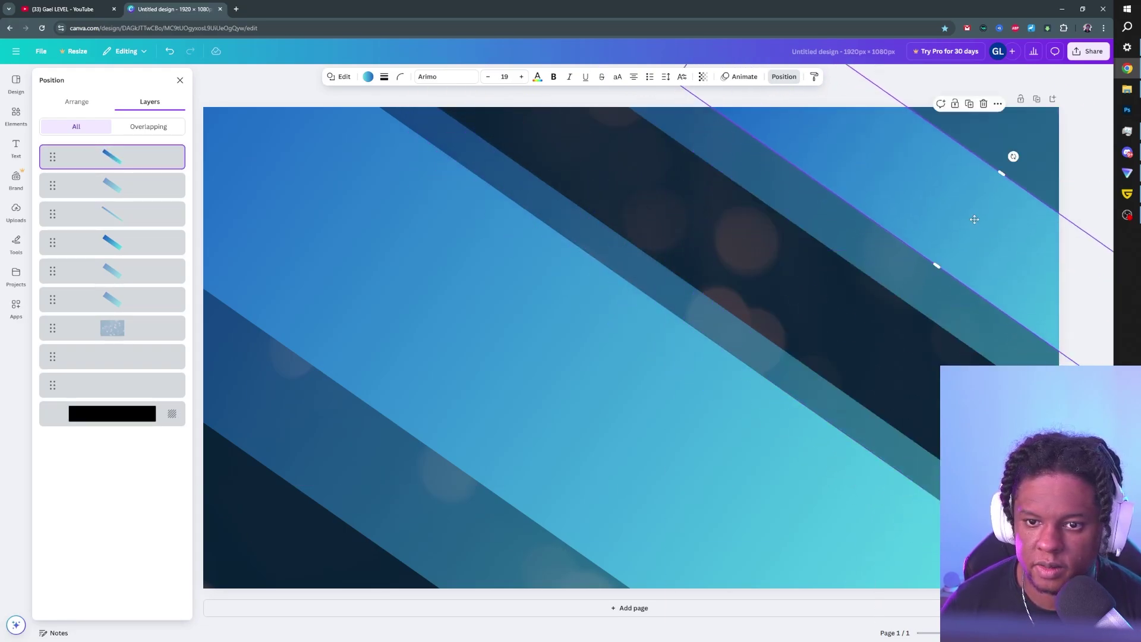
# Step: Duplicate the translucent band near the upper-right corner, narrow the copy into a thin diagonal stripe and adjust its transparency
pyautogui.click(966, 285)
pyautogui.hotkey('ctrl', 'd')
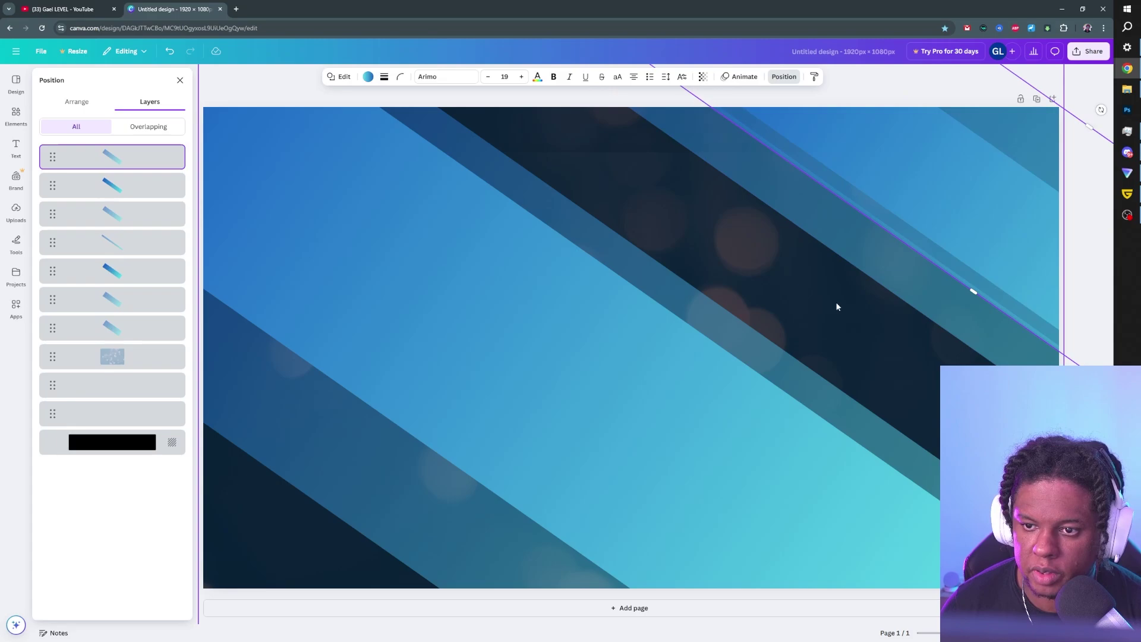
pyautogui.moveTo(973, 290); pyautogui.dragTo(1046, 204)
pyautogui.click(702, 77)
pyautogui.moveTo(1106, 249); pyautogui.dragTo(1009, 138)
pyautogui.moveTo(1019, 151); pyautogui.dragTo(1021, 149)
# Step: Search the element photos for "abstract" and add the purple photo with diffuse light streaks to the page
pyautogui.click(177, 238)
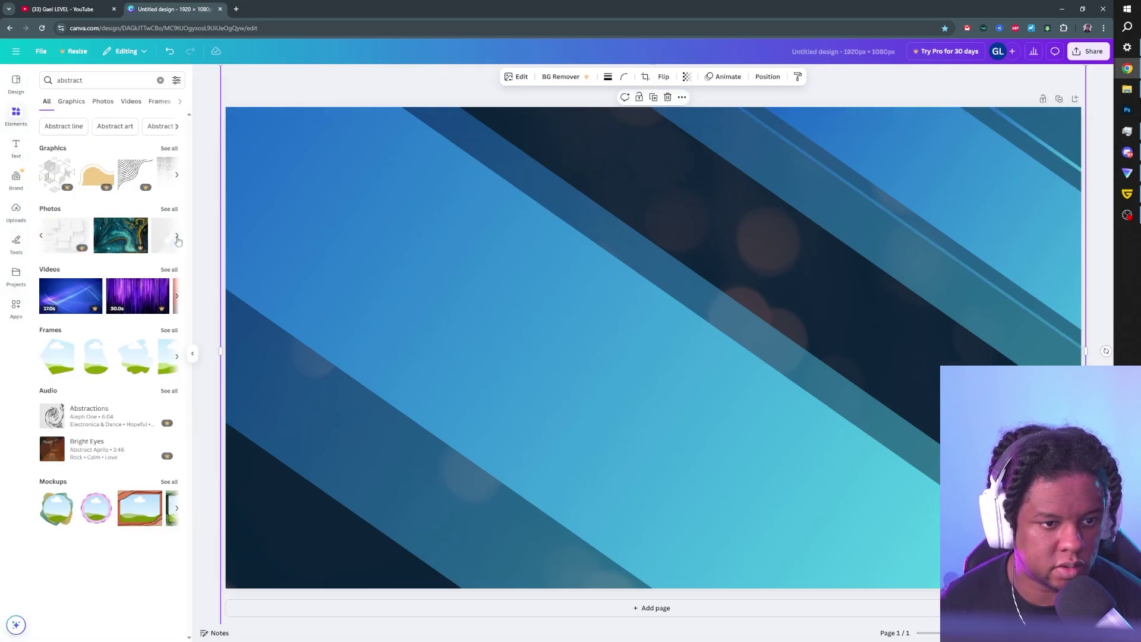
pyautogui.click(176, 239)
pyautogui.click(177, 238)
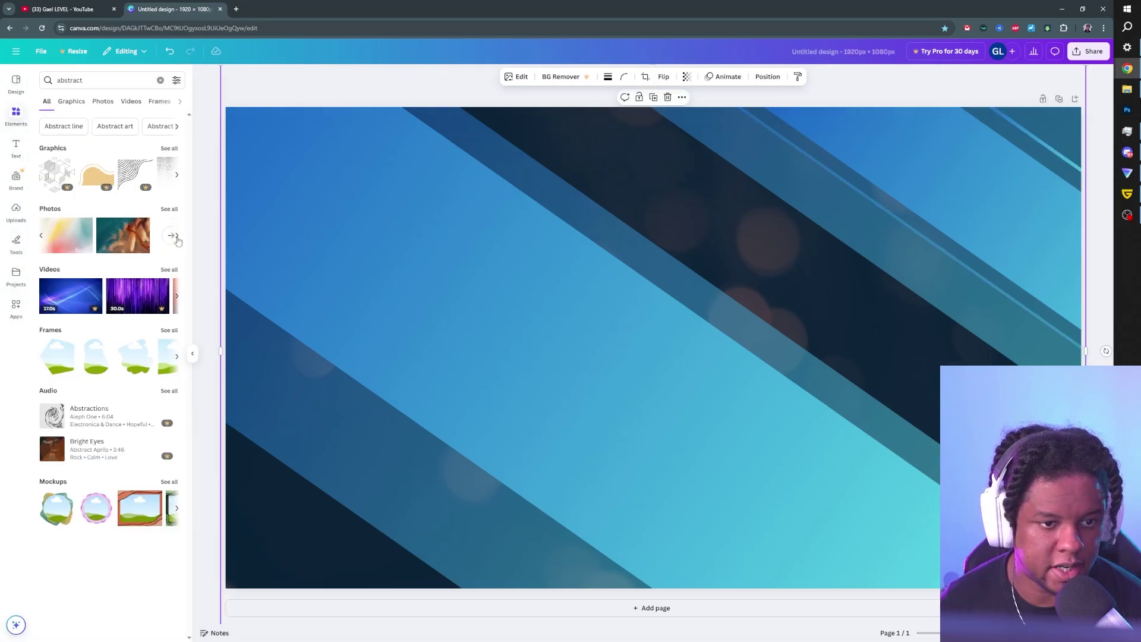
pyautogui.click(177, 237)
pyautogui.scroll(-3, 133, 252)
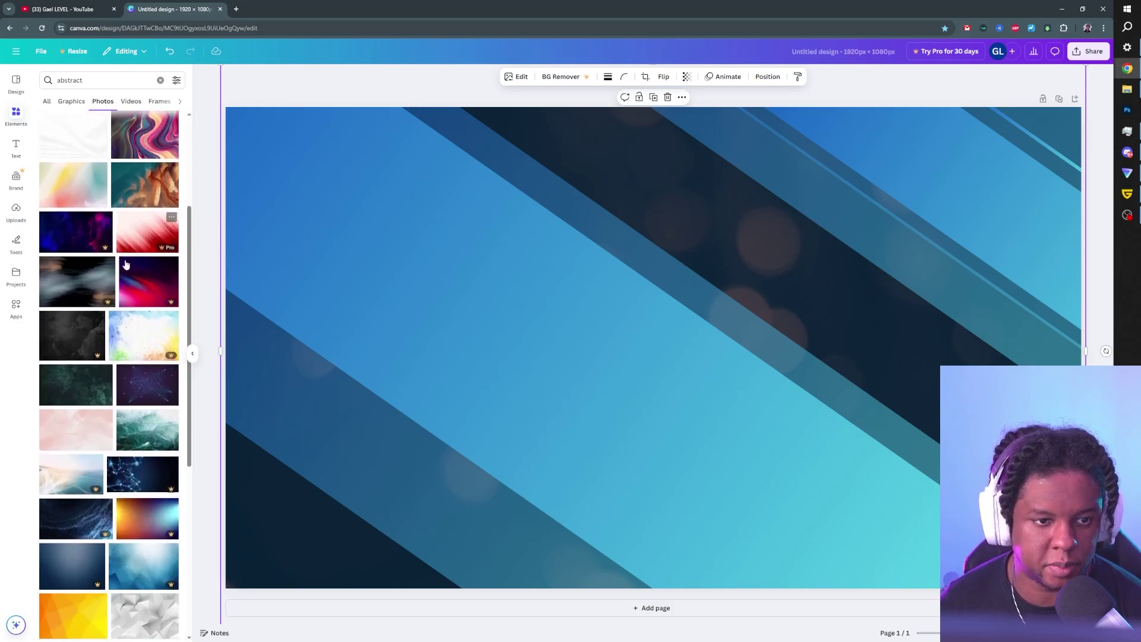
pyautogui.scroll(-4, 126, 265)
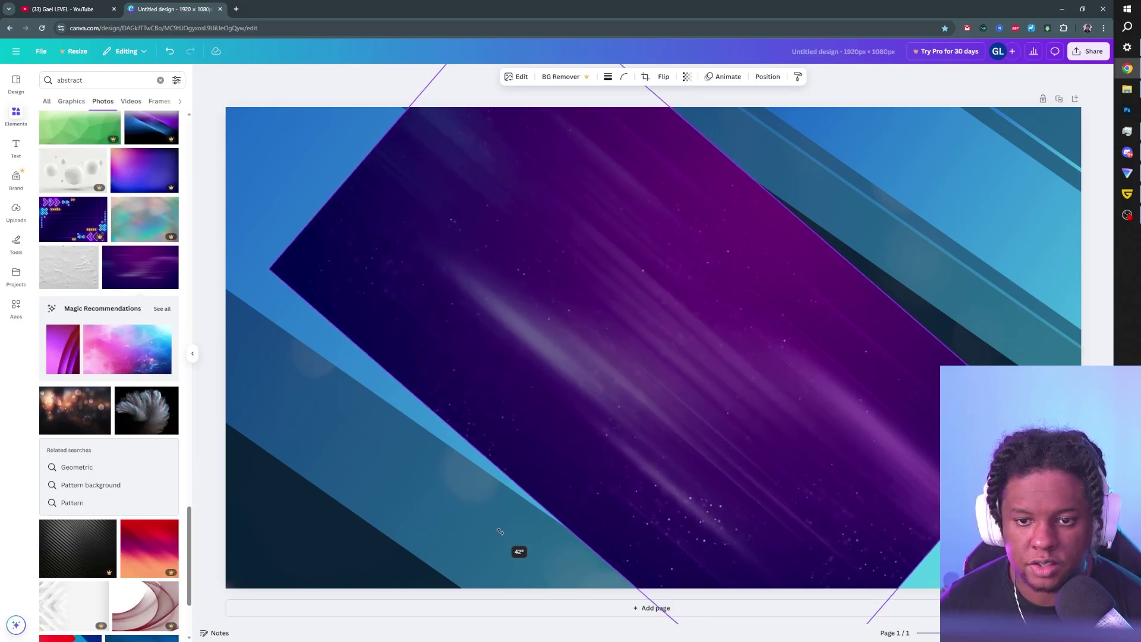
# Step: Rotate the purple photo parallel to the diagonal bands, enlarge it to cover the page, and show the page's layer list
pyautogui.moveTo(499, 530); pyautogui.dragTo(334, 621)
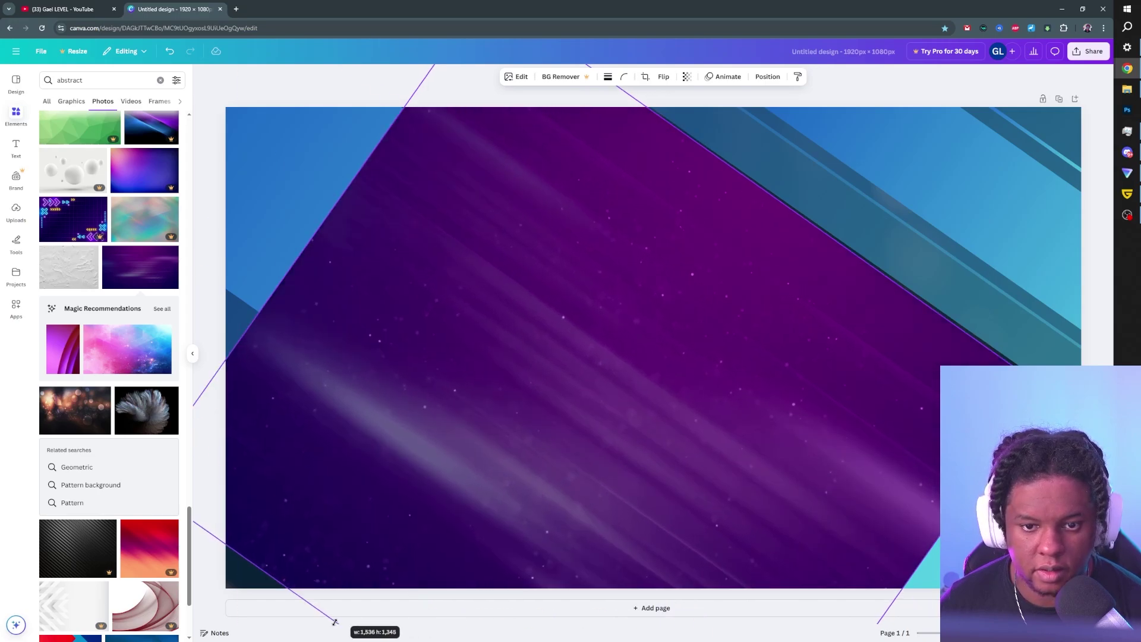
pyautogui.moveTo(312, 238); pyautogui.dragTo(177, 173)
pyautogui.moveTo(273, 611); pyautogui.dragTo(294, 638)
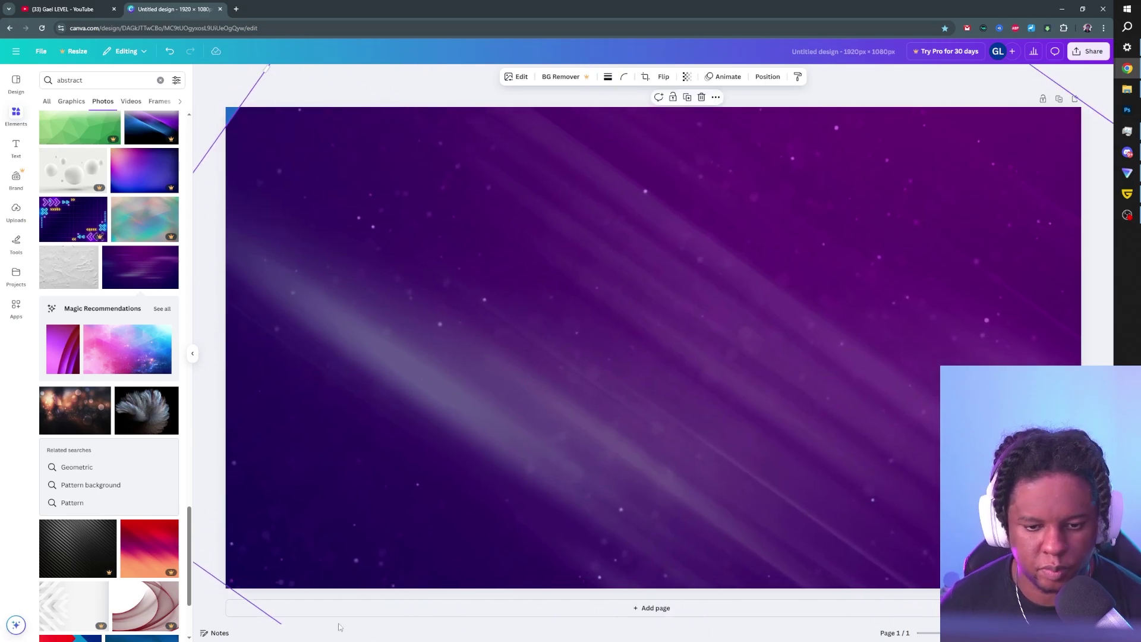
pyautogui.click(767, 76)
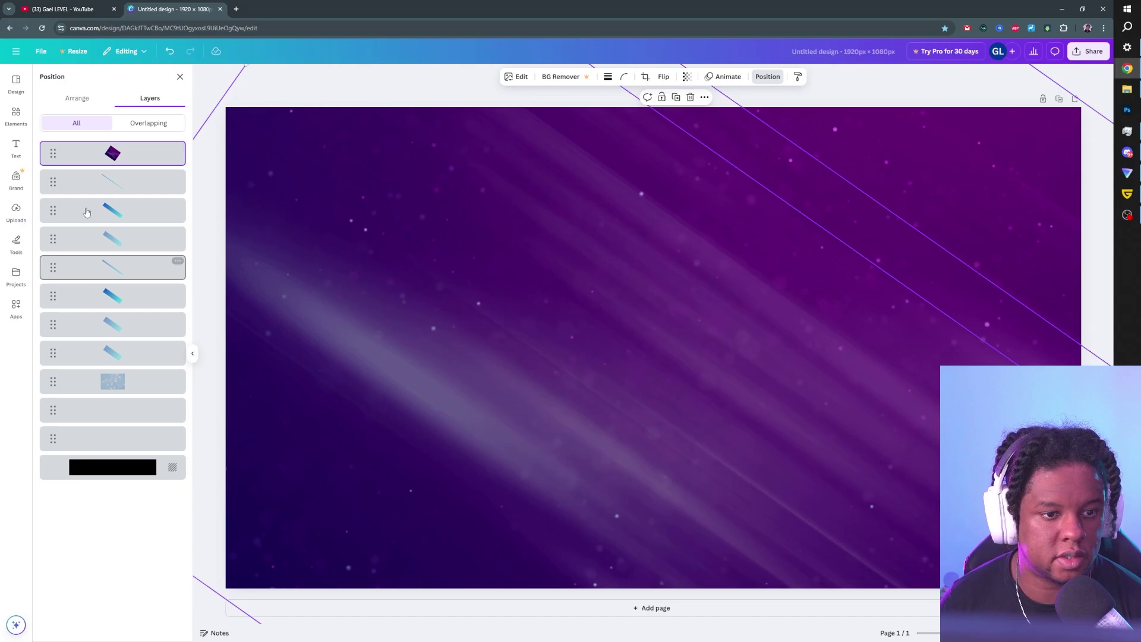
# Step: Move the purple photo's layer beneath all the diagonal bands and delete the bokeh photo layer
pyautogui.moveTo(110, 156); pyautogui.dragTo(153, 389)
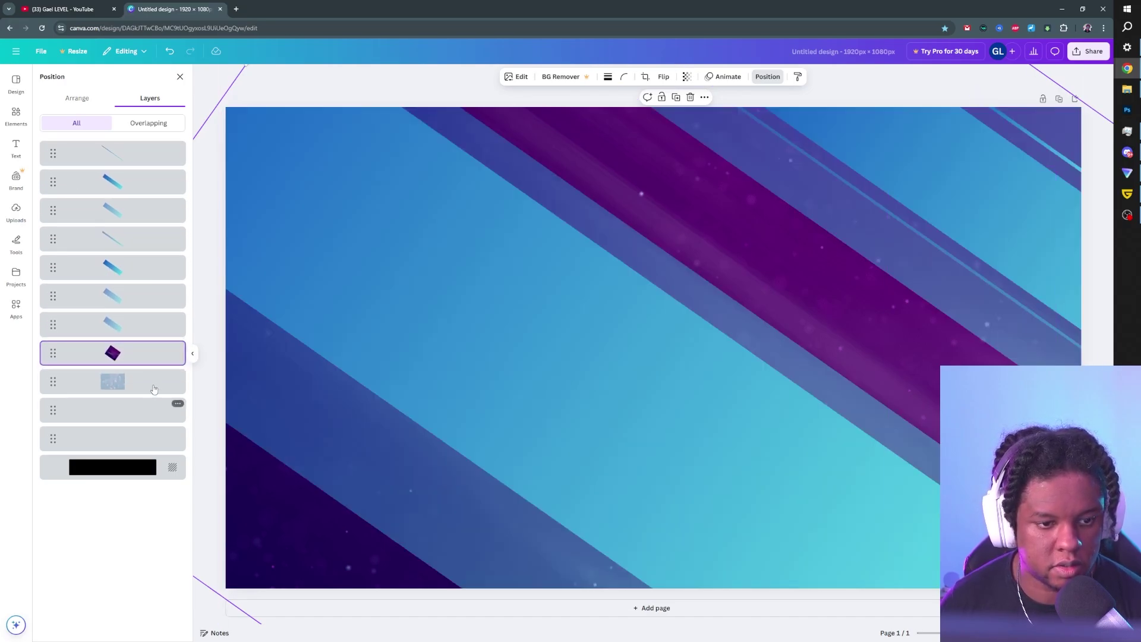
pyautogui.click(162, 388)
pyautogui.press('Delete')
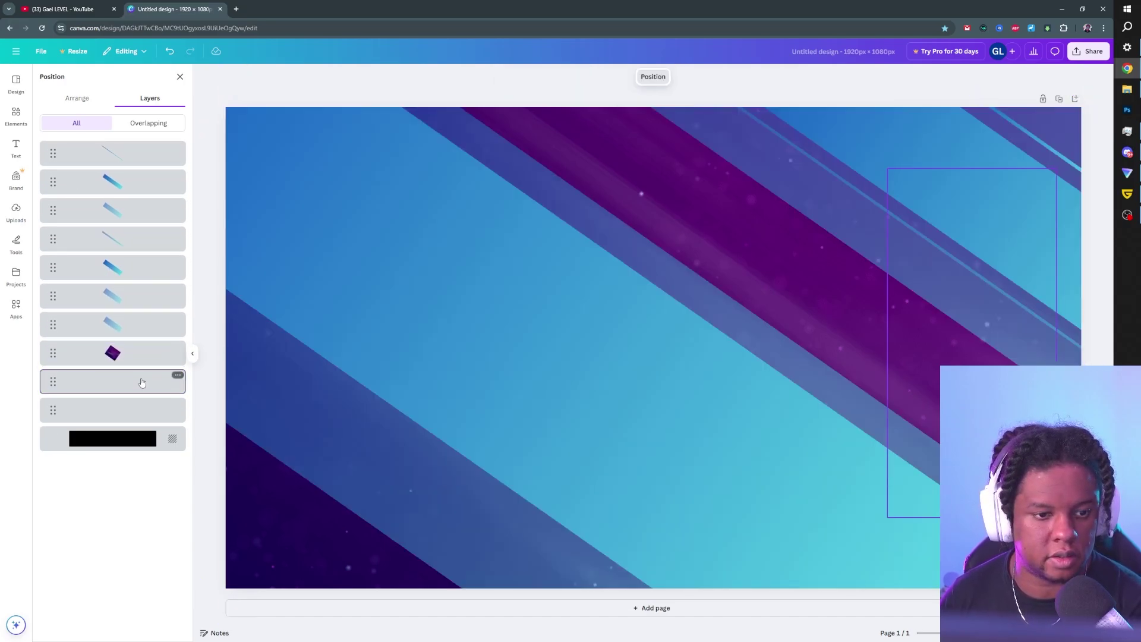
pyautogui.click(705, 255)
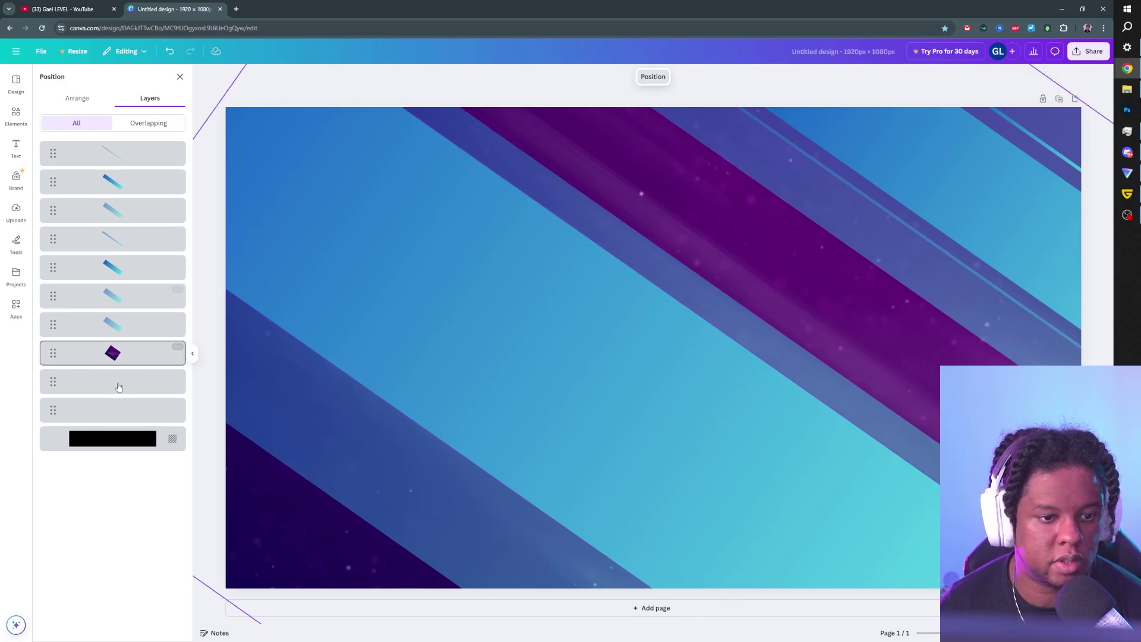
# Step: Apply the Lavender duotone to the purple photo and make the photo more transparent so the black background dims it
pyautogui.click(113, 362)
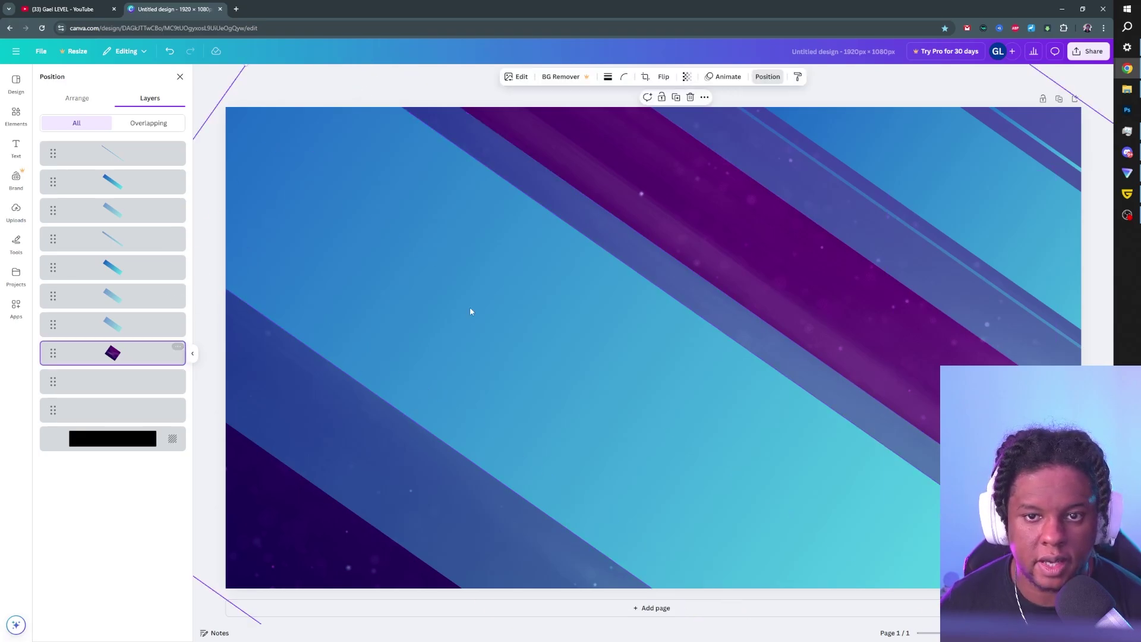
pyautogui.click(517, 79)
pyautogui.click(92, 385)
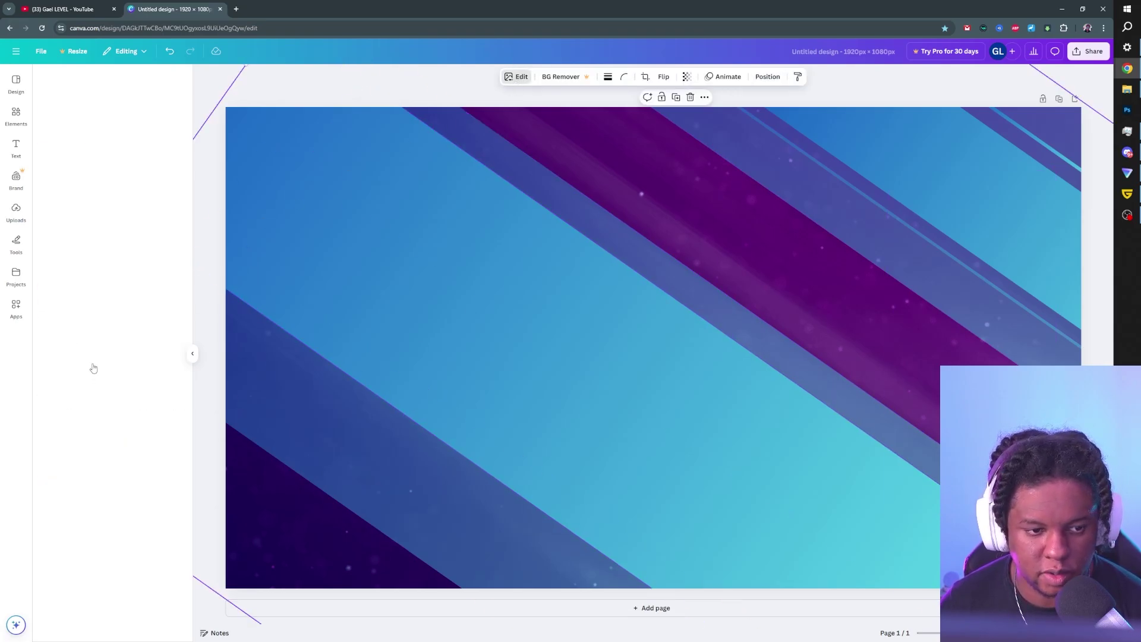
pyautogui.click(69, 472)
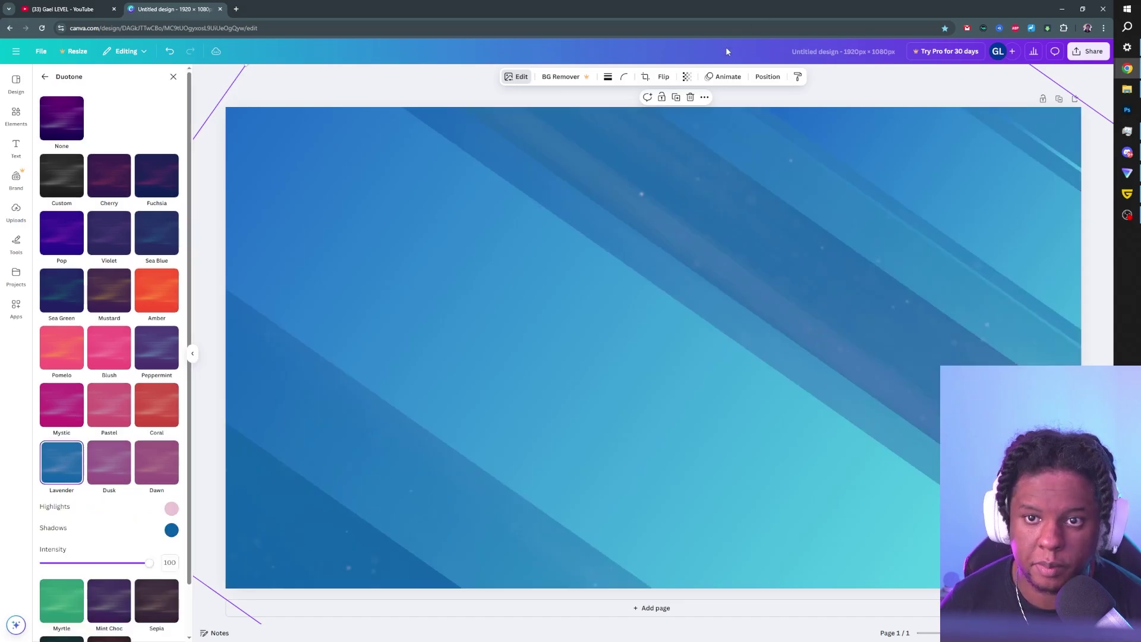
pyautogui.click(686, 77)
pyautogui.moveTo(707, 114); pyautogui.dragTo(677, 116)
# Step: Increase the transparency of the lower translucent band and the large solid gradient band so they blend into the background
pyautogui.click(313, 410)
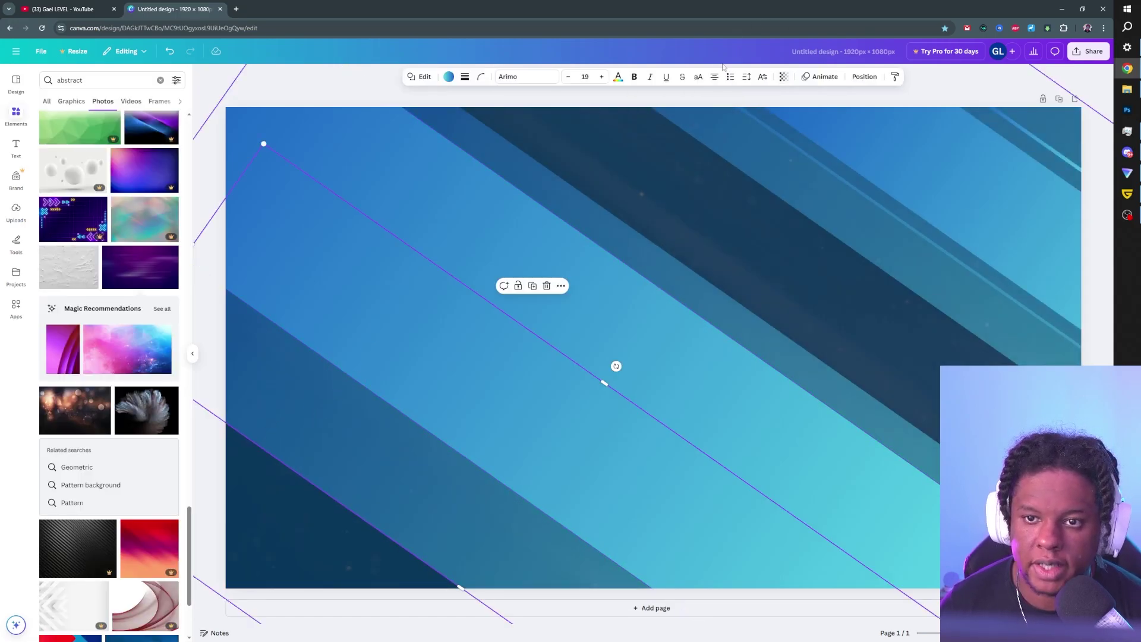
pyautogui.click(784, 77)
pyautogui.moveTo(681, 297); pyautogui.dragTo(644, 271)
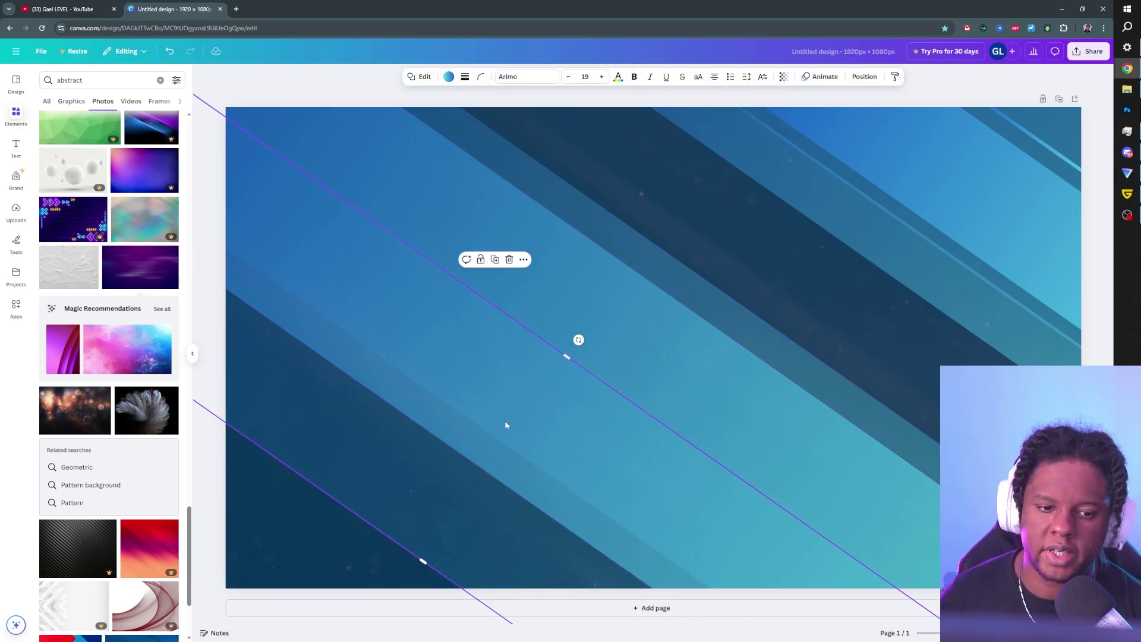
pyautogui.click(264, 555)
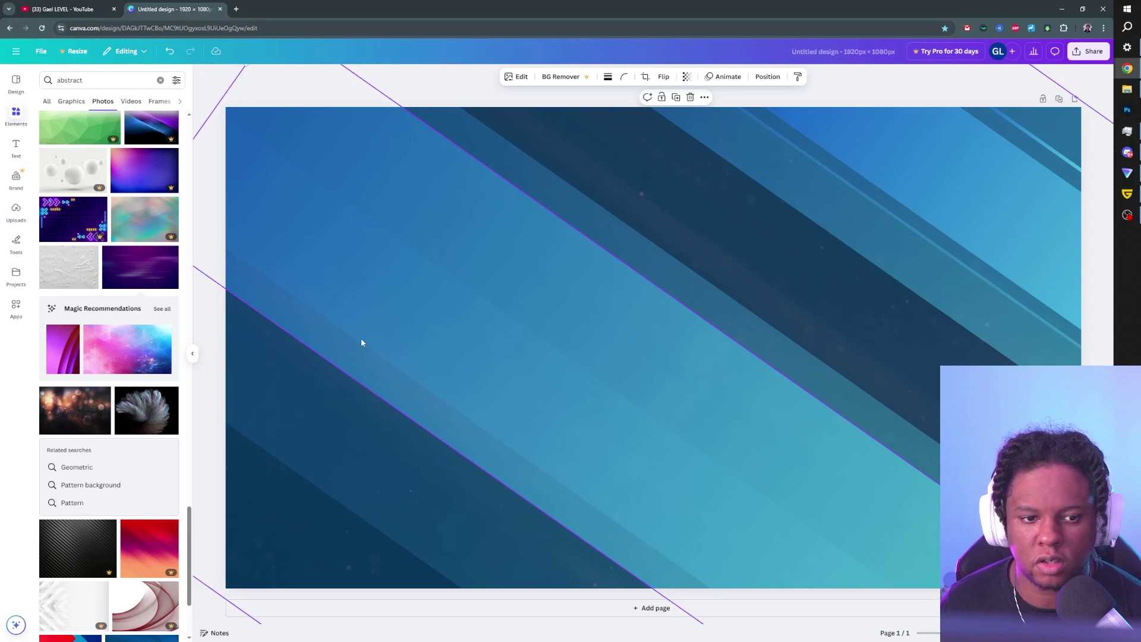
# Step: Bring the large frame and the narrow side panel above all other layers
pyautogui.click(211, 466)
pyautogui.hotkey('alt', '1')
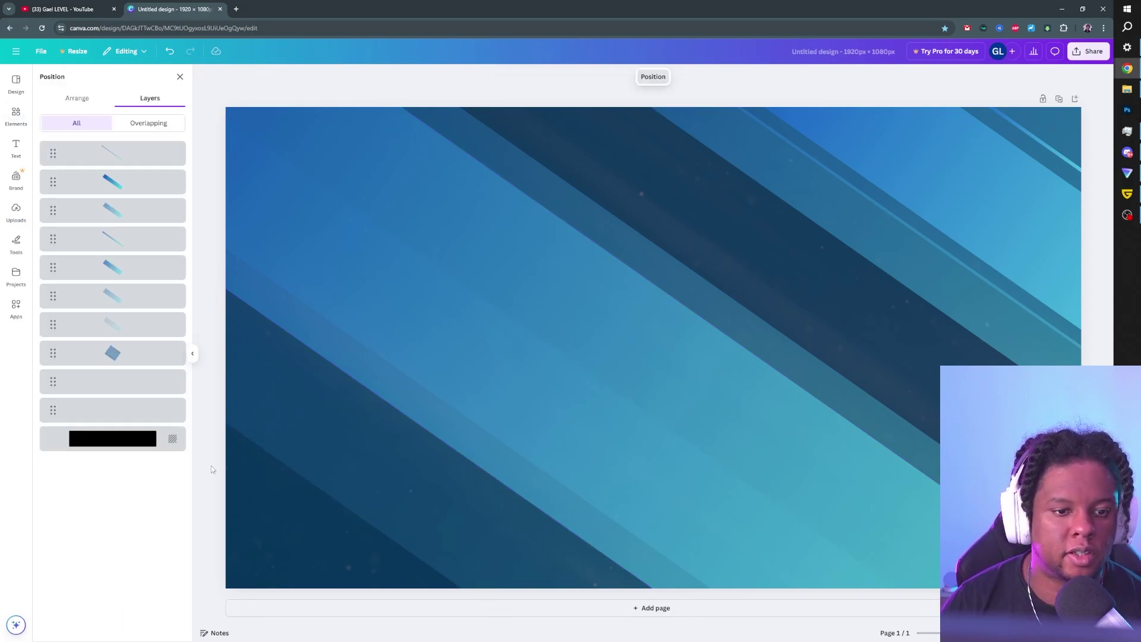
pyautogui.click(53, 380)
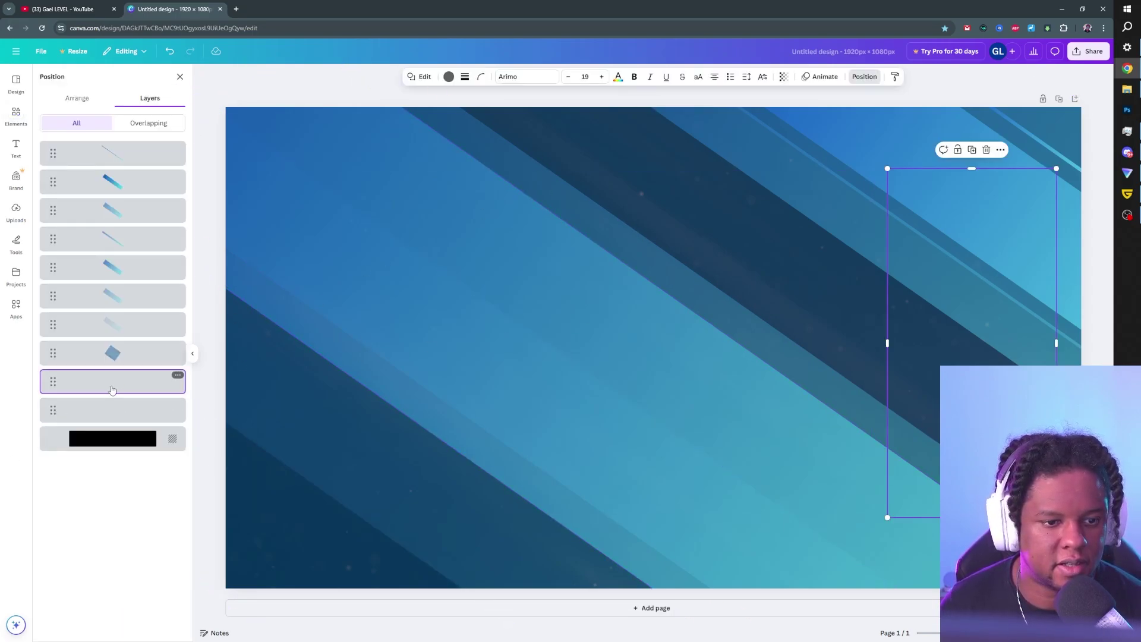
pyautogui.moveTo(111, 389); pyautogui.dragTo(77, 176)
# Step: Fill both the large frame and the narrow side panel with black
pyautogui.click(449, 77)
pyautogui.click(100, 145)
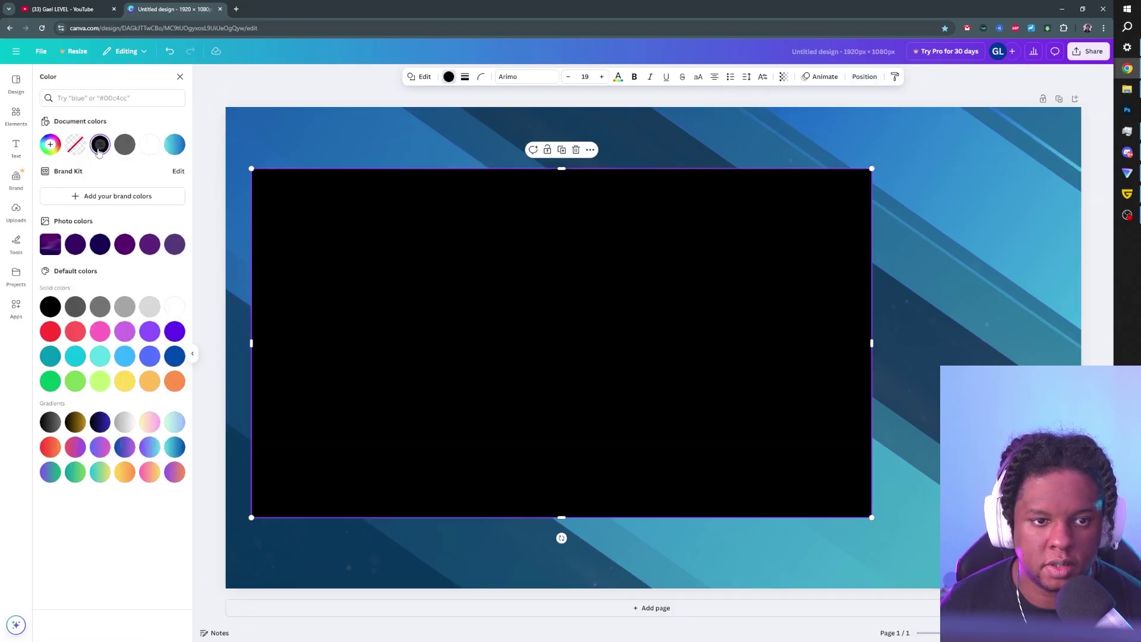
pyautogui.hotkey('ctrl', 'd')
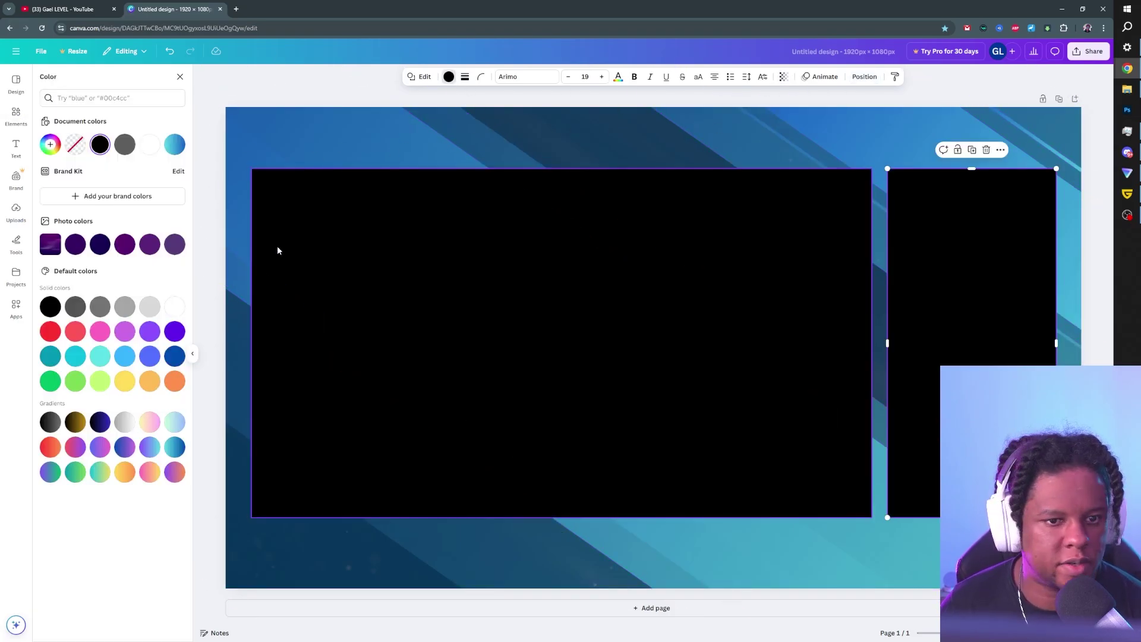
# Step: Add a solid border of weight 4 to the large frame and color it with the document's blue gradient
pyautogui.click(277, 245)
pyautogui.click(465, 78)
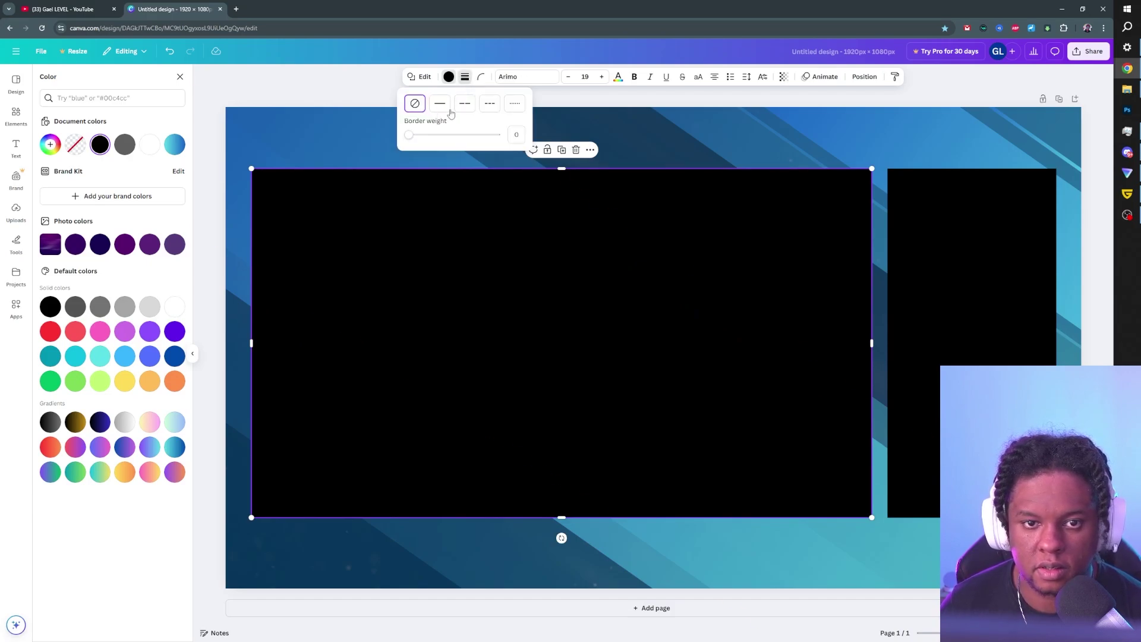
pyautogui.click(442, 108)
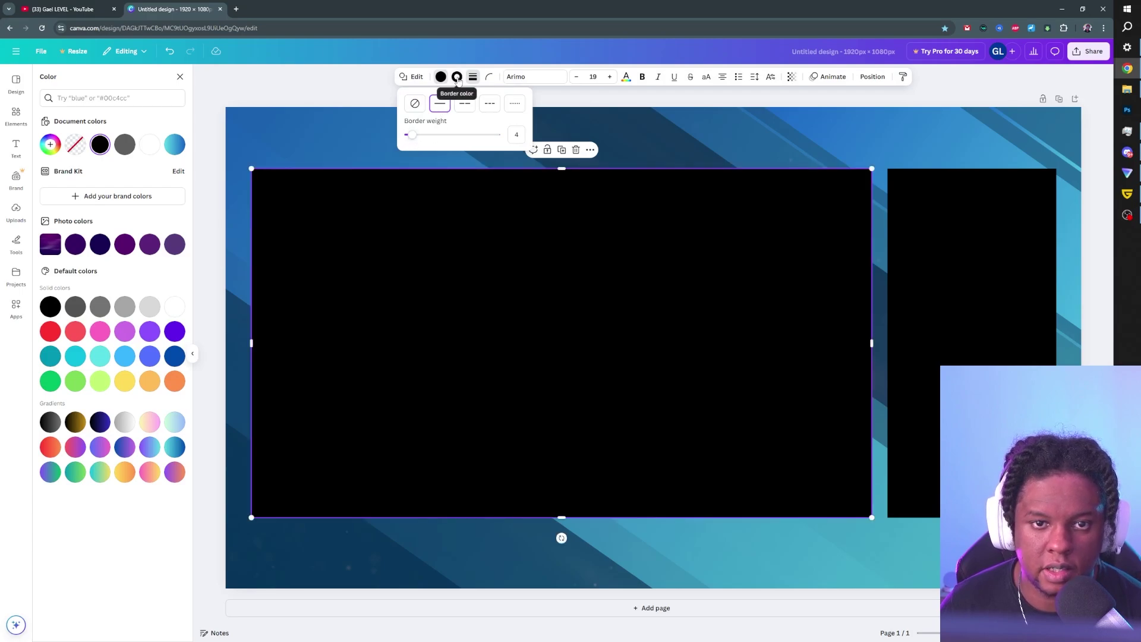
pyautogui.click(457, 77)
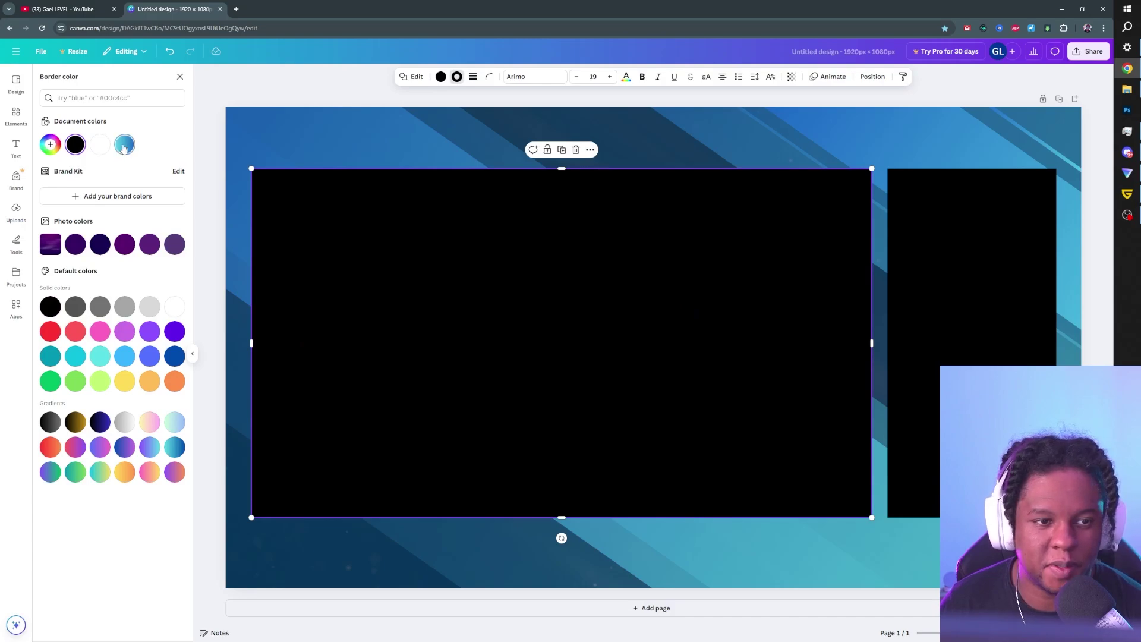
pyautogui.click(124, 145)
pyautogui.click(124, 145)
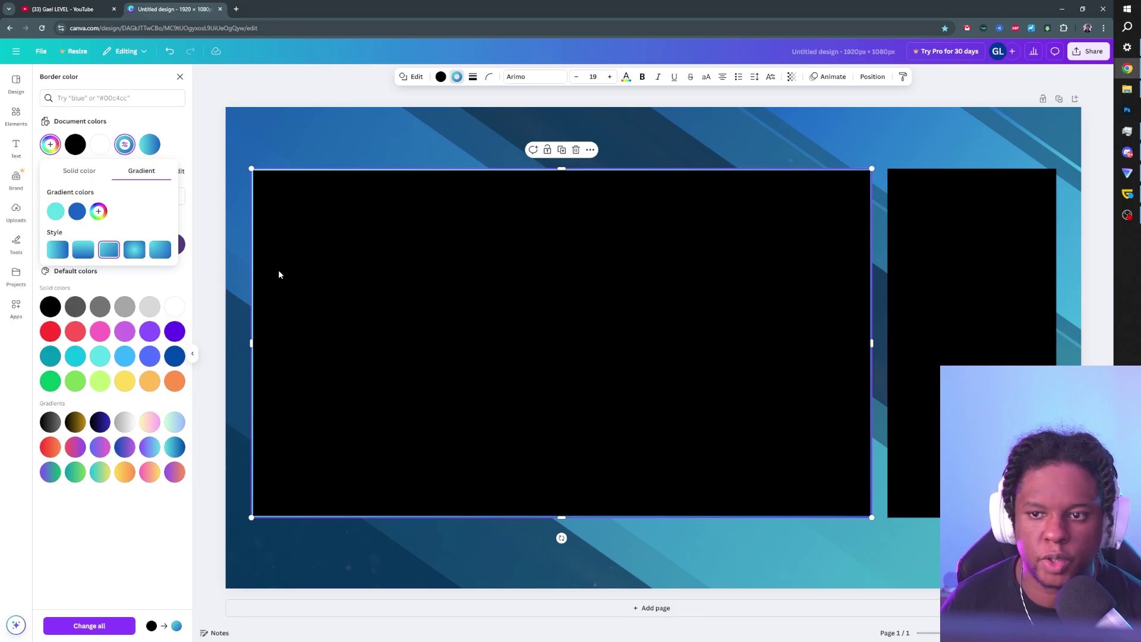
# Step: Give the narrow side panel a solid border matching the large frame's blue gradient outline
pyautogui.click(927, 238)
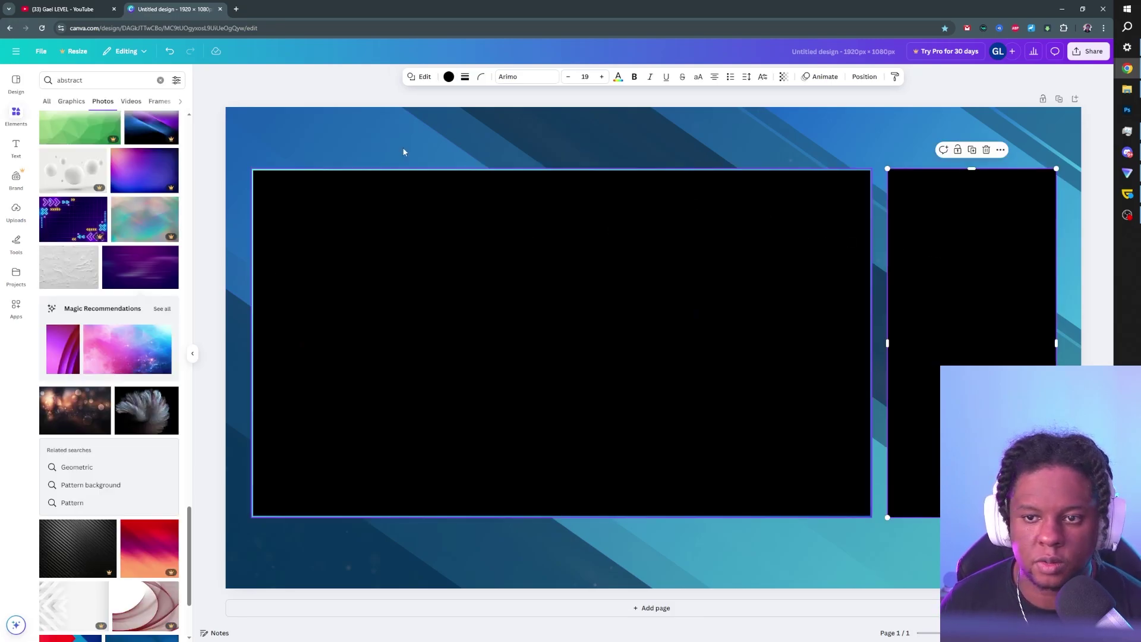
pyautogui.click(466, 77)
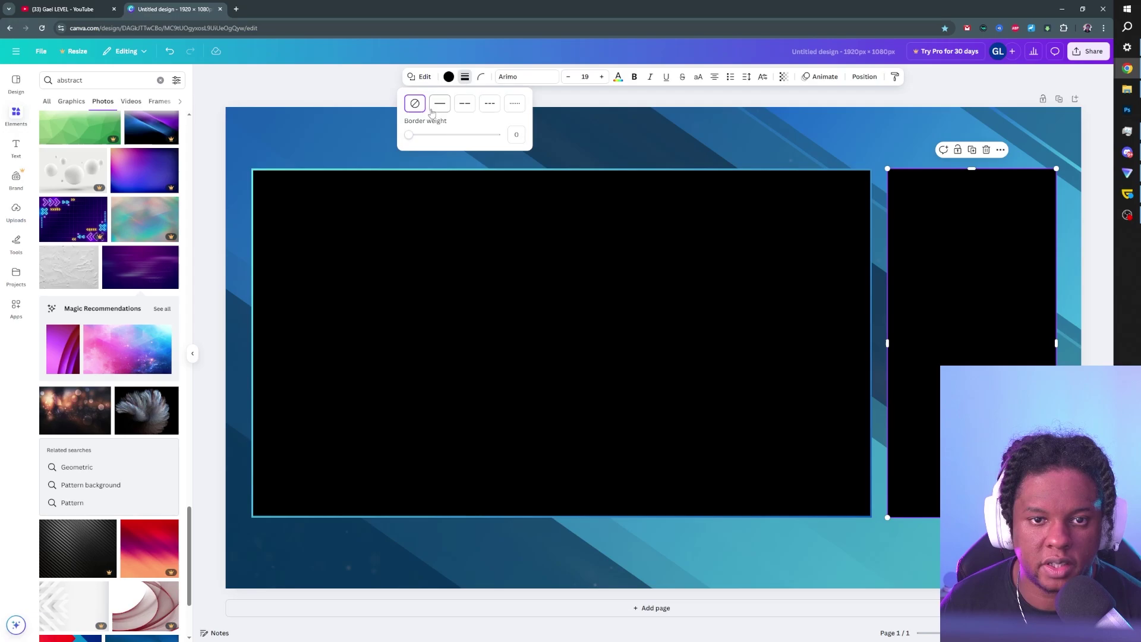
pyautogui.click(438, 102)
pyautogui.click(412, 77)
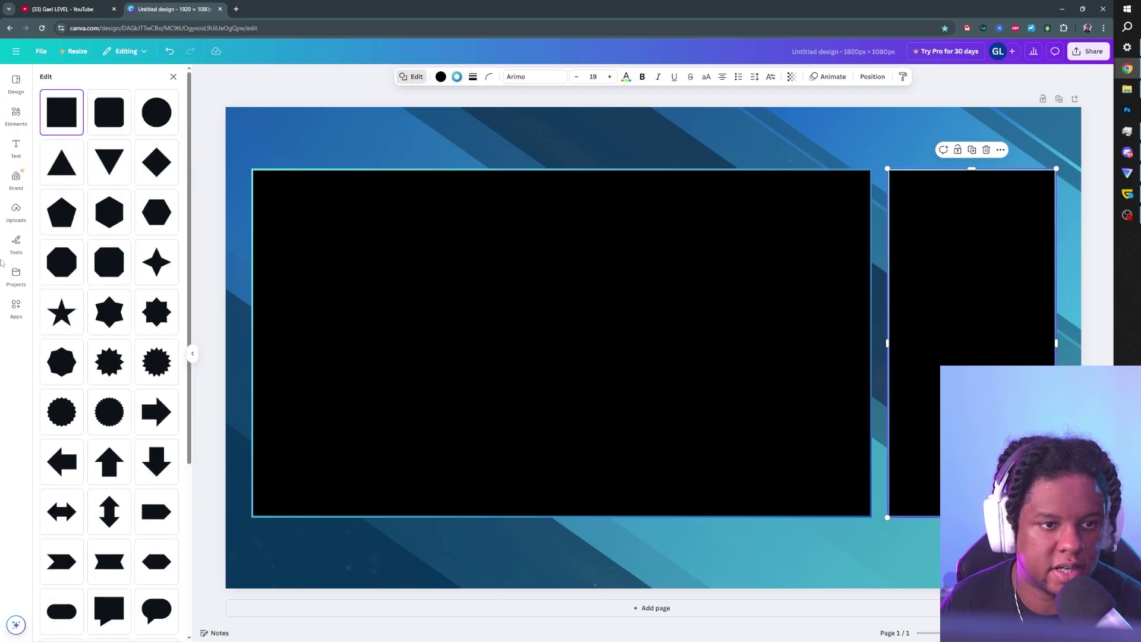
pyautogui.click(174, 78)
pyautogui.rightClick(913, 198)
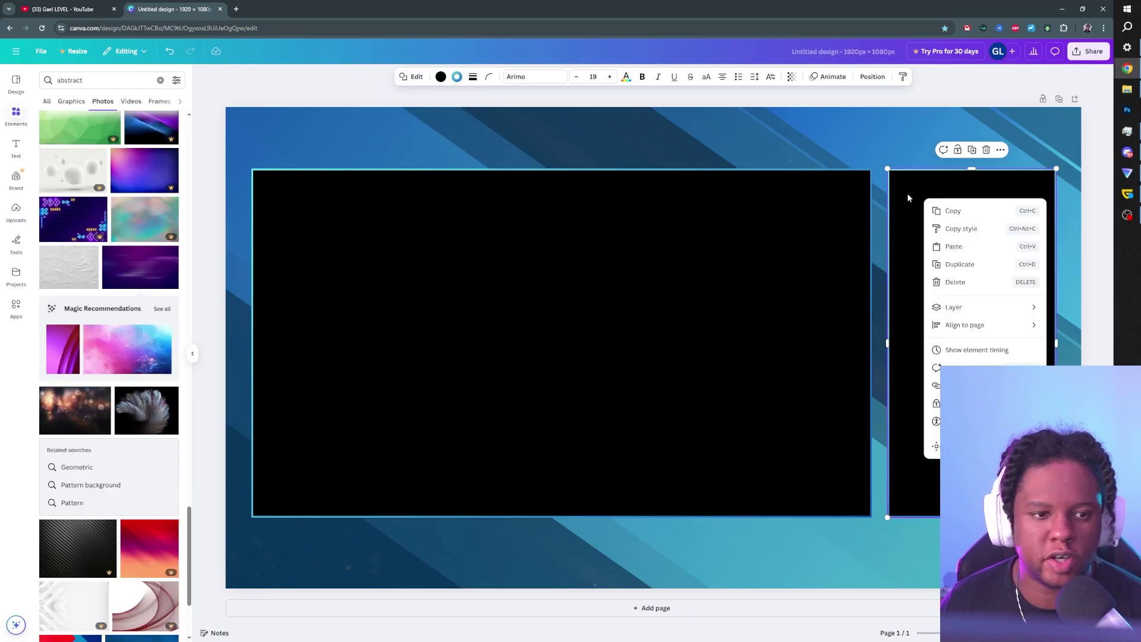
pyautogui.click(907, 195)
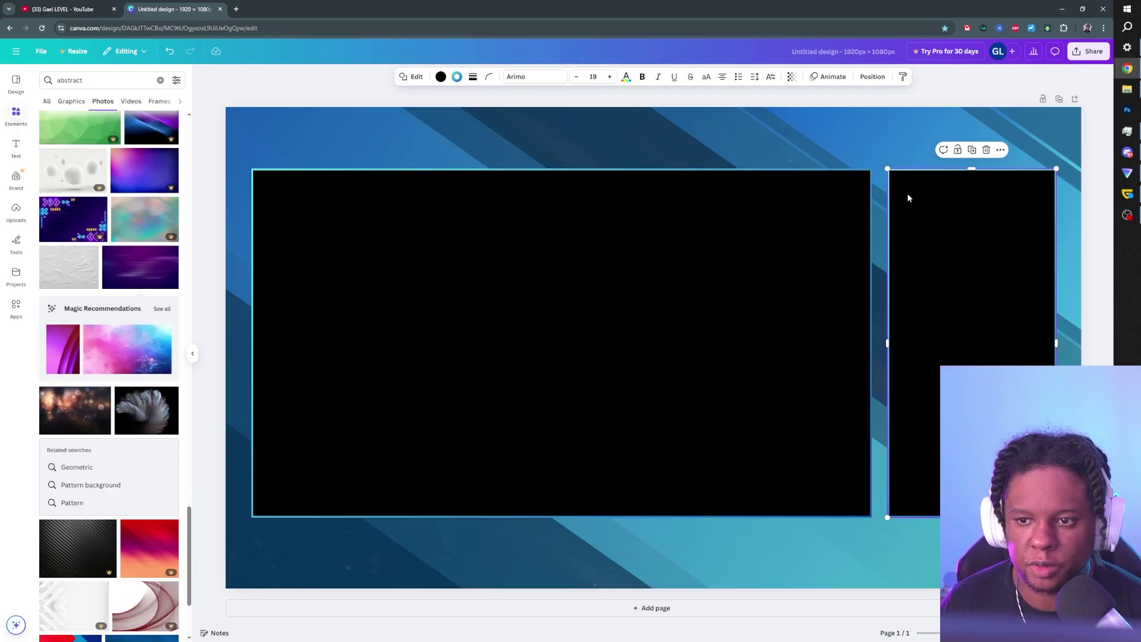
# Step: Search the element graphics for "shadow"
pyautogui.click(13, 114)
pyautogui.click(90, 84)
pyautogui.moveTo(89, 84); pyautogui.dragTo(50, 85)
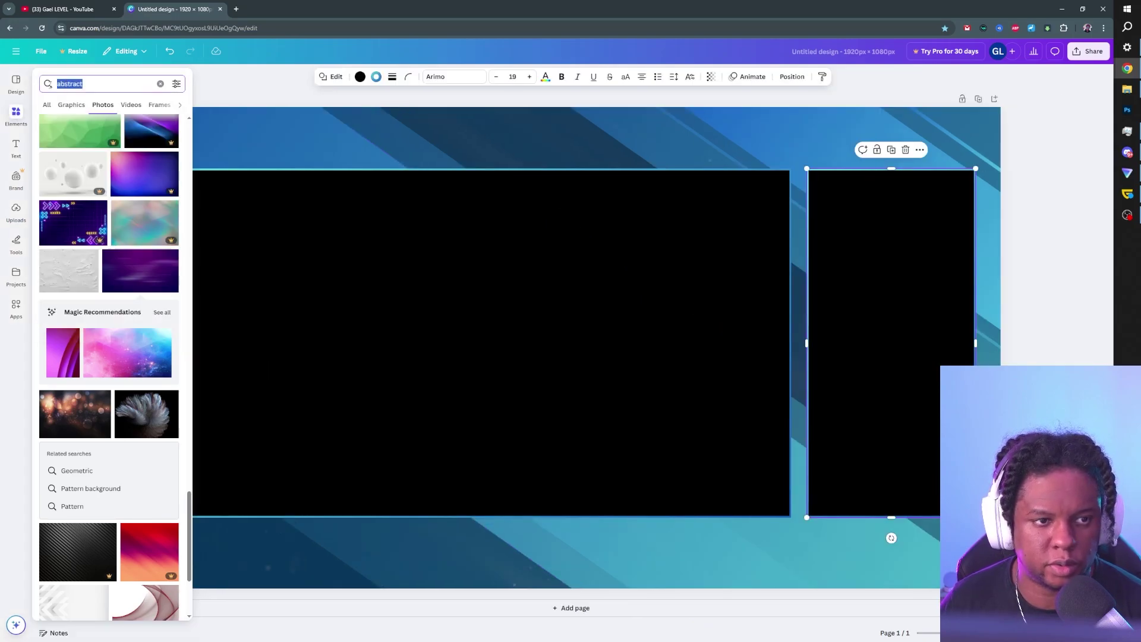
pyautogui.write('shadow')
pyautogui.press('Return')
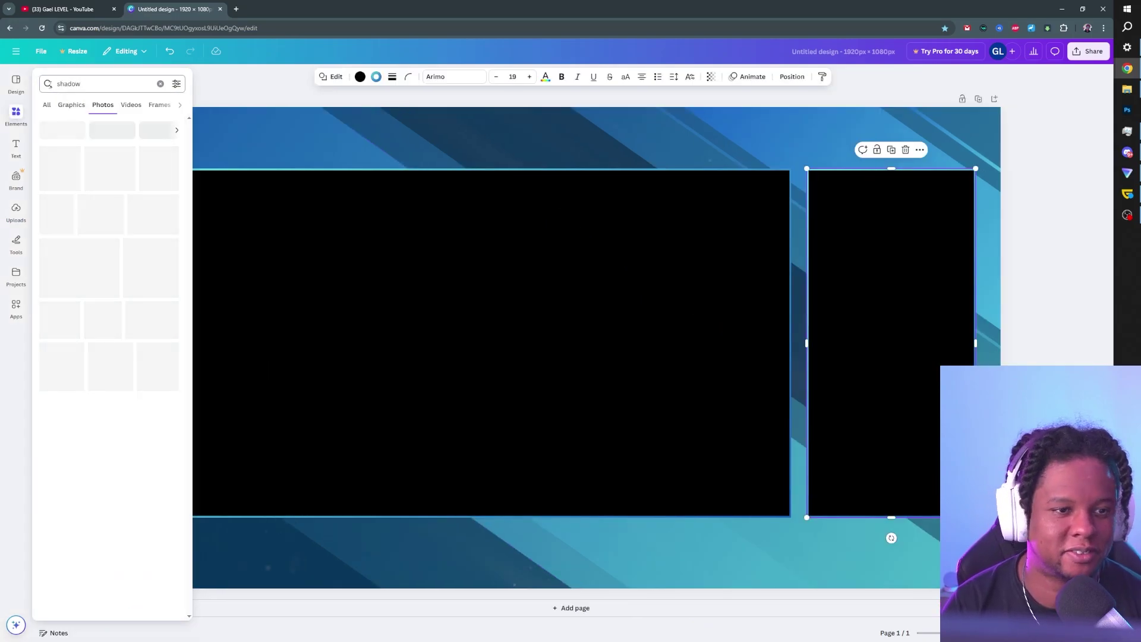
pyautogui.click(71, 105)
# Step: Search the graphics for "blurry rectangle", add the green blurred rectangle to the page and recolor it black
pyautogui.moveTo(89, 84); pyautogui.dragTo(28, 87)
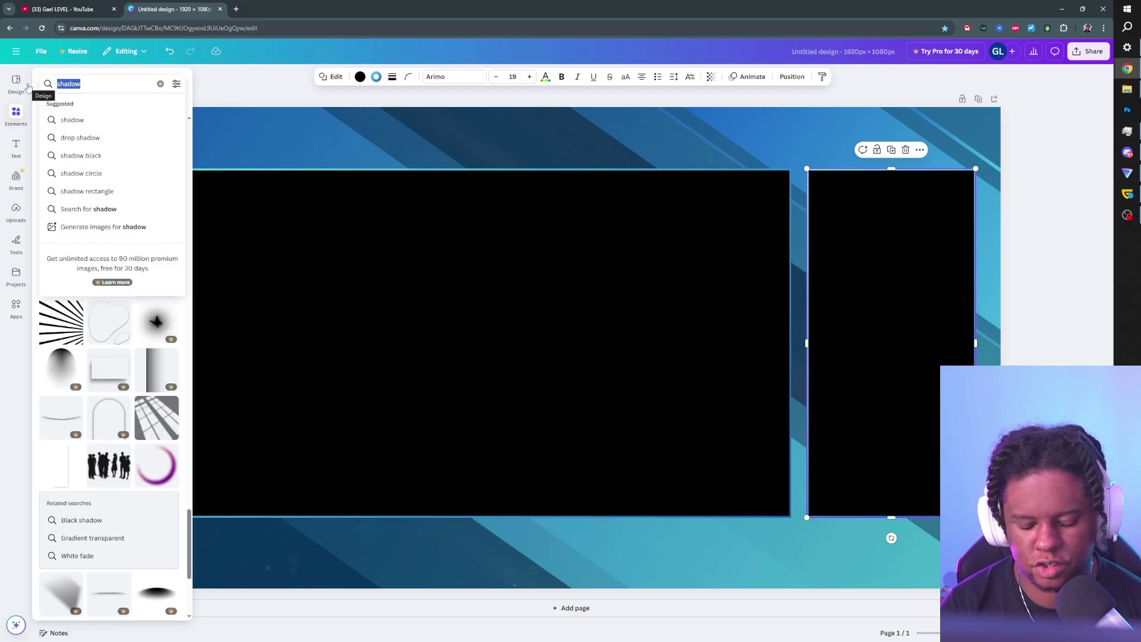
pyautogui.write('blurry rectangle')
pyautogui.press('Return')
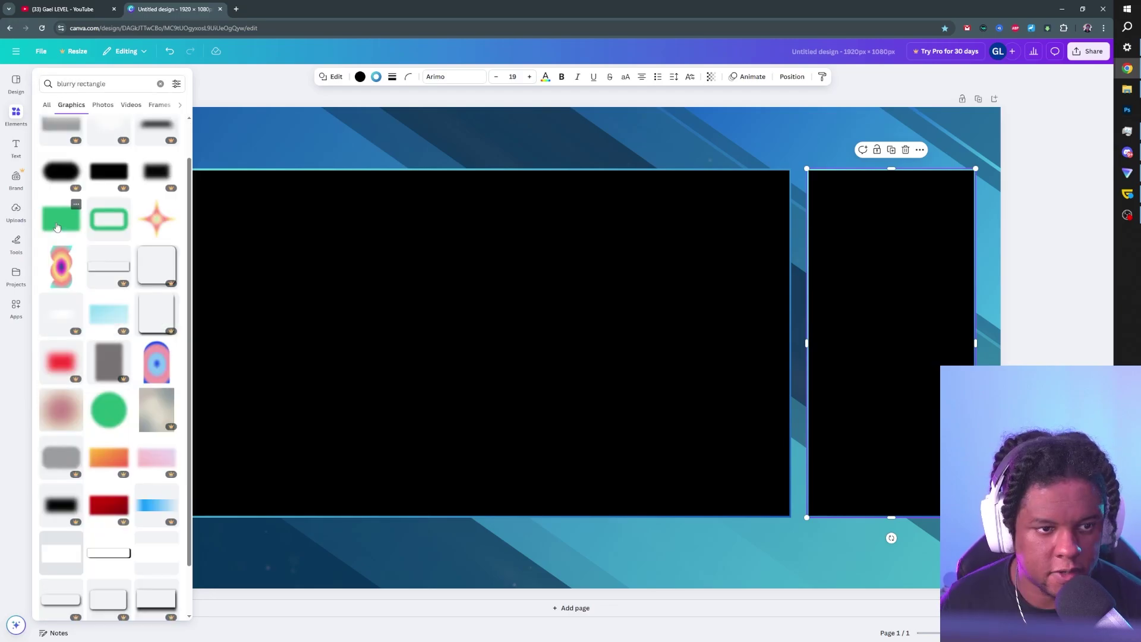
pyautogui.click(57, 227)
pyautogui.click(487, 76)
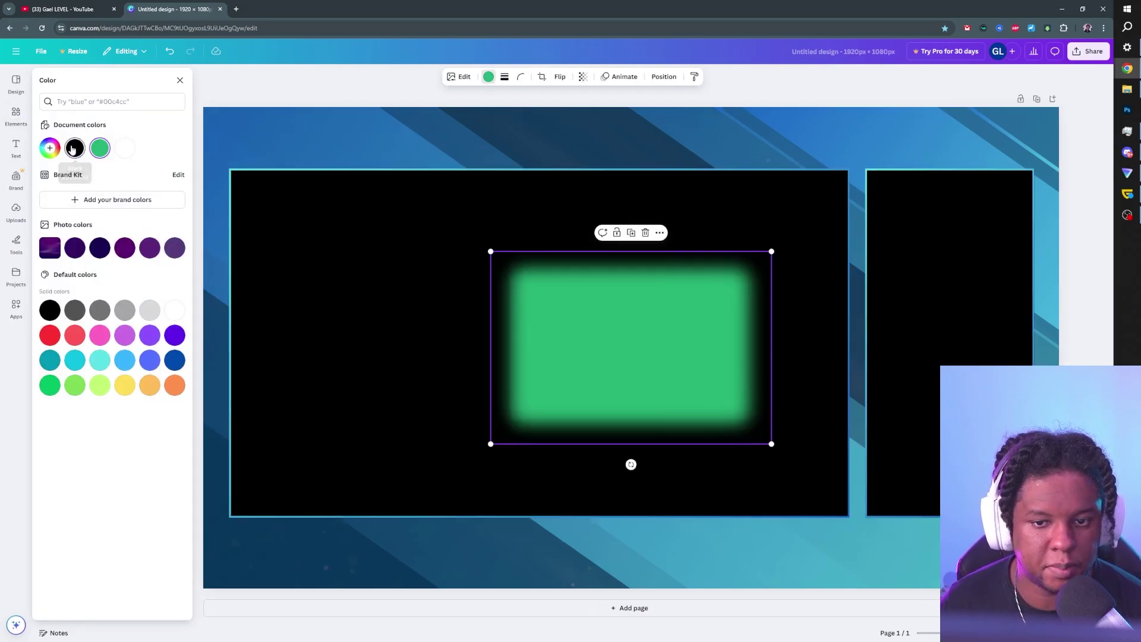
pyautogui.click(74, 148)
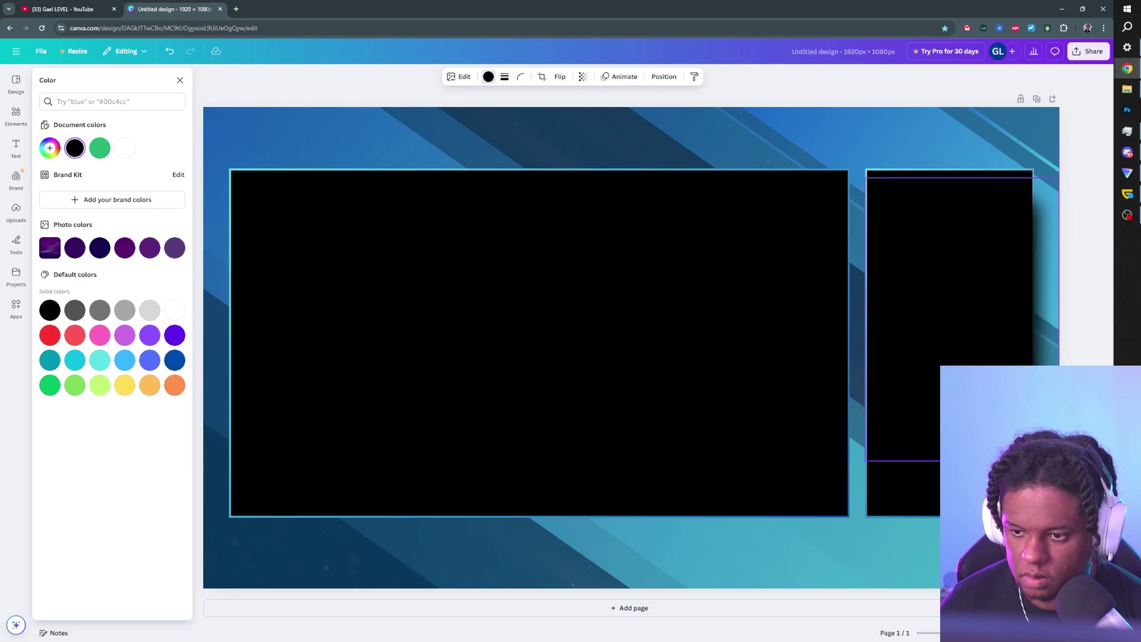
# Step: Fit a blurred black rectangle to the side panel as a shadow, offset toward the lower right and layered behind both frames
pyautogui.moveTo(1059, 460); pyautogui.dragTo(1062, 463)
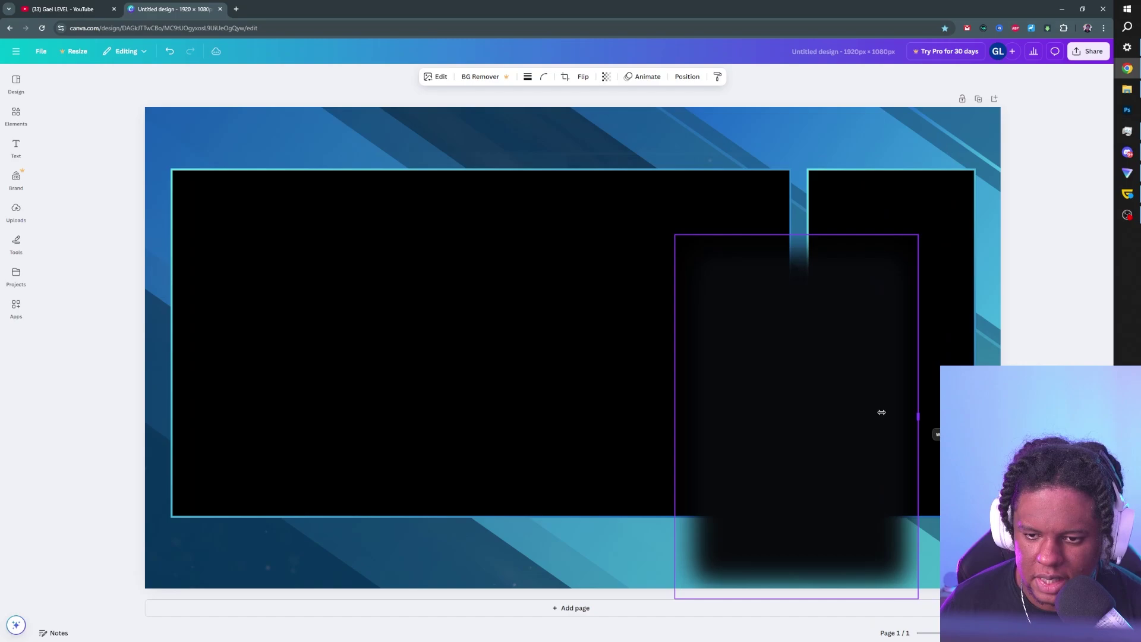
pyautogui.moveTo(882, 412); pyautogui.dragTo(952, 410)
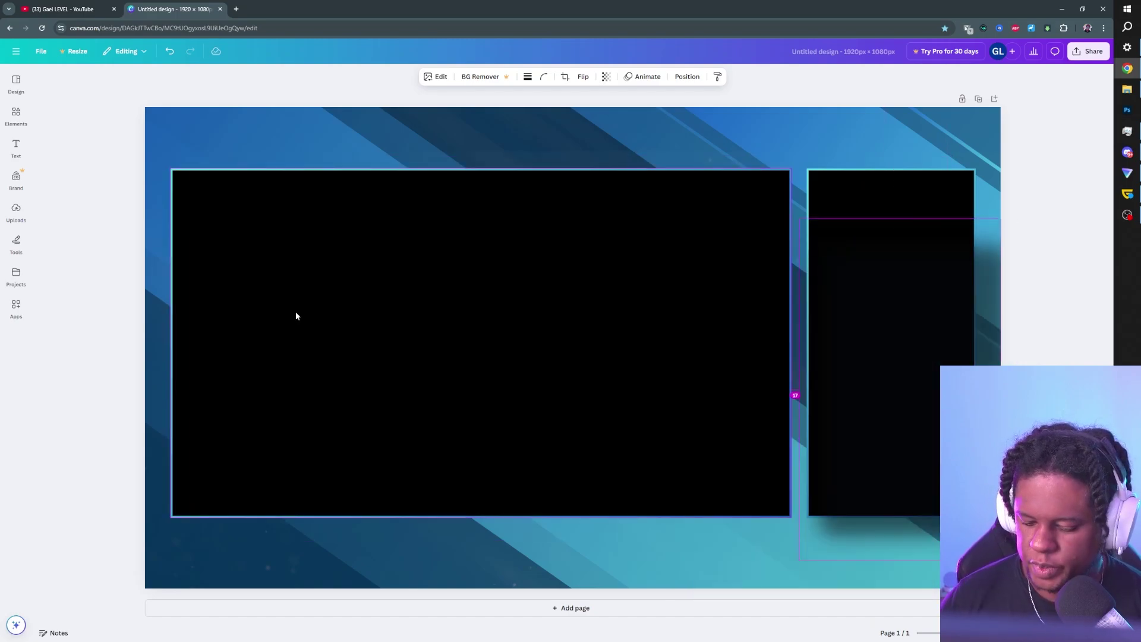
pyautogui.hotkey('alt', '1')
pyautogui.moveTo(112, 156); pyautogui.dragTo(110, 214)
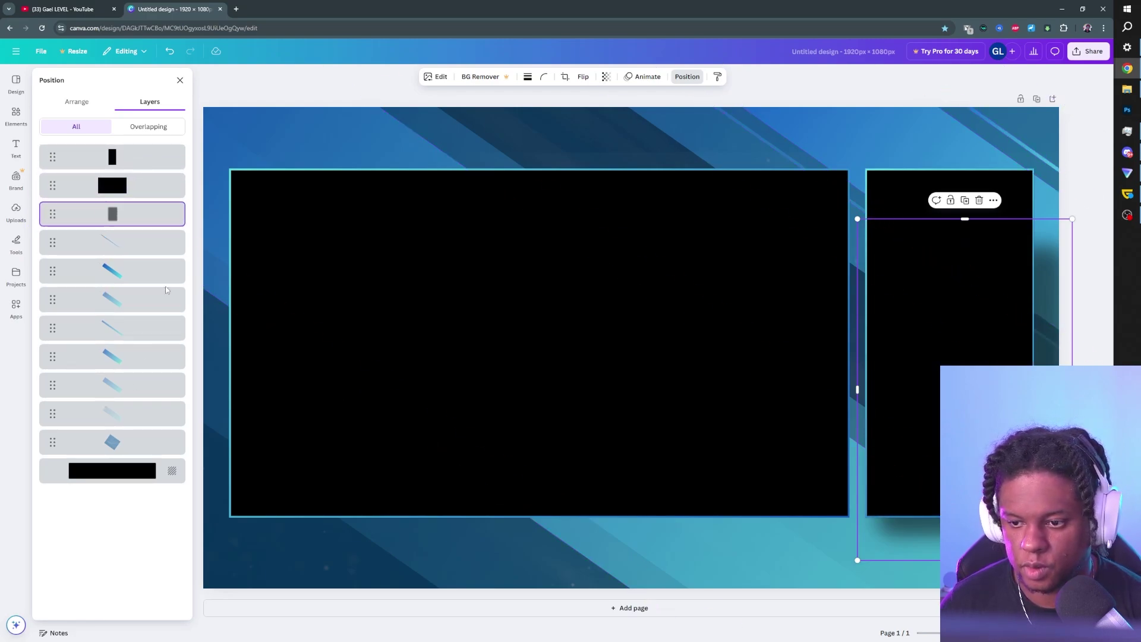
# Step: Duplicate the side panel's shadow, enlarge the copy over the large frame with a lower-right offset and set its transparency to 51
pyautogui.click(965, 199)
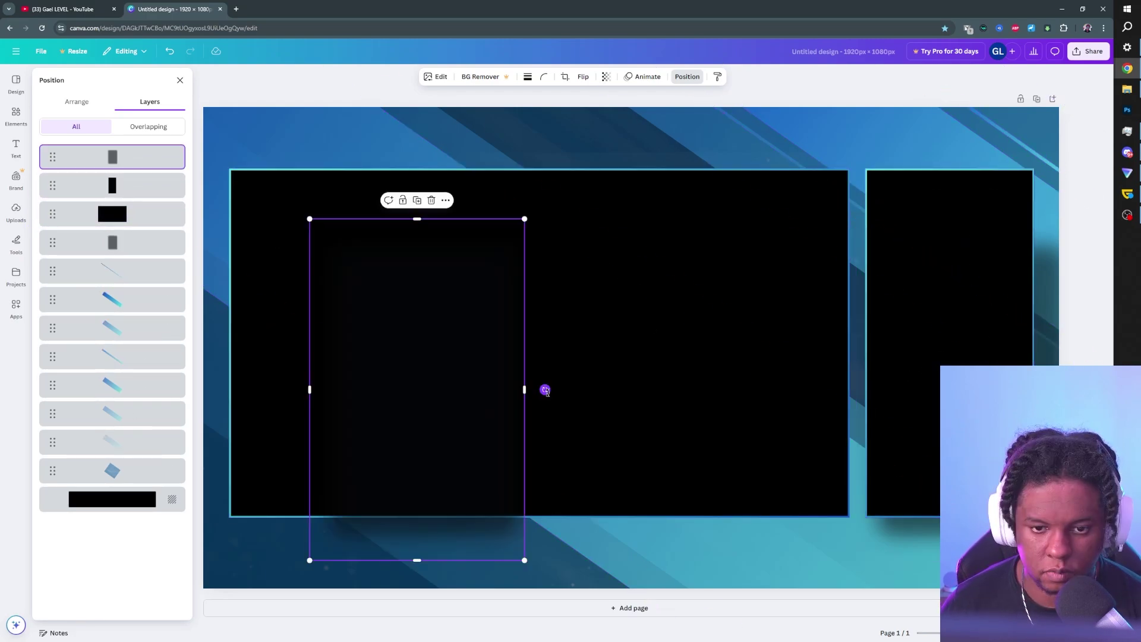
pyautogui.moveTo(545, 390); pyautogui.dragTo(443, 482)
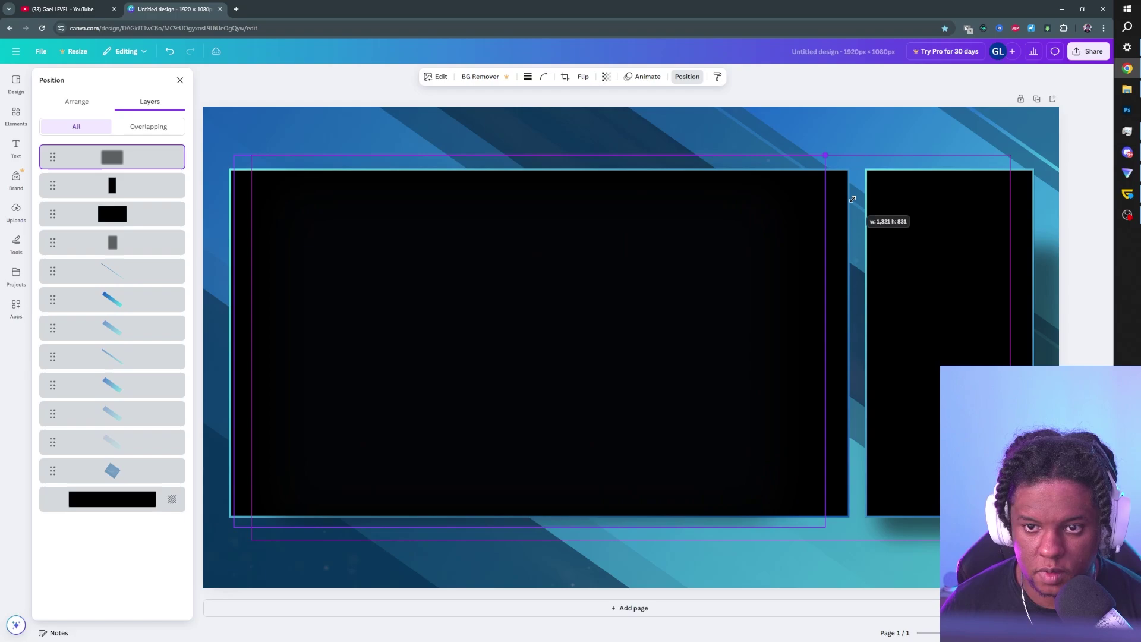
pyautogui.moveTo(853, 199); pyautogui.dragTo(860, 194)
pyautogui.moveTo(861, 197); pyautogui.dragTo(862, 198)
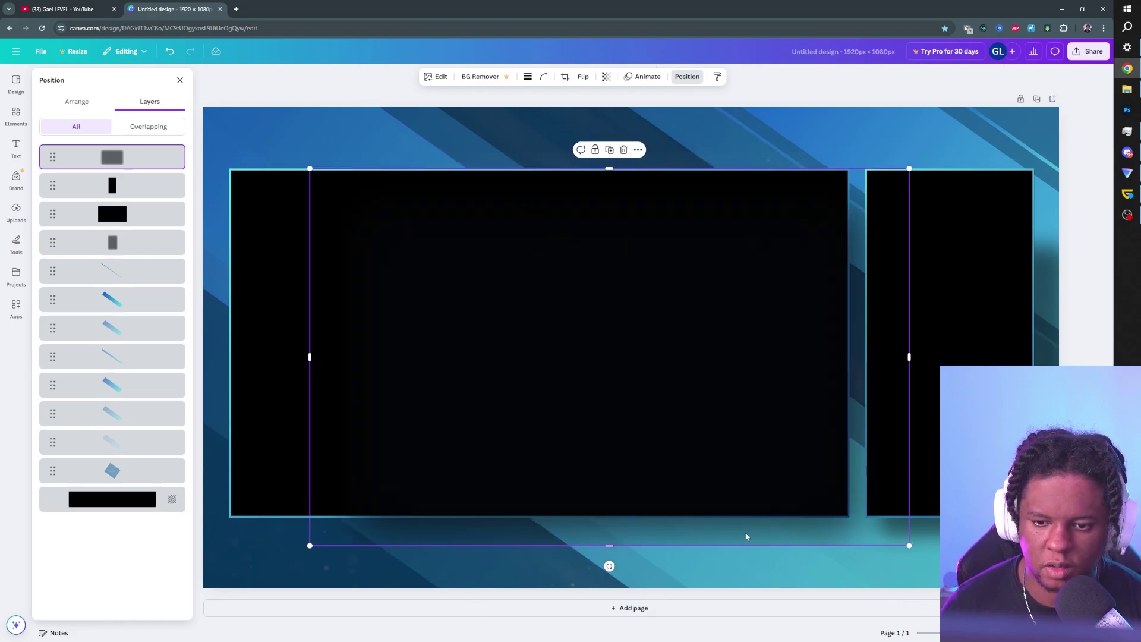
pyautogui.click(606, 77)
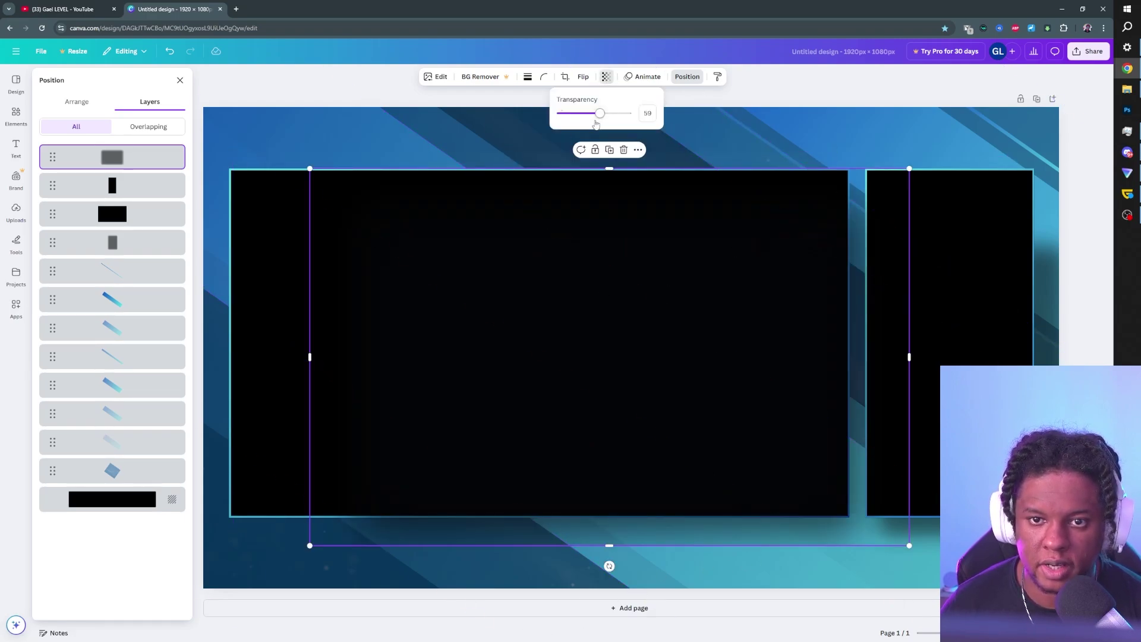
pyautogui.moveTo(600, 115); pyautogui.dragTo(596, 115)
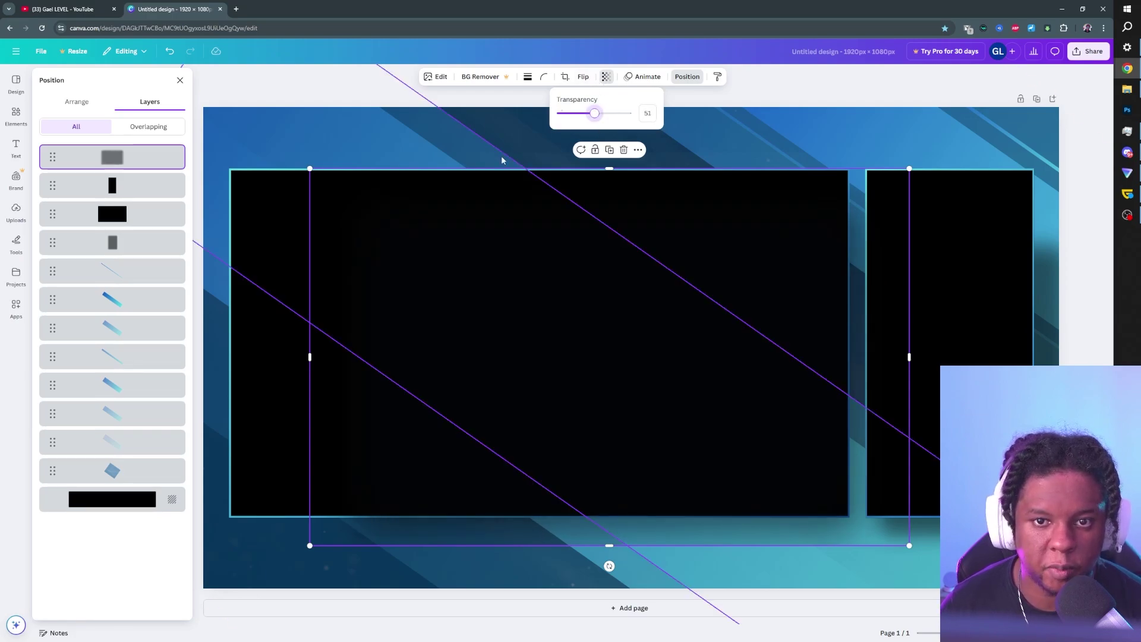
# Step: Layer the large shadow behind both frames and stretch it taller below the large frame
pyautogui.moveTo(108, 160); pyautogui.dragTo(110, 237)
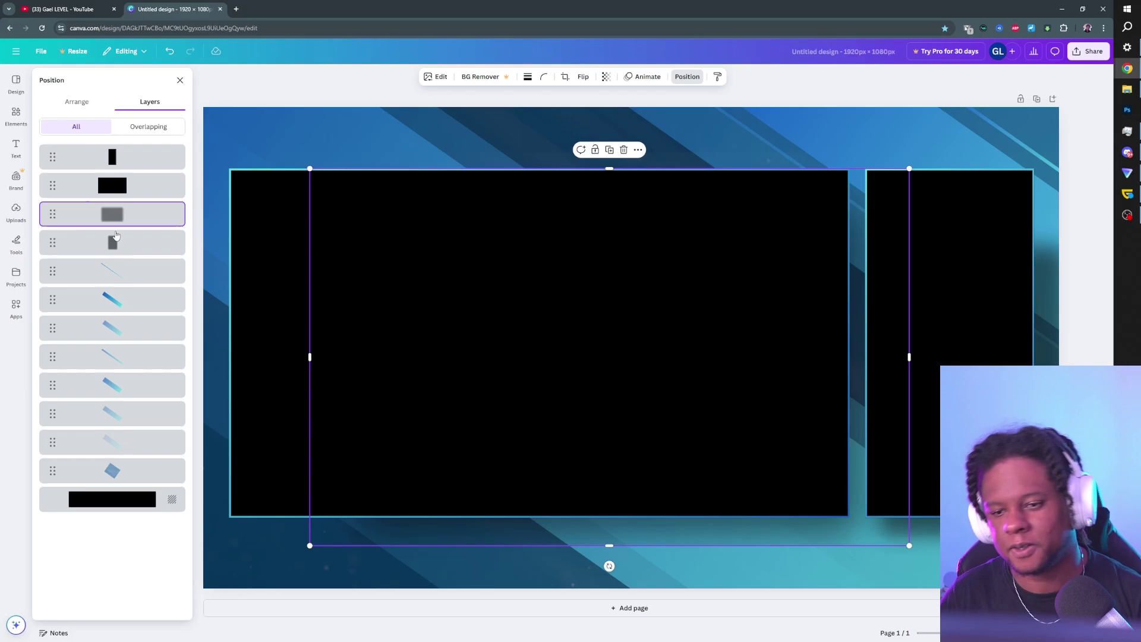
pyautogui.moveTo(543, 607)
pyautogui.mouseDown()
pyautogui.moveTo(541, 523)
pyautogui.moveTo(538, 588)
pyautogui.mouseUp()
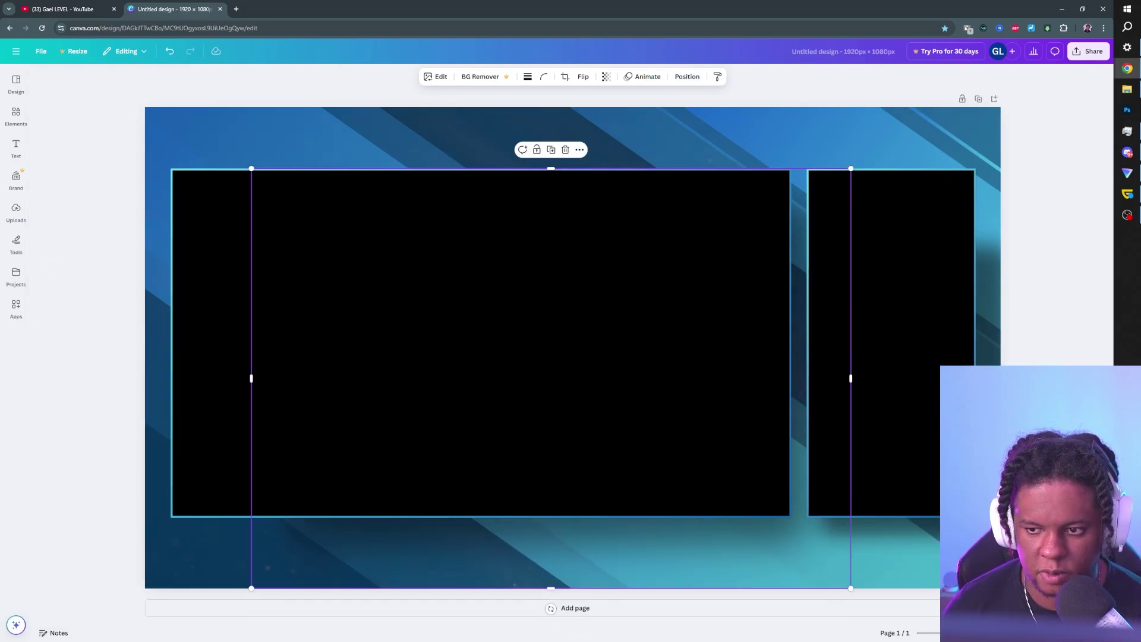
pyautogui.click(963, 591)
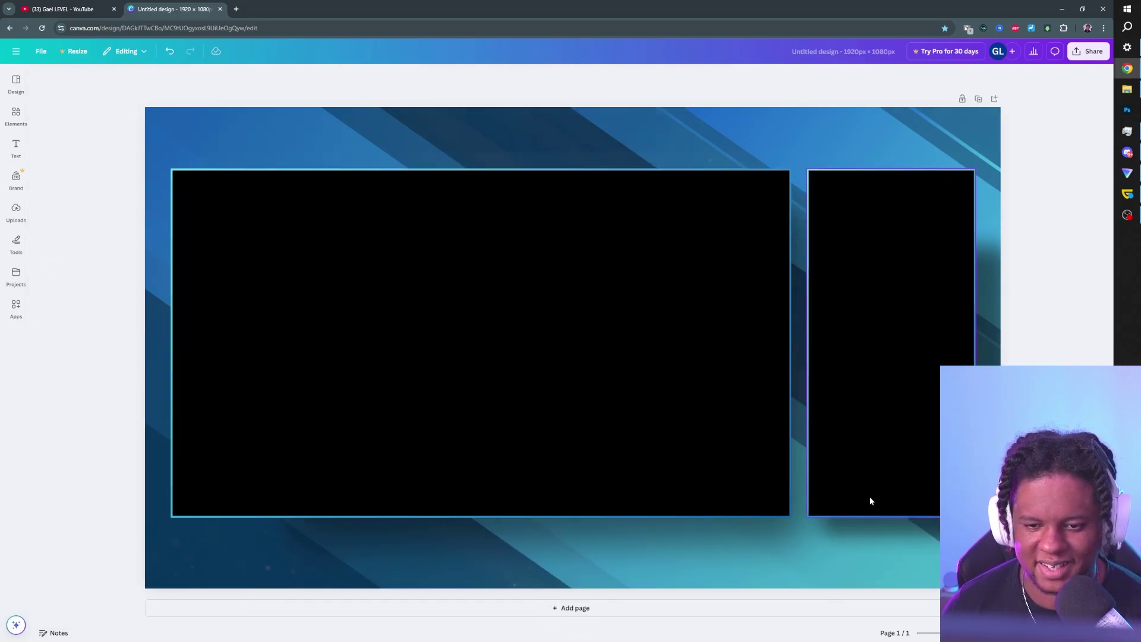
# Step: Set the side panel's transparency to 52
pyautogui.click(846, 190)
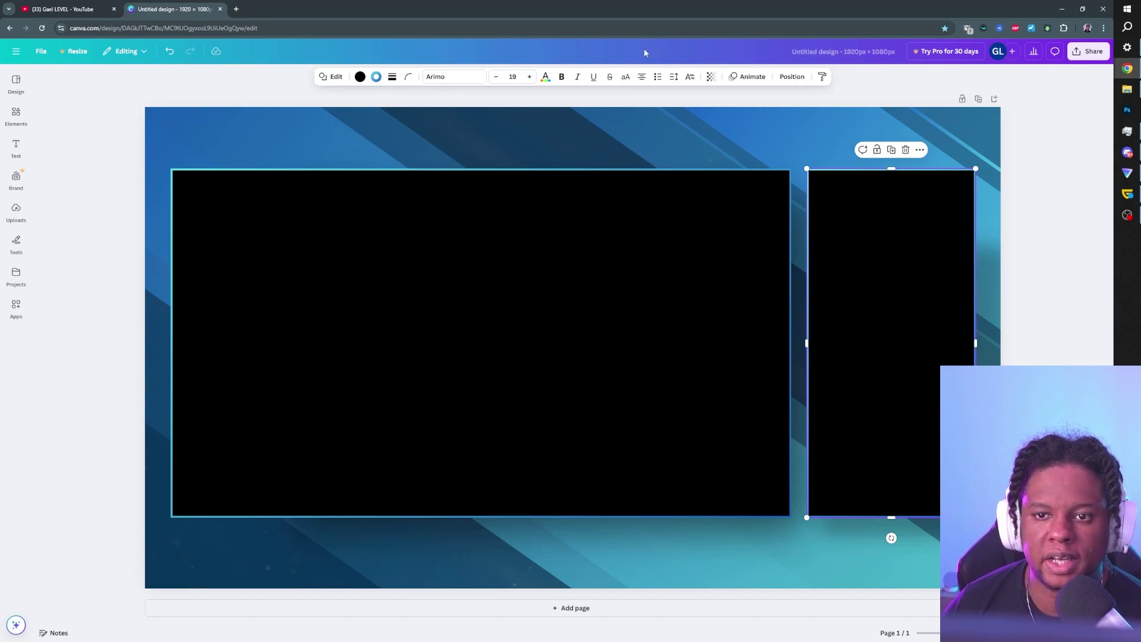
pyautogui.click(359, 77)
pyautogui.click(710, 77)
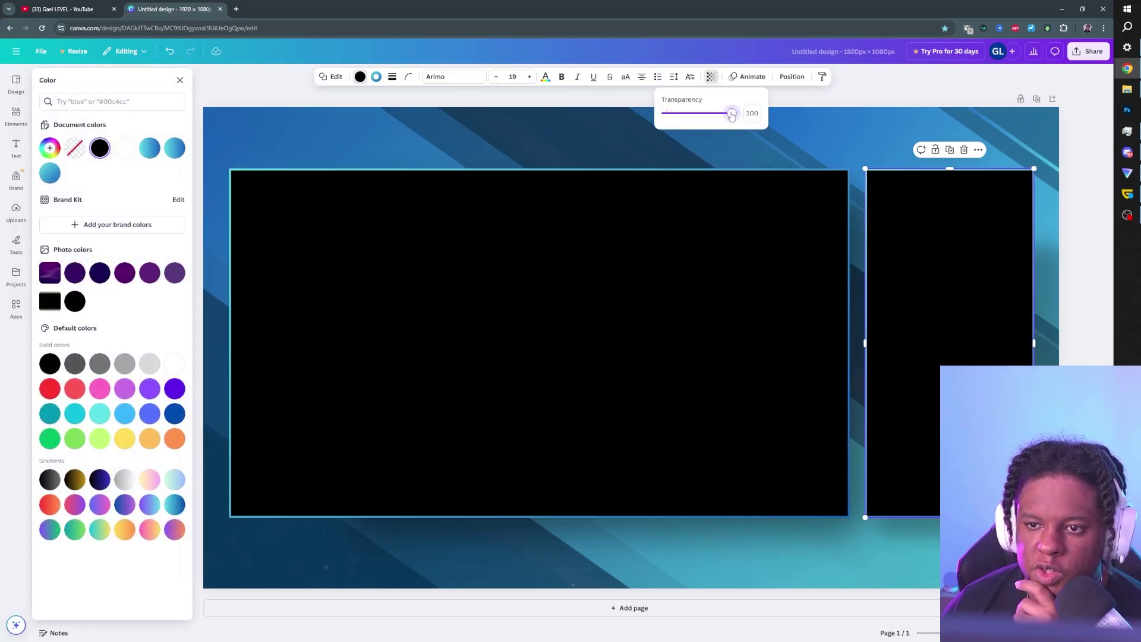
pyautogui.moveTo(731, 115); pyautogui.dragTo(702, 127)
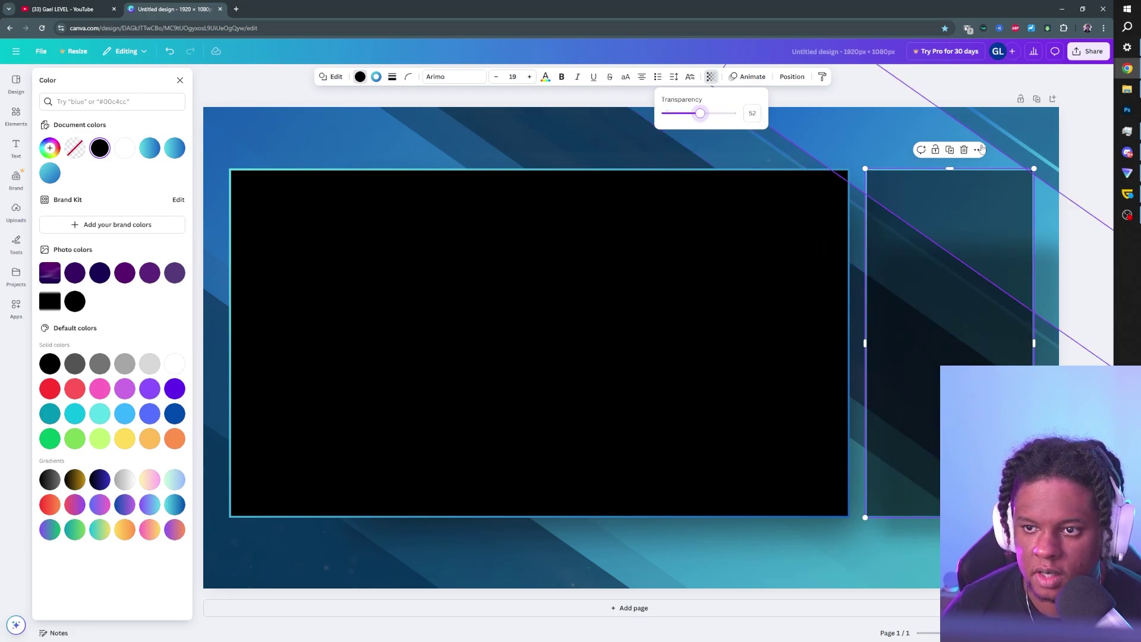
# Step: Duplicate the side panel exactly in place, remove the copy's fill and make its gradient border more opaque
pyautogui.click(949, 149)
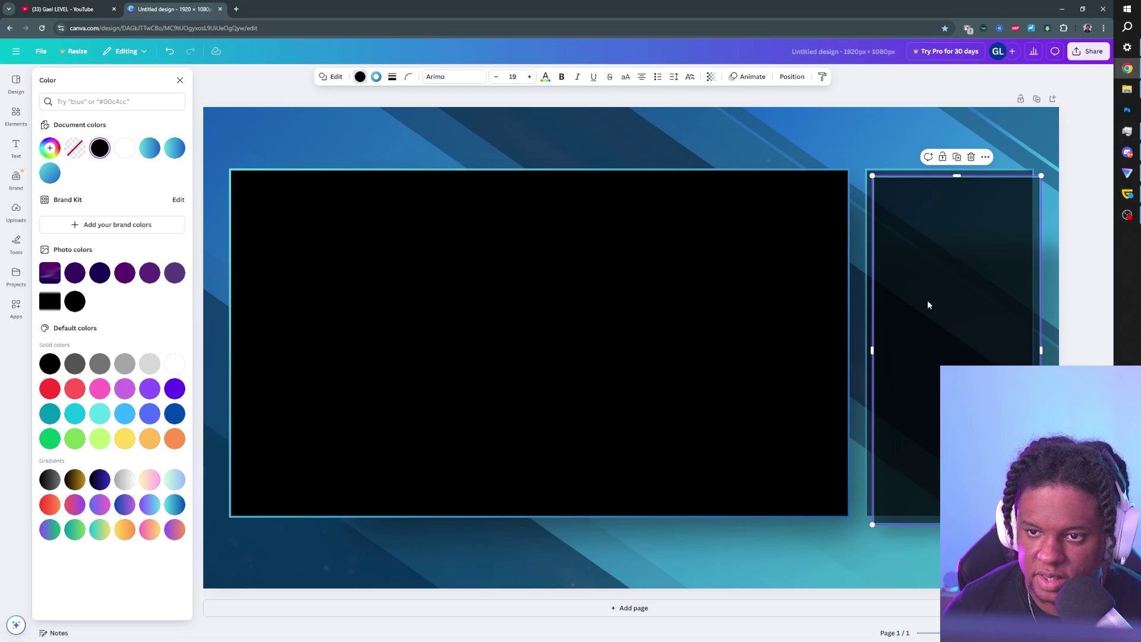
pyautogui.moveTo(927, 299); pyautogui.dragTo(924, 297)
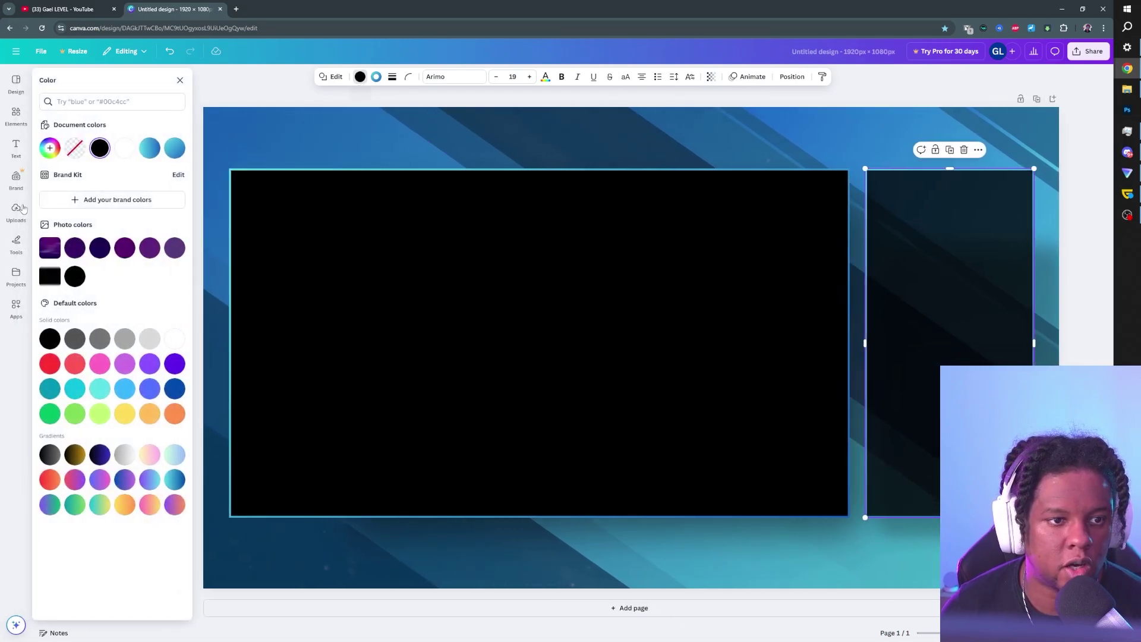
pyautogui.click(75, 153)
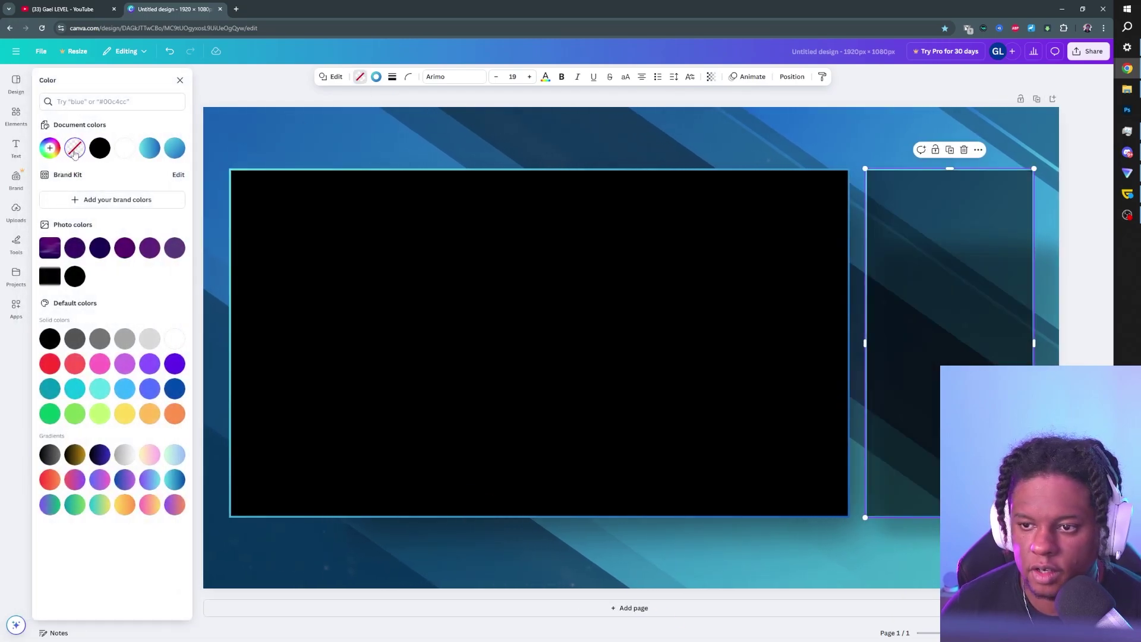
pyautogui.click(711, 78)
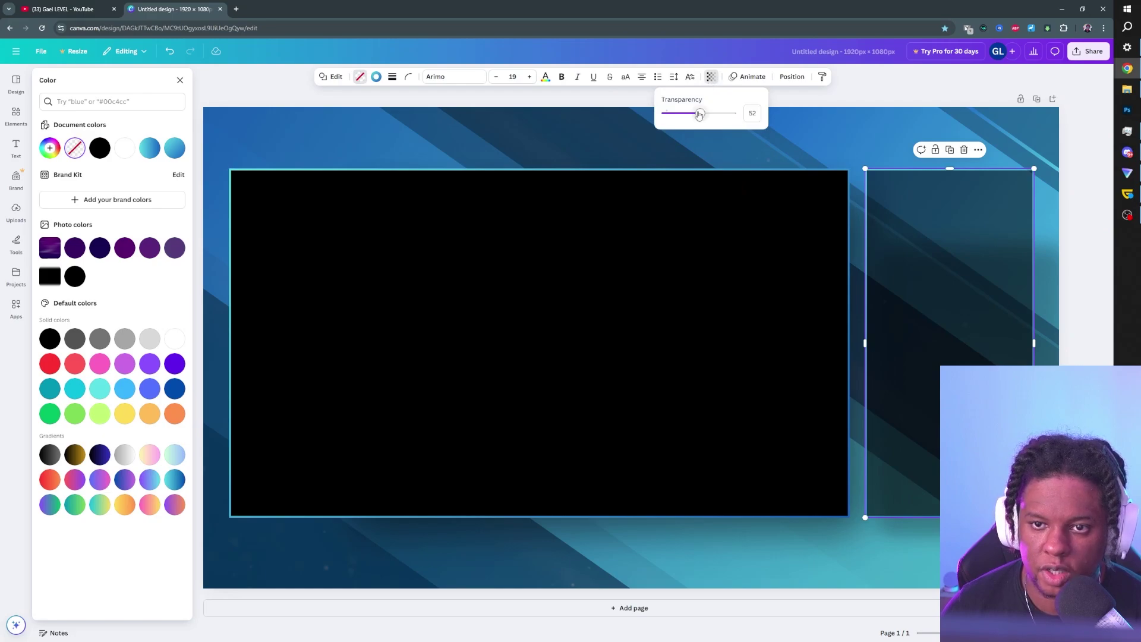
pyautogui.click(1071, 171)
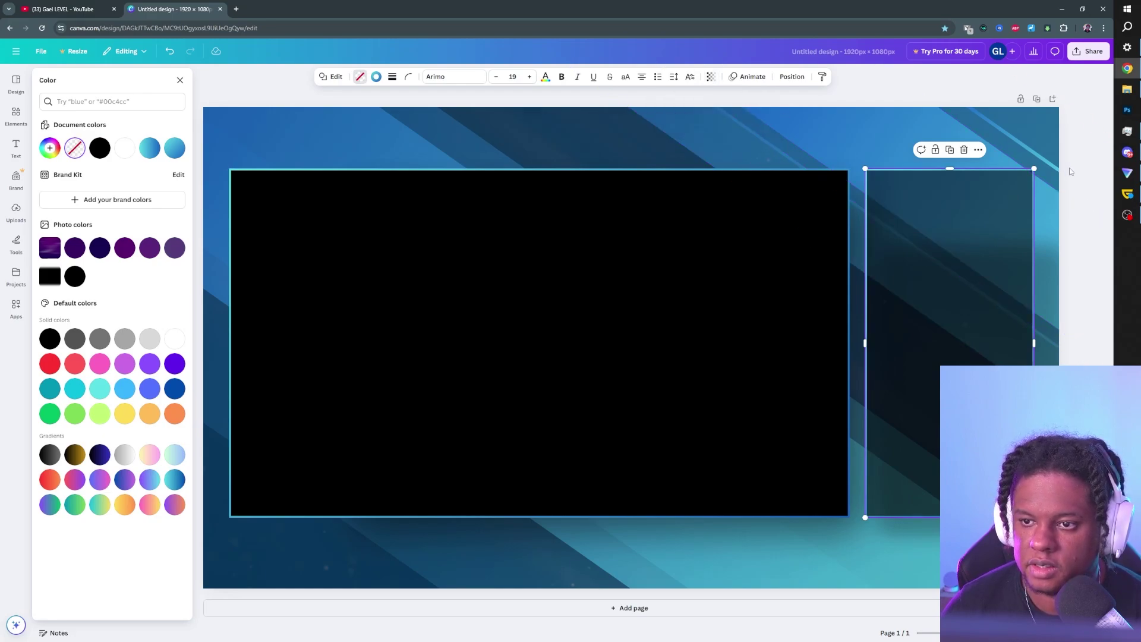
pyautogui.click(249, 89)
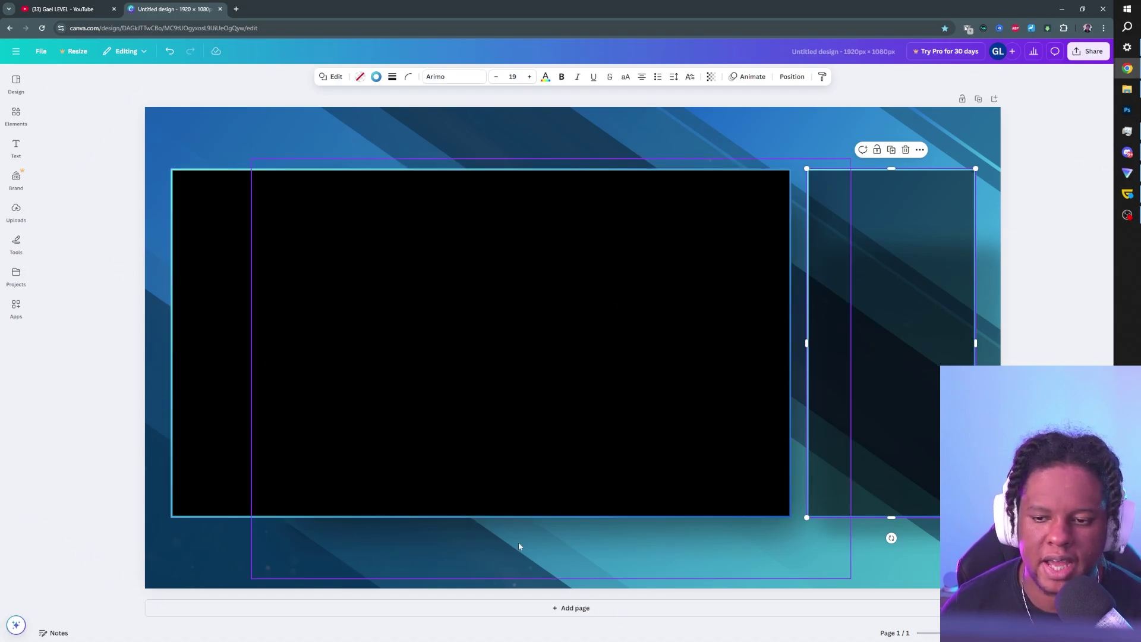
pyautogui.click(90, 232)
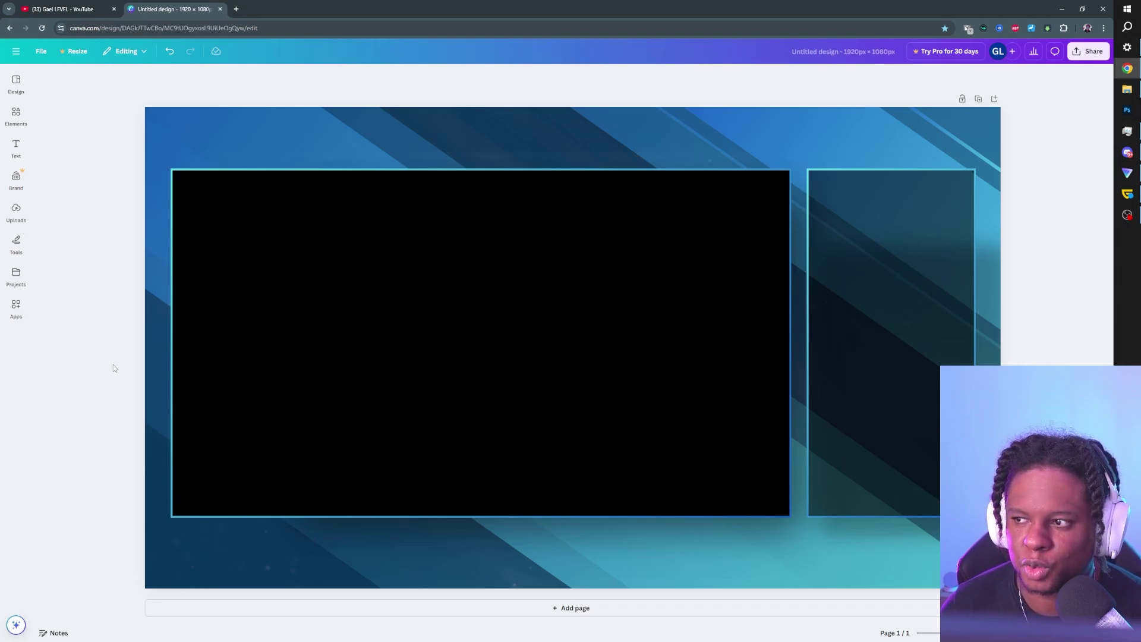
# Step: Search the element graphics for "scifi" and add the black rectangular tech frame to the page
pyautogui.click(8, 146)
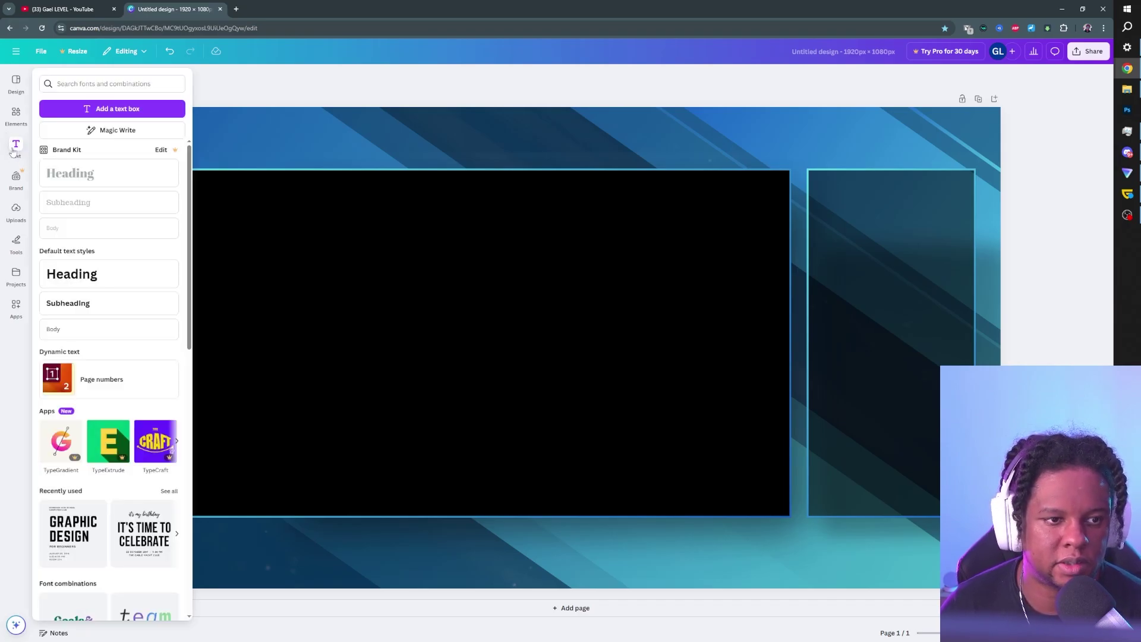
pyautogui.click(16, 116)
pyautogui.click(58, 80)
pyautogui.write('scifi')
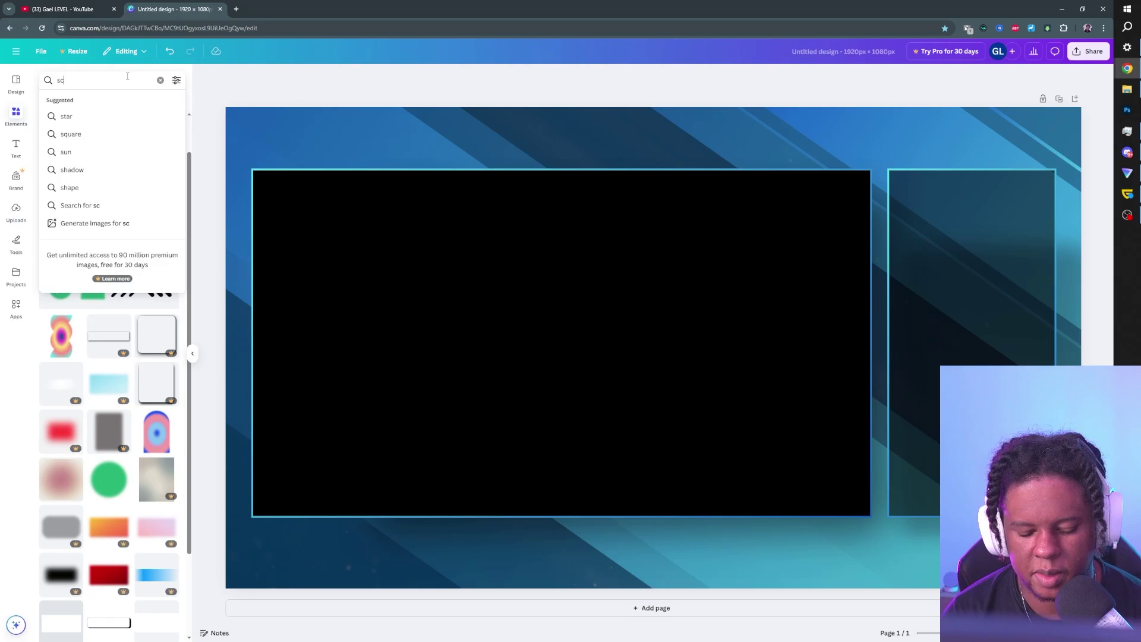
pyautogui.press('Return')
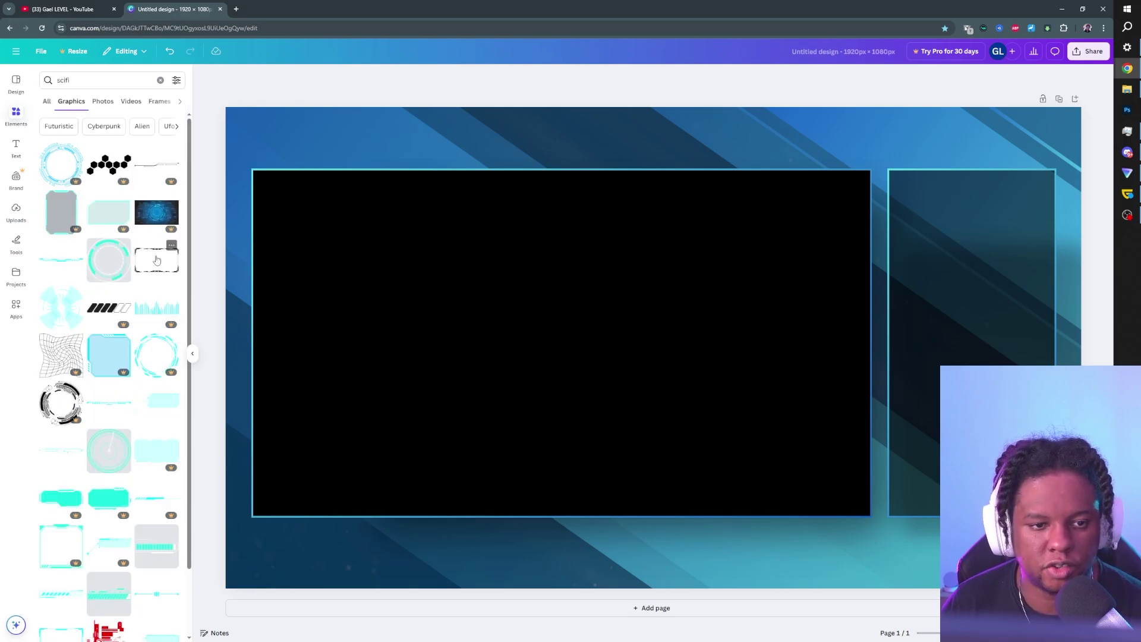
pyautogui.click(156, 260)
# Step: Move the tech frame over the large frame's upper-left area and crop it to its upper-left corner piece
pyautogui.moveTo(629, 341); pyautogui.dragTo(385, 219)
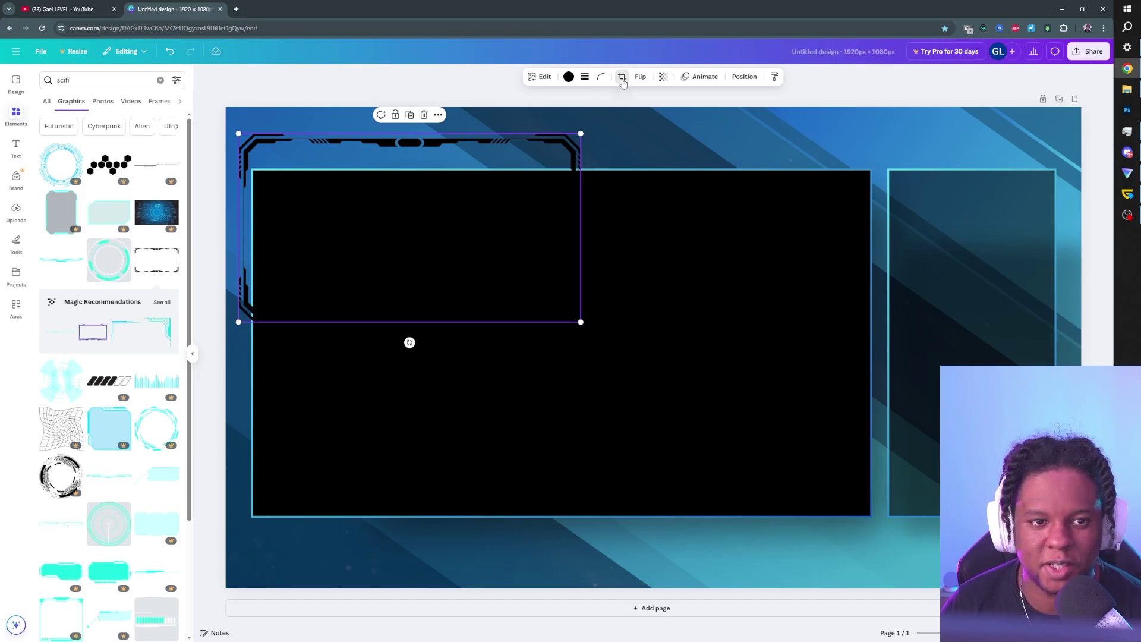
pyautogui.click(621, 76)
pyautogui.moveTo(580, 321); pyautogui.dragTo(304, 190)
# Step: Recolor the corner piece to #5CDFE6, sampled from the large frame's cyan border
pyautogui.click(569, 76)
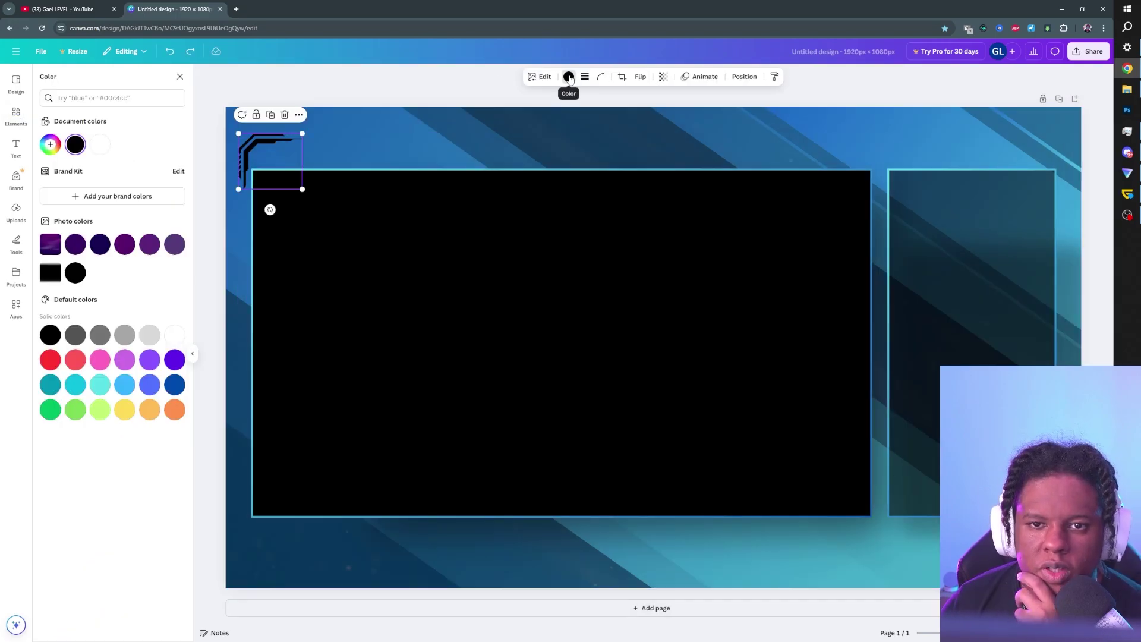
pyautogui.click(50, 148)
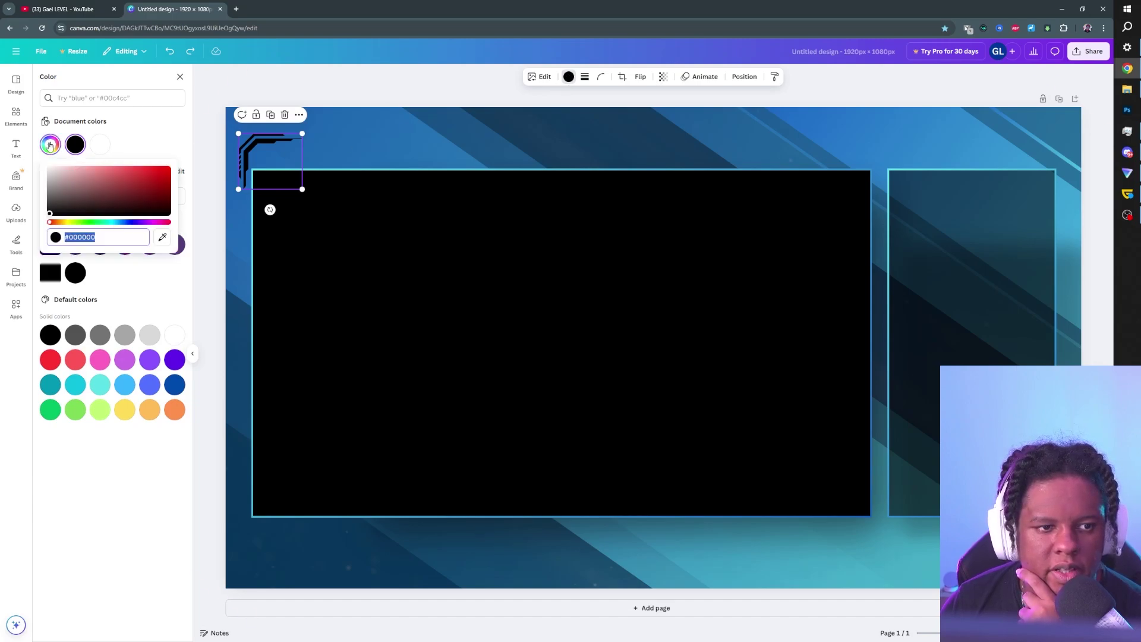
pyautogui.click(162, 237)
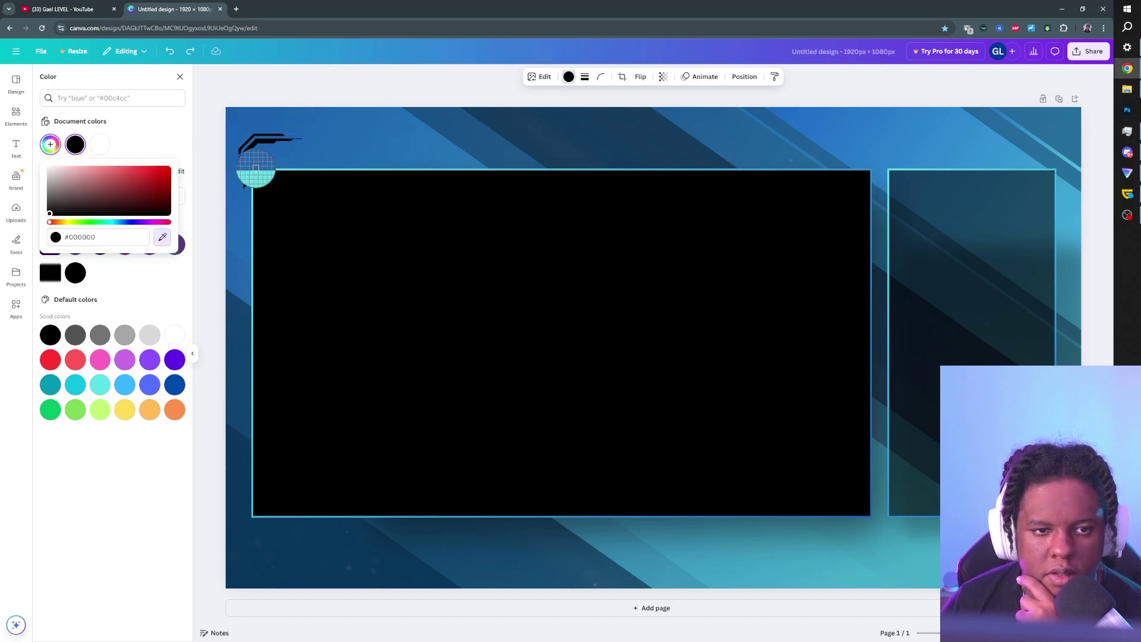
pyautogui.click(258, 172)
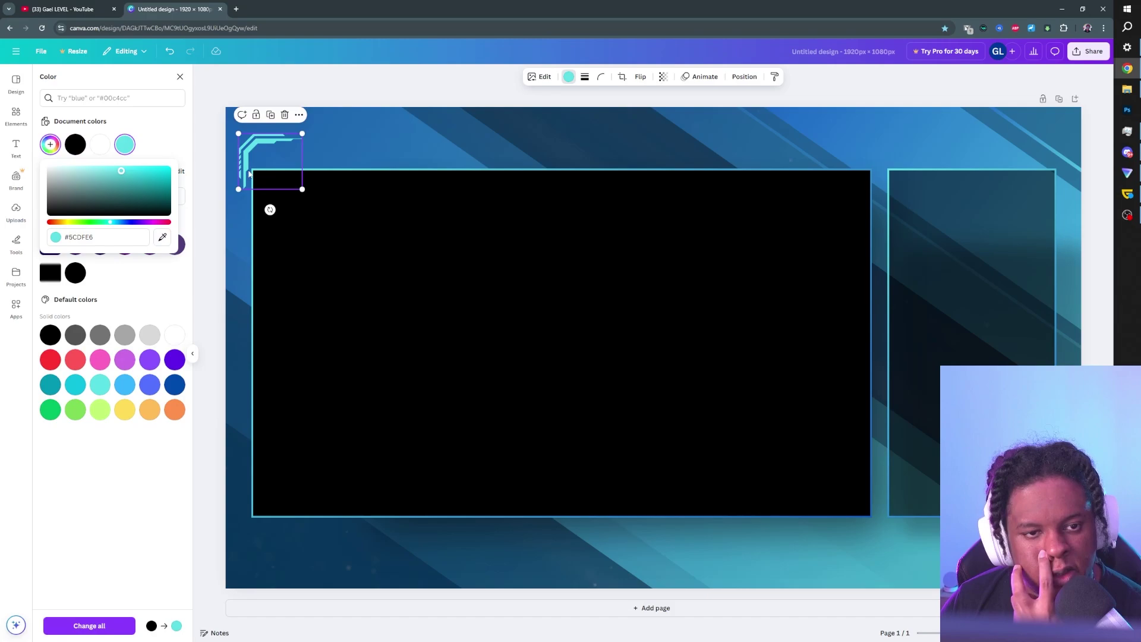
# Step: Shrink the cyan corner piece to fit the large frame's upper-left corner and duplicate it
pyautogui.moveTo(249, 147); pyautogui.dragTo(259, 180)
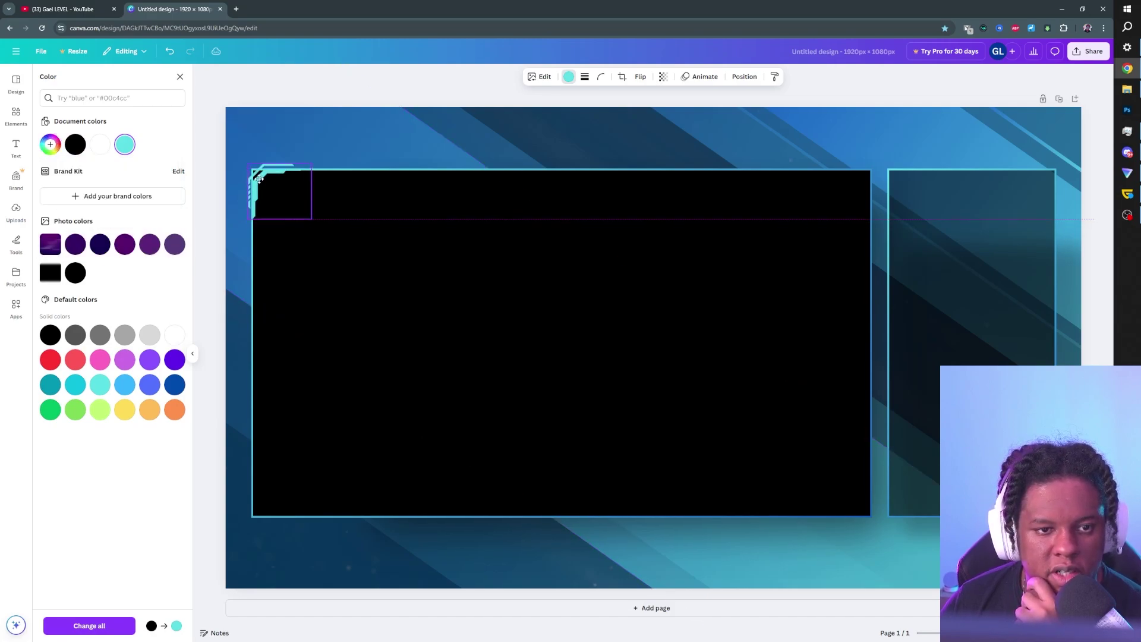
pyautogui.moveTo(312, 224); pyautogui.dragTo(278, 190)
pyautogui.click(266, 151)
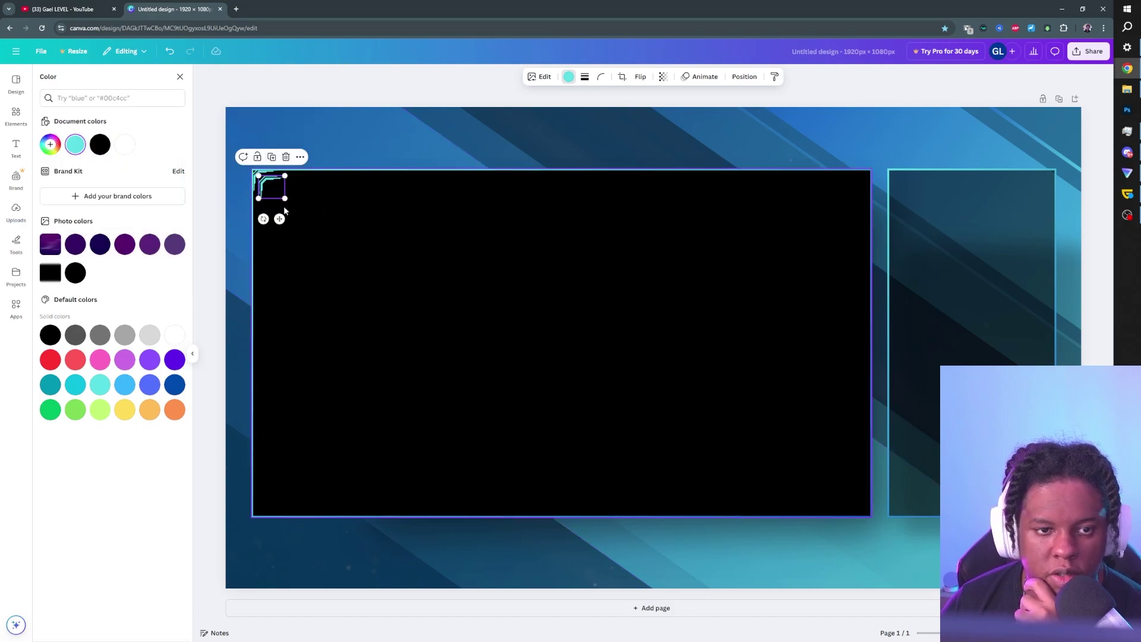
# Step: Place blue corner pieces at the large frame's lower-right corner and the side panel's lower-left corner, flipping the panel's piece horizontally
pyautogui.moveTo(583, 294); pyautogui.dragTo(551, 227)
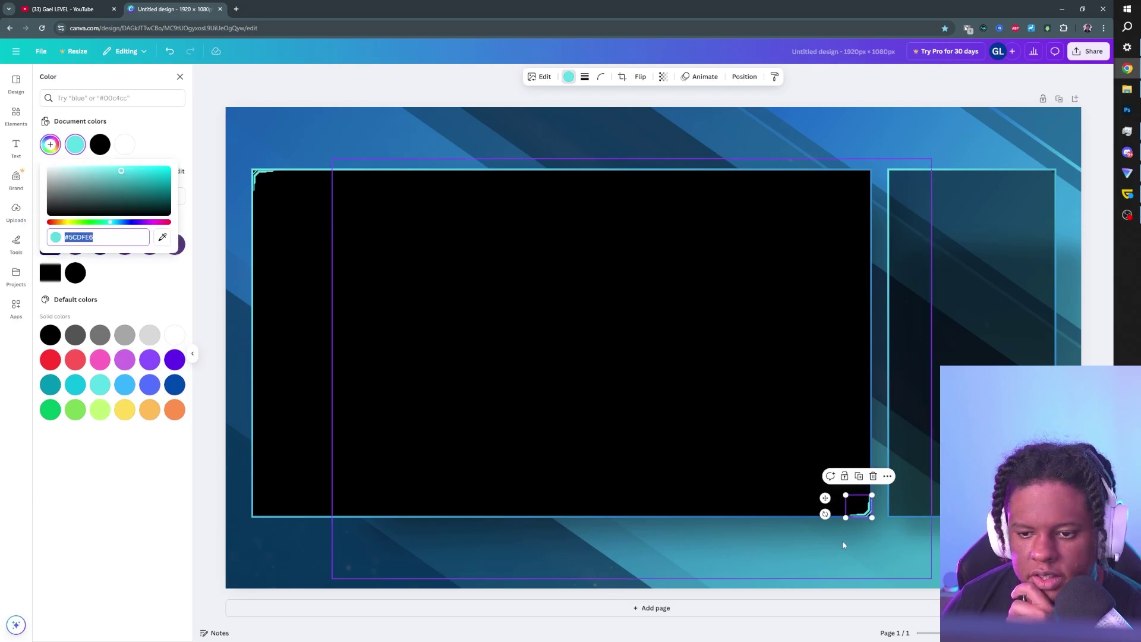
pyautogui.moveTo(843, 540); pyautogui.dragTo(915, 499)
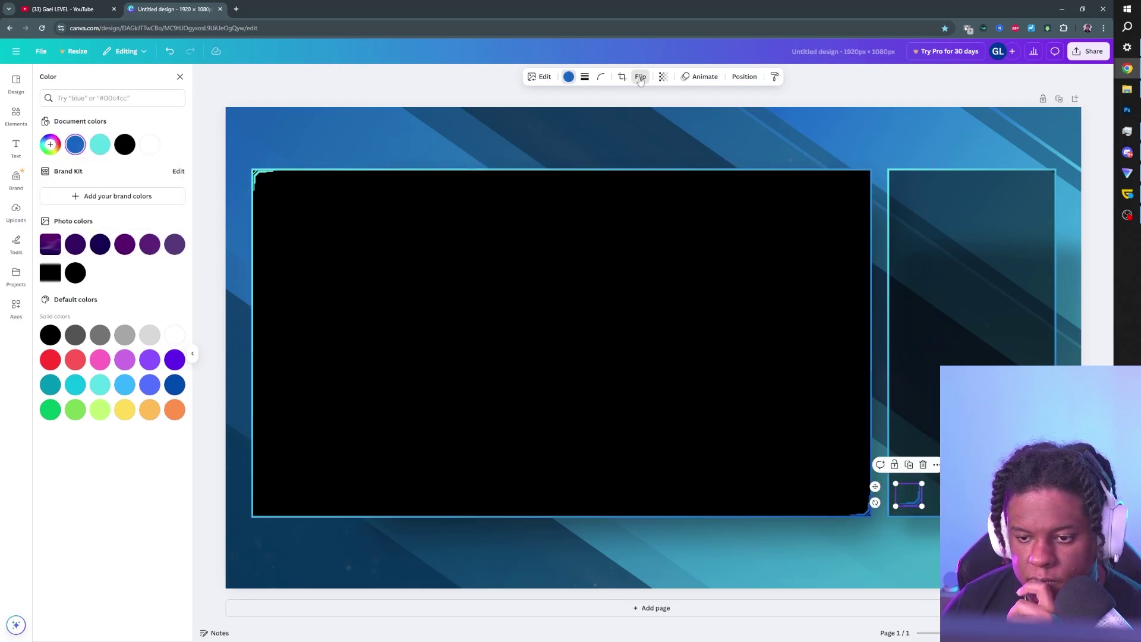
pyautogui.click(640, 76)
pyautogui.click(644, 97)
# Step: Add the cyan circuit-line graphic and place small copies on the large frame's lower-left edge and near the side panel's top
pyautogui.click(16, 114)
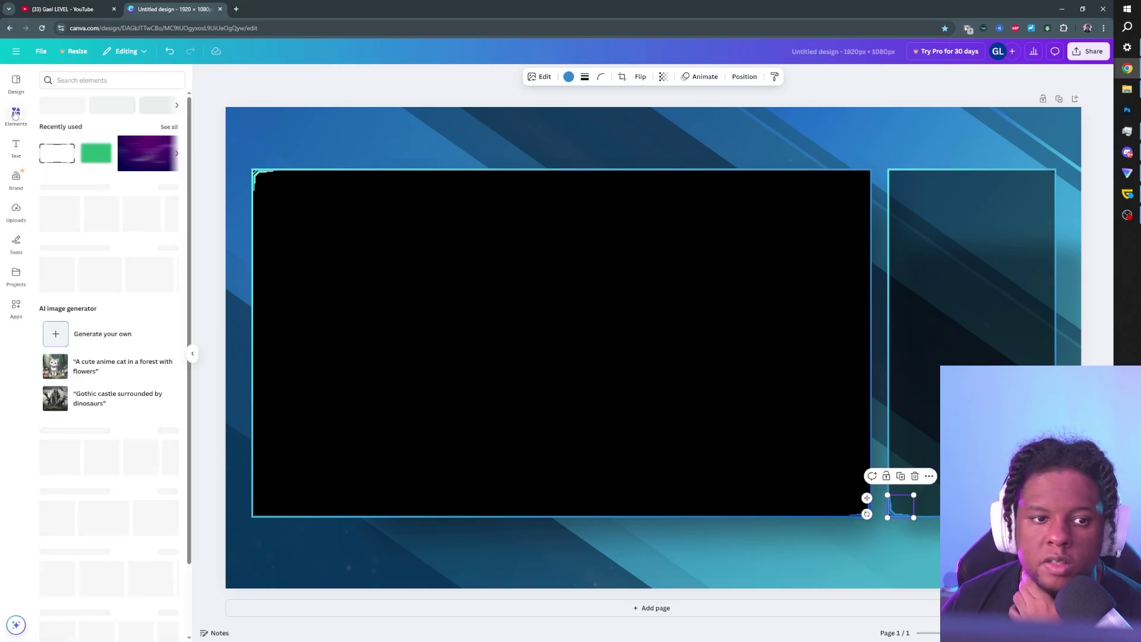
pyautogui.click(52, 268)
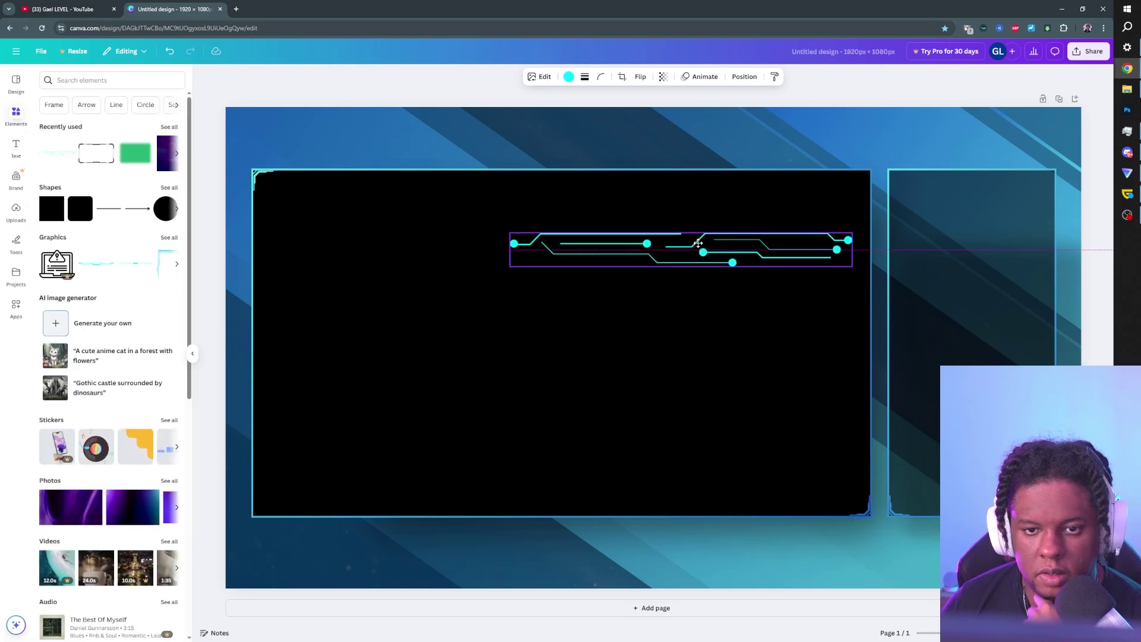
pyautogui.moveTo(683, 246); pyautogui.dragTo(463, 486)
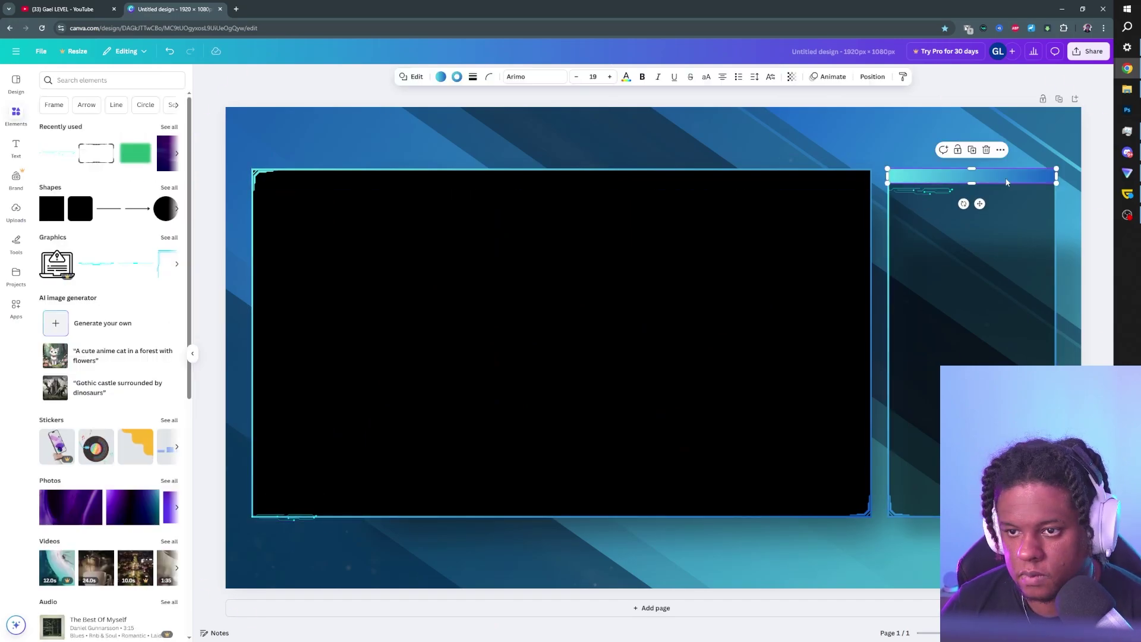
# Step: Add accents along the large frame's top and bottom edges and circuit corner pieces near the page's left corners, coloring the upper one #183E5F
pyautogui.click(476, 76)
pyautogui.click(639, 76)
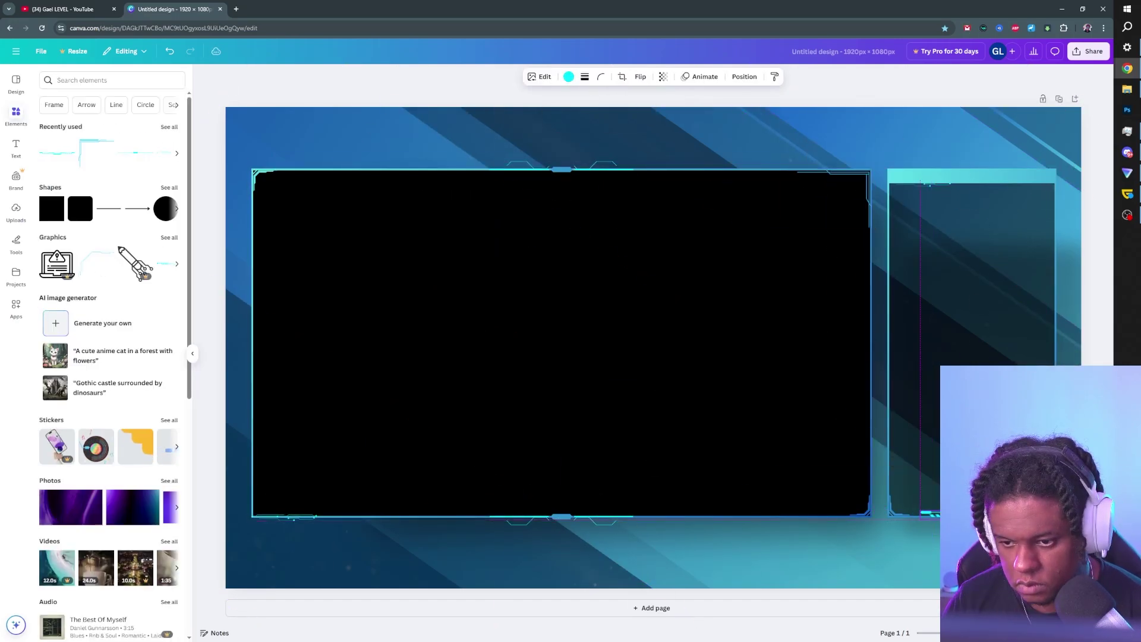
pyautogui.click(567, 77)
pyautogui.click(430, 401)
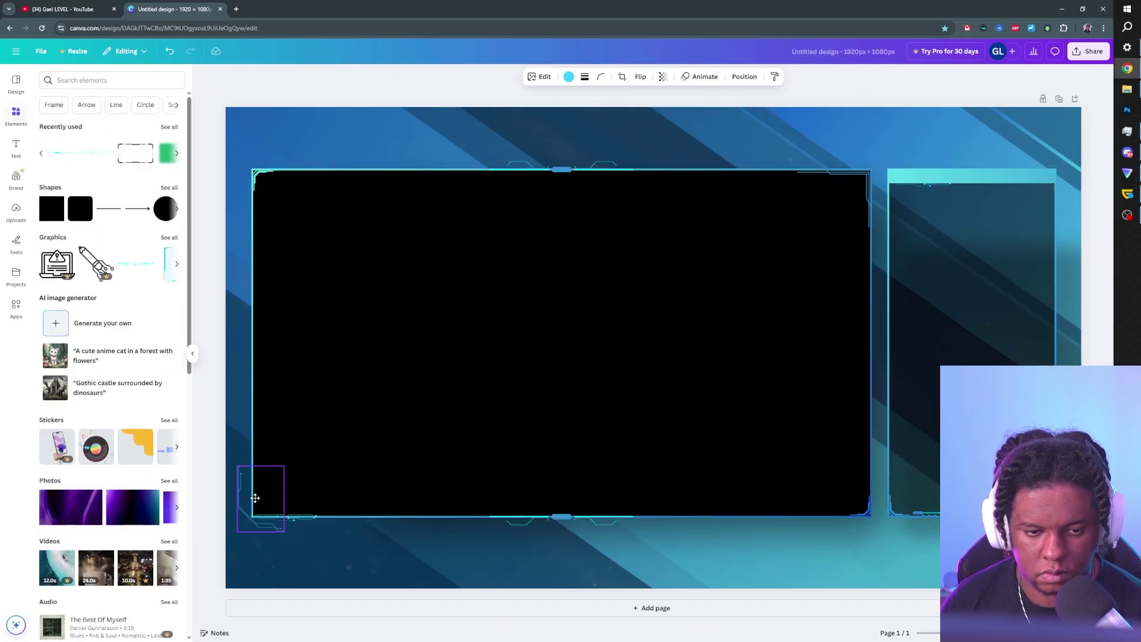
pyautogui.click(568, 76)
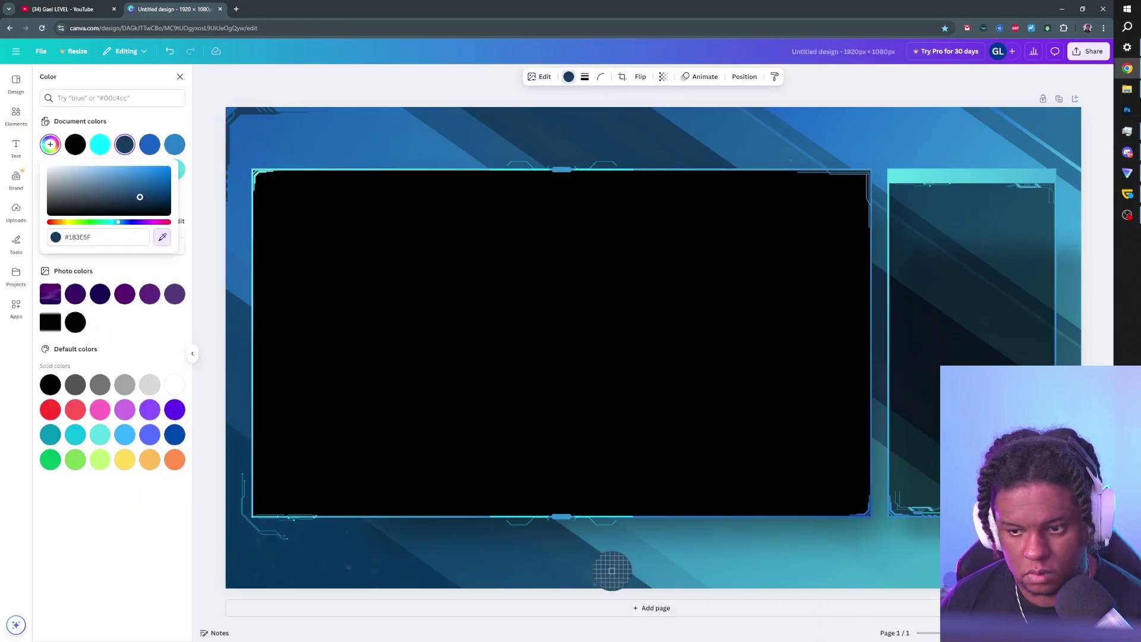
# Step: Place rotated black gradient graphics diagonally across the background, layer them behind the black frame and adjust their transparency
pyautogui.moveTo(834, 113); pyautogui.dragTo(558, 333)
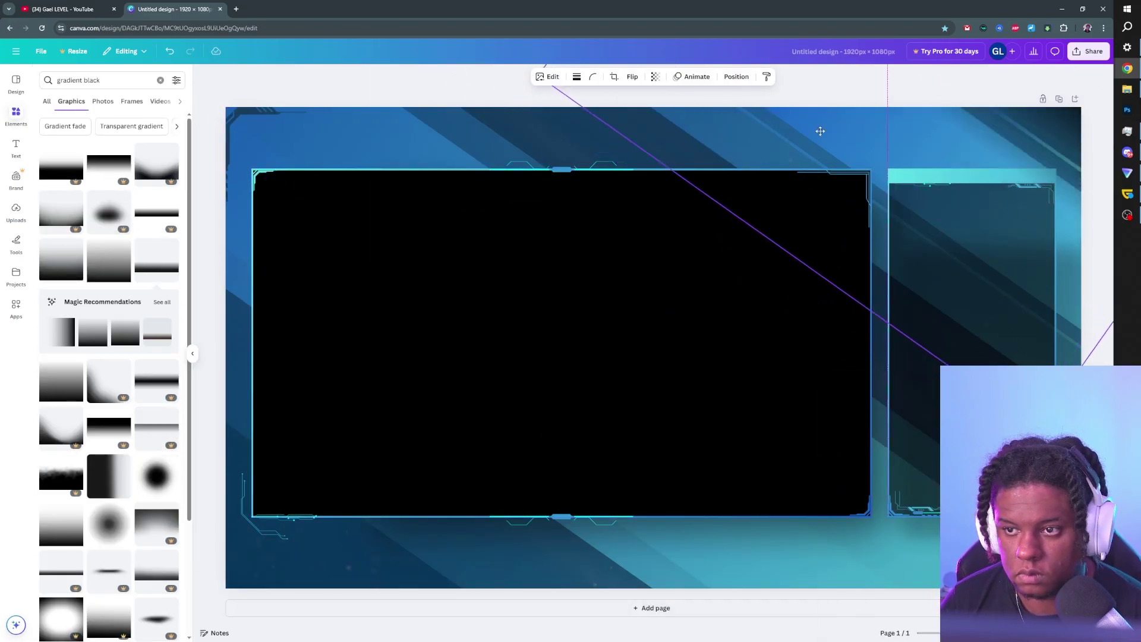
pyautogui.click(735, 77)
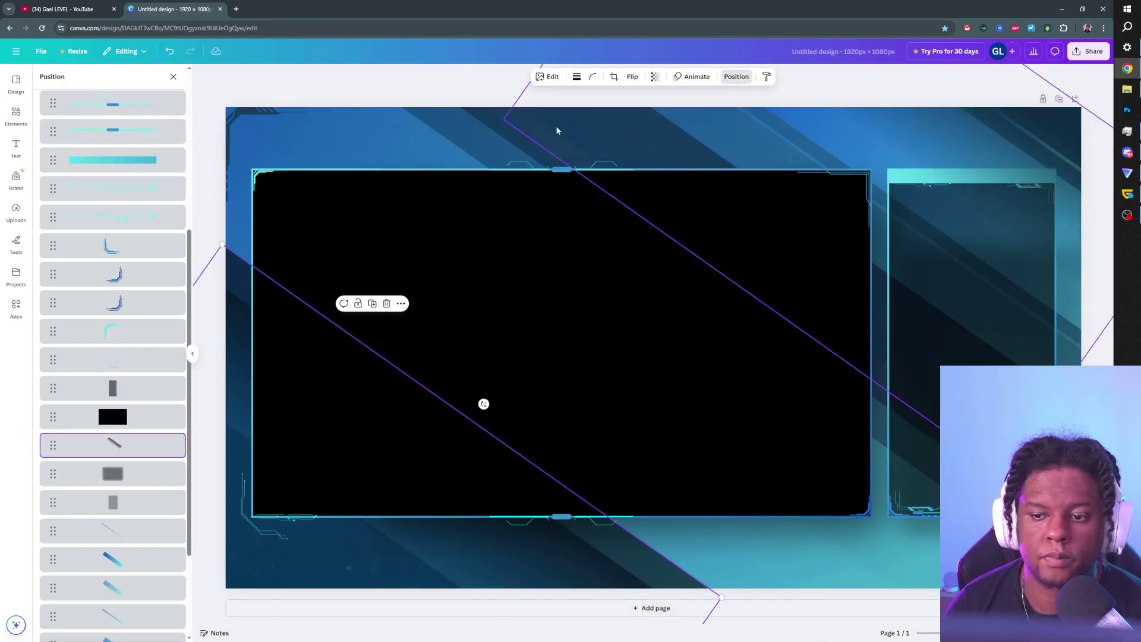
pyautogui.moveTo(112, 446); pyautogui.dragTo(112, 156)
pyautogui.moveTo(713, 238); pyautogui.dragTo(685, 131)
pyautogui.click(655, 76)
pyautogui.moveTo(678, 115); pyautogui.dragTo(610, 114)
pyautogui.hotkey('ctrl', 'd')
pyautogui.moveTo(622, 110); pyautogui.dragTo(345, 469)
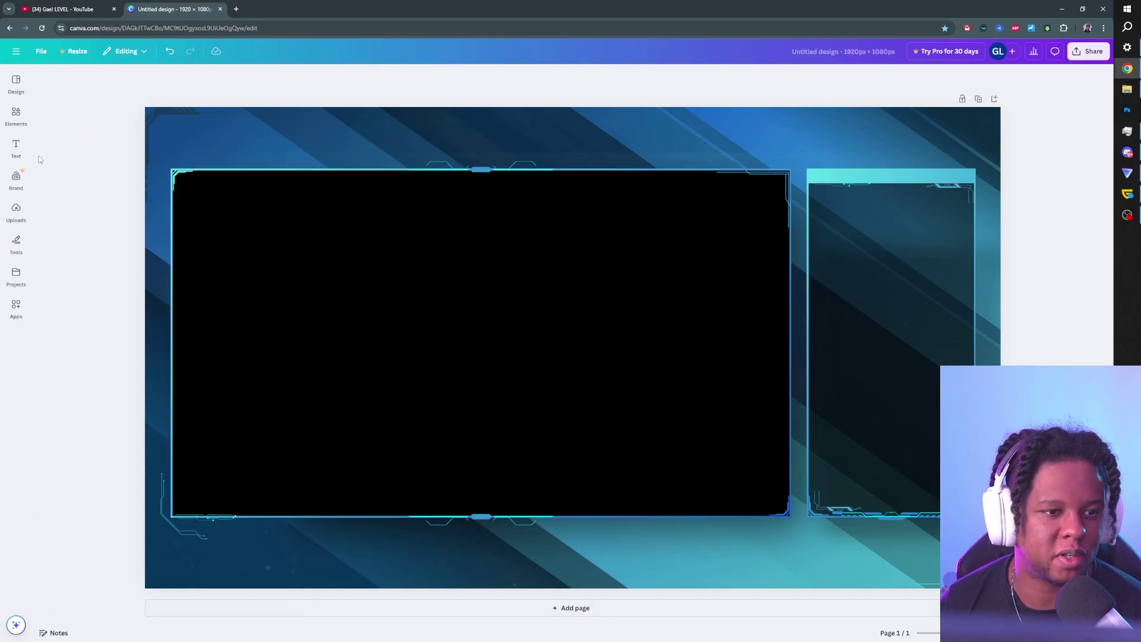
pyautogui.hotkey('ctrl', 'z')
pyautogui.hotkey('ctrl', 'z')
pyautogui.hotkey('ctrl', 'z')
pyautogui.hotkey('ctrl', 'z')
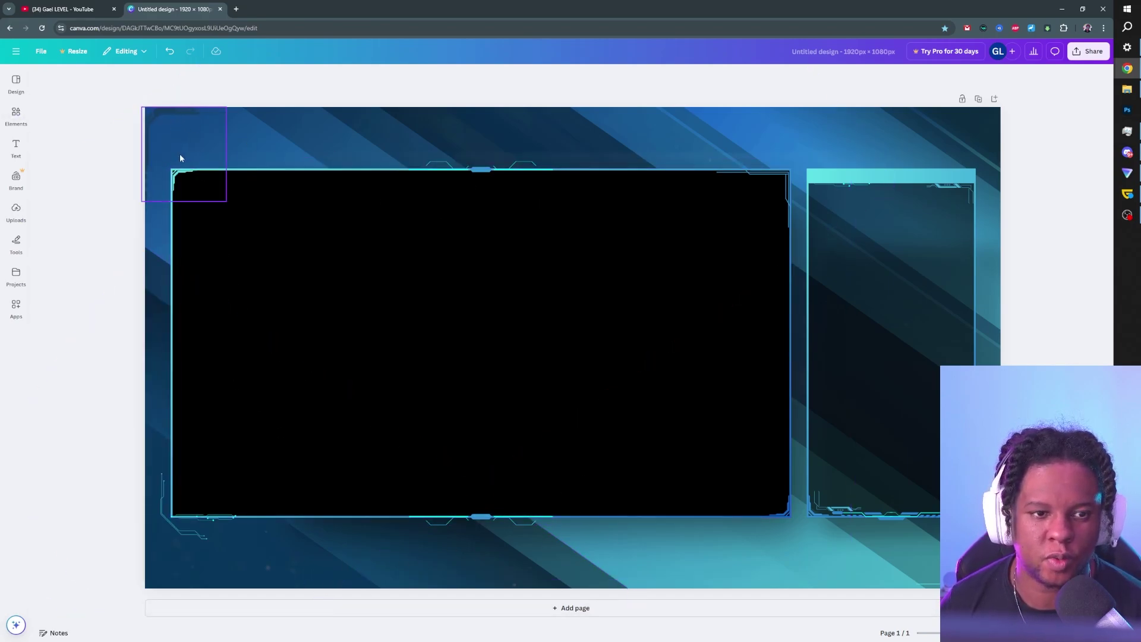
pyautogui.hotkey('ctrl', 'z')
pyautogui.hotkey('ctrl', 'z')
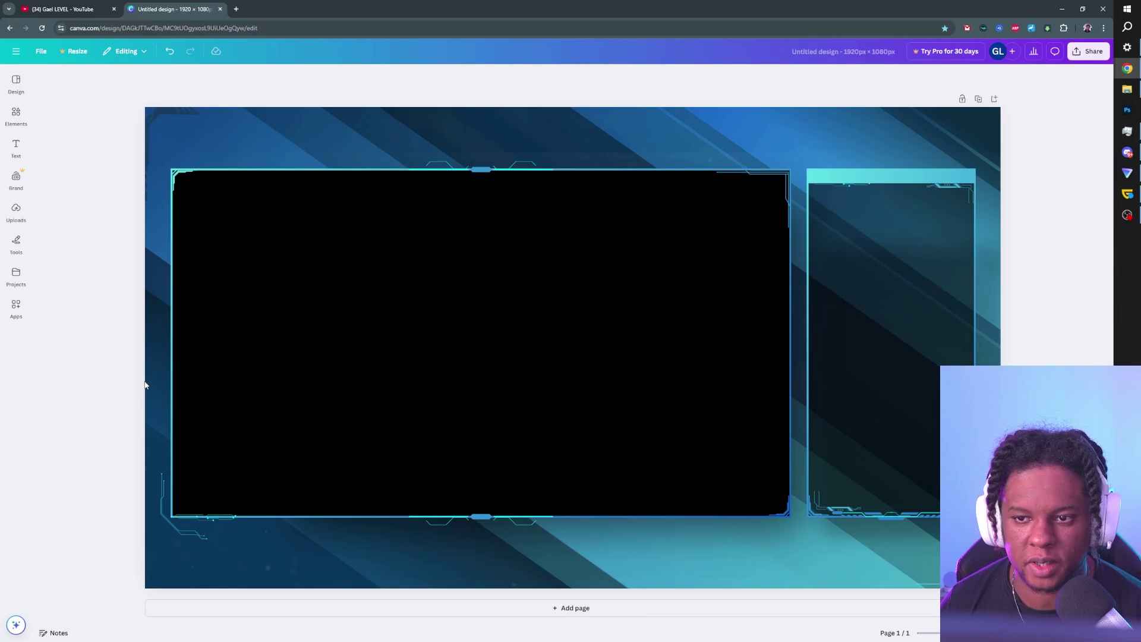
# Step: Place three evenly spaced translucent dark-blue bars with gradient borders in a row below the large frame
pyautogui.click(93, 337)
pyautogui.hotkey('ctrl', 'd')
pyautogui.keyDown('shift'); pyautogui.click(326, 552); pyautogui.keyUp('shift')
pyautogui.moveTo(556, 553); pyautogui.dragTo(522, 558)
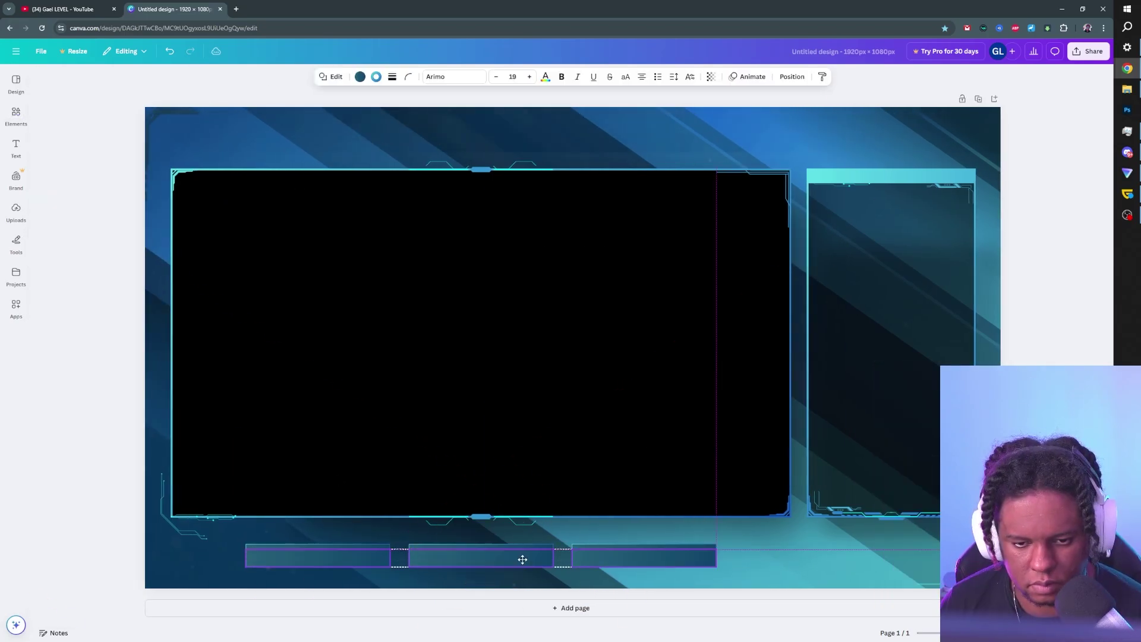
# Step: Search the graphics for "shadow" and place a soft shadow beneath each of the three bars
pyautogui.click(16, 116)
pyautogui.click(101, 84)
pyautogui.write('blurry rectangle')
pyautogui.scroll(-5, 111, 291)
pyautogui.hotkey('ctrl', 'z')
pyautogui.hotkey('ctrl', 'z')
pyautogui.hotkey('ctrl', 'z')
pyautogui.hotkey('ctrl', 'z')
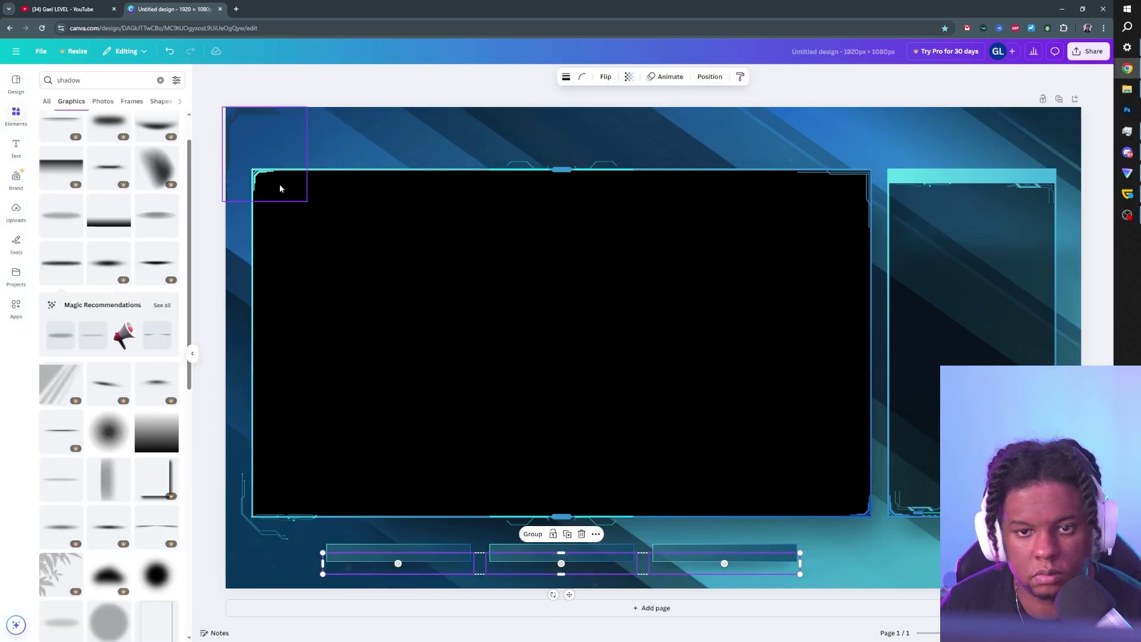
# Step: Place cyan heart, dollar-sign and crown icons in the three bars and add circuit accents to the large frame's left and right edges
pyautogui.hotkey('ctrl', 'z')
pyautogui.hotkey('ctrl', 'z')
pyautogui.hotkey('ctrl', 'z')
pyautogui.hotkey('ctrl', 'z')
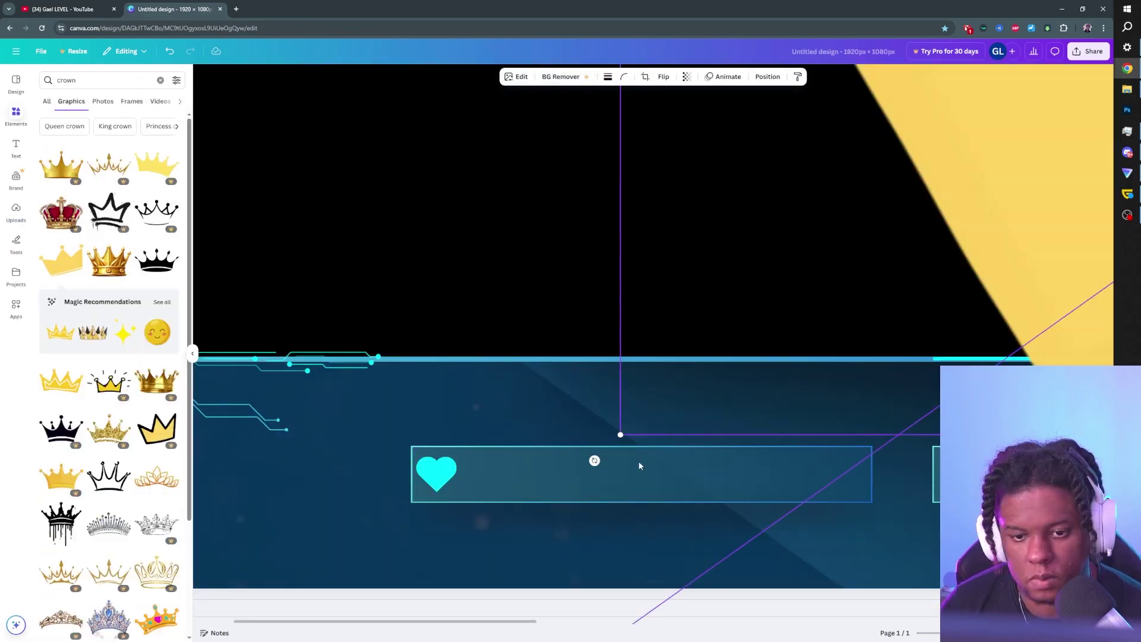
pyautogui.hotkey('ctrl', 'z')
pyautogui.hotkey('ctrl', 'z')
pyautogui.hotkey('ctrl', 'z')
pyautogui.hotkey('ctrl', 'z')
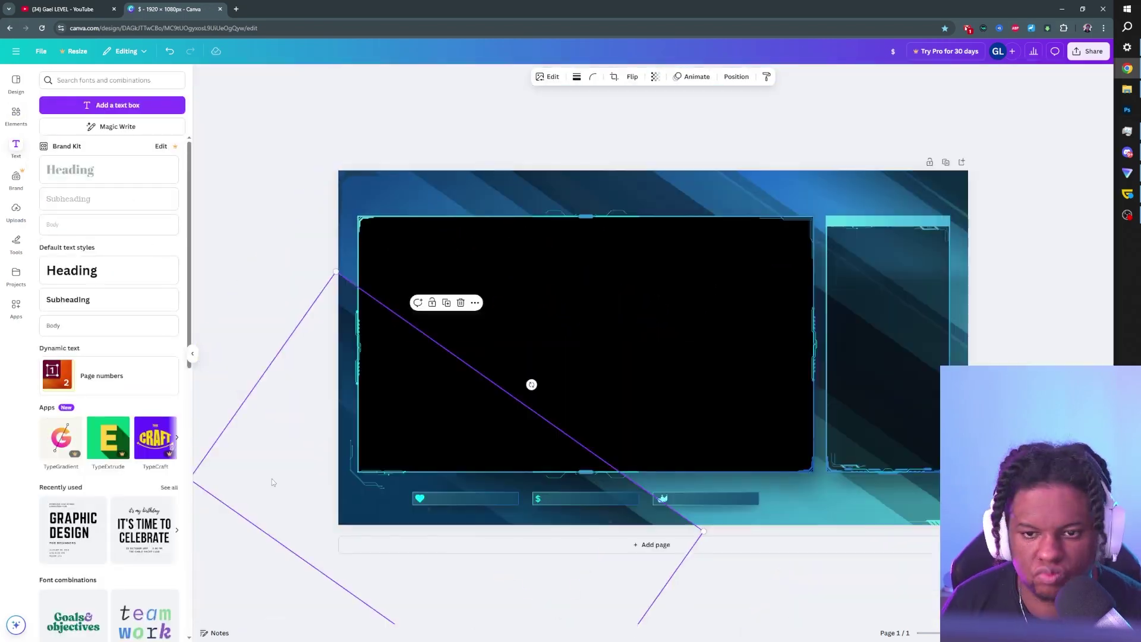
# Step: Add a cyan "INTERMISSION" title above the large frame in Racing Sans One at size 68.9
pyautogui.hotkey('ctrl', 'z')
pyautogui.hotkey('ctrl', 'z')
pyautogui.hotkey('ctrl', 'z')
pyautogui.hotkey('ctrl', 'z')
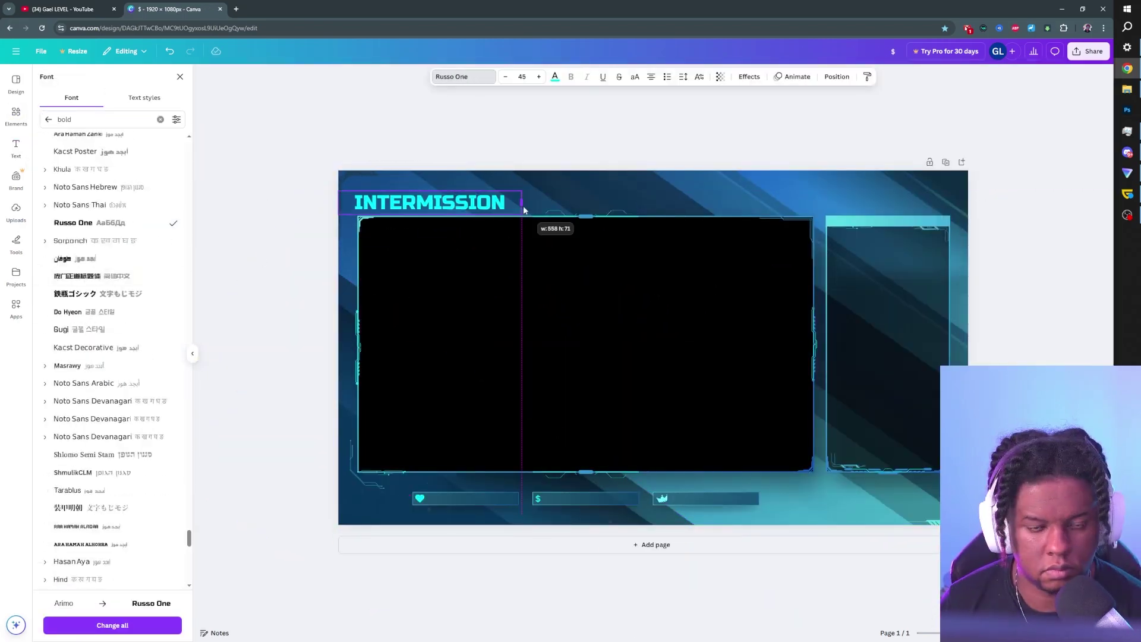
pyautogui.hotkey('ctrl', 'z')
pyautogui.hotkey('ctrl', 'z')
pyautogui.hotkey('ctrl', 'z')
pyautogui.hotkey('ctrl', 'z')
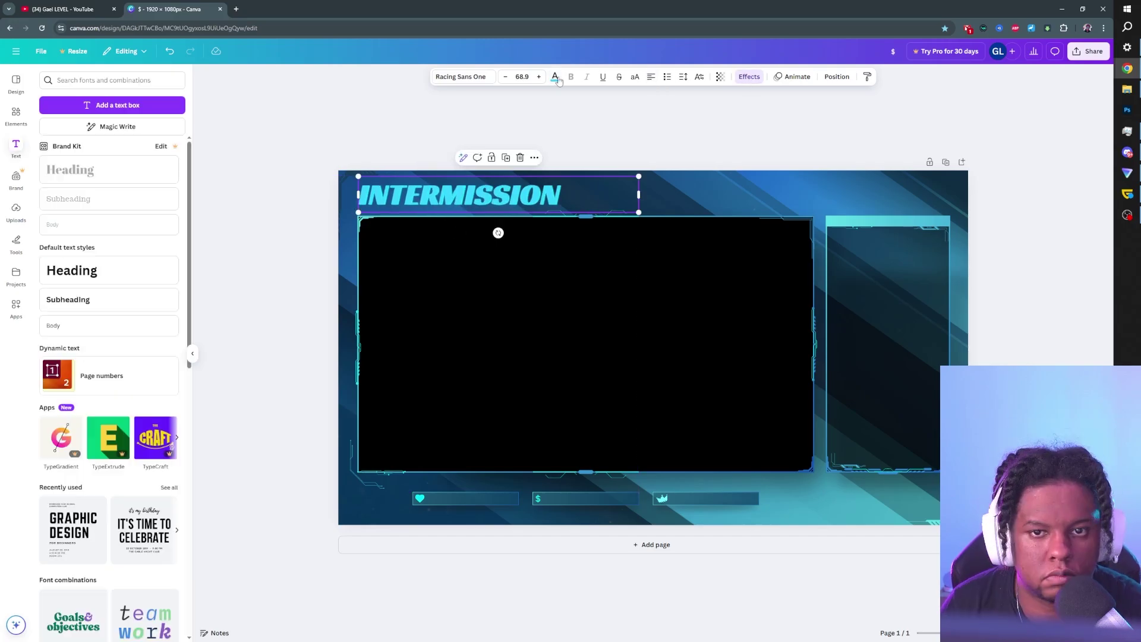
# Step: Add the text "Make sure to follow" under the title in white Racing Sans One, size 19, with transparency 28
pyautogui.click(16, 116)
pyautogui.click(104, 80)
pyautogui.write('Make sure to follow')
pyautogui.moveTo(652, 347); pyautogui.dragTo(390, 208)
pyautogui.click(634, 79)
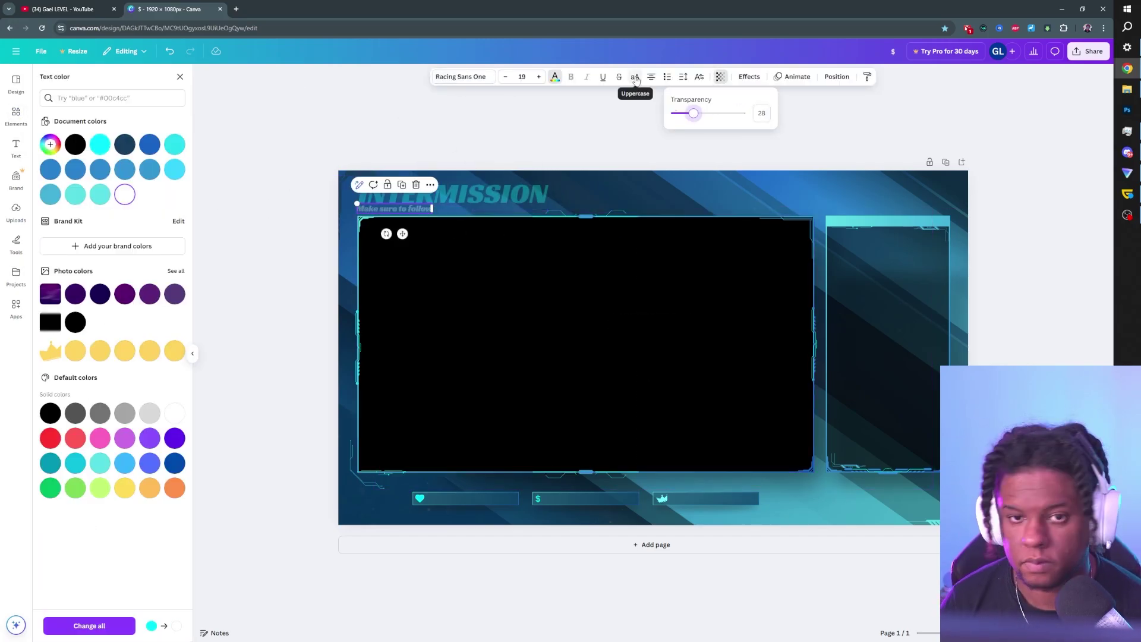
pyautogui.write('socials')
pyautogui.press('Return')
pyautogui.scroll(-5, 108, 297)
pyautogui.hotkey('ctrl', 'y')
pyautogui.hotkey('ctrl', 'y')
pyautogui.hotkey('ctrl', 'y')
pyautogui.hotkey('ctrl', 'y')
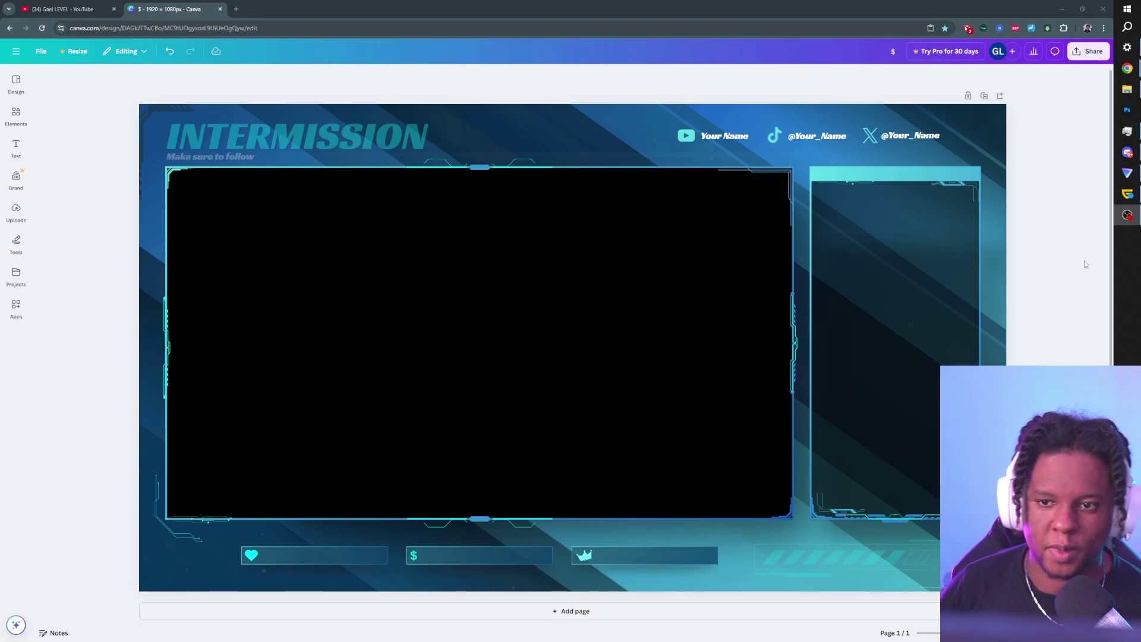
# Step: Review the stacking order of the design's elements, from the accents down to the background stripes
pyautogui.hotkey('alt', '1')
pyautogui.scroll(-10, 89, 386)
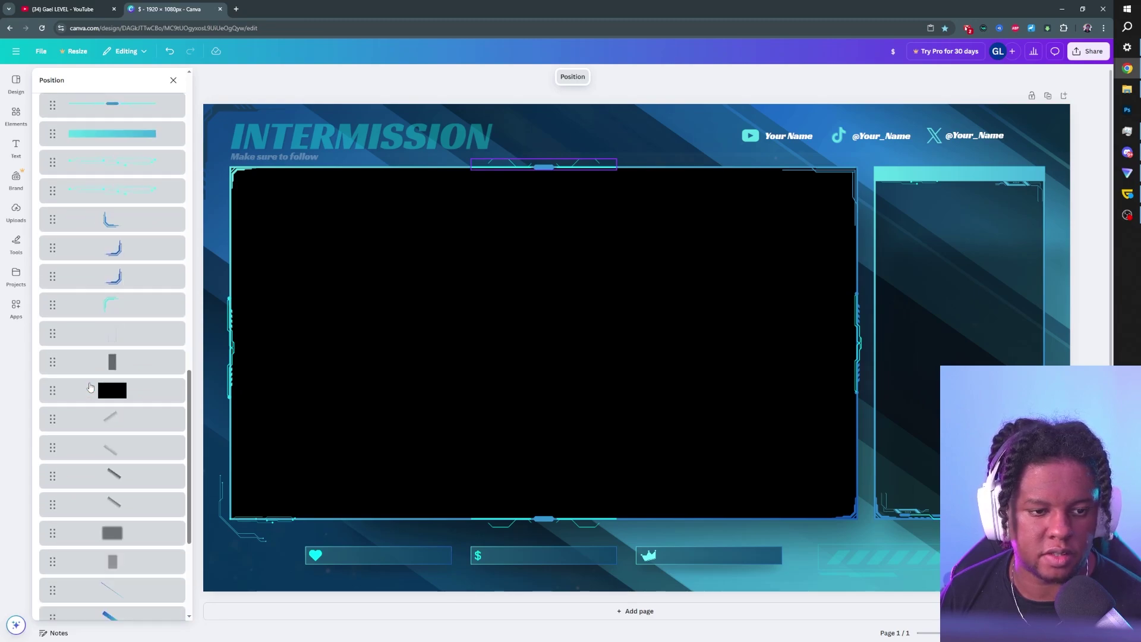
pyautogui.scroll(-4, 90, 386)
pyautogui.click(116, 194)
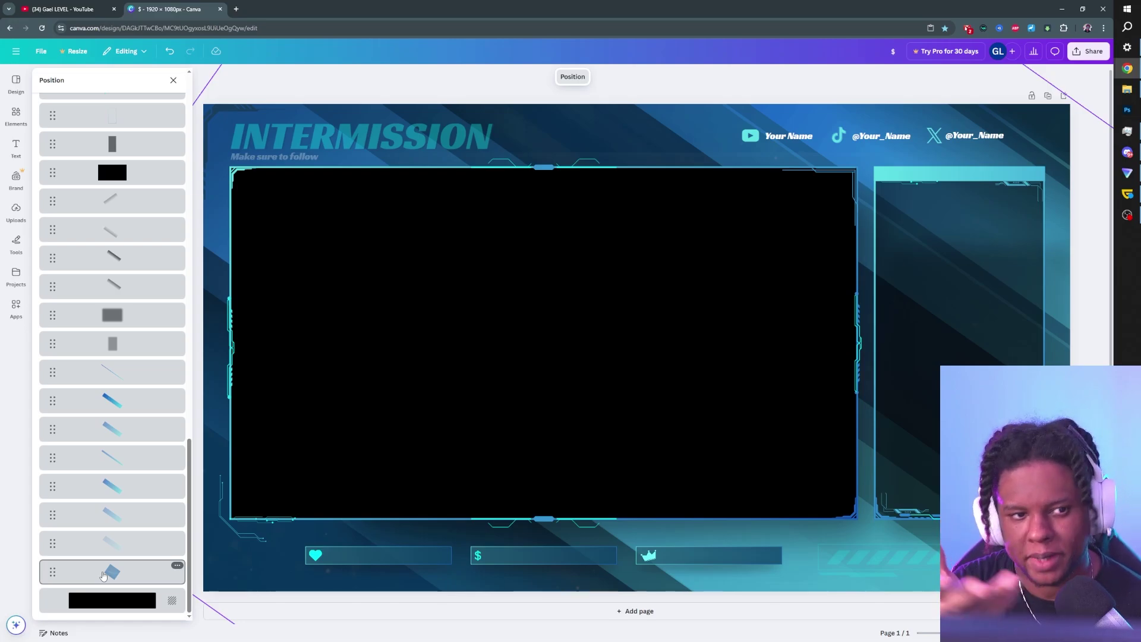
pyautogui.scroll(10, 102, 575)
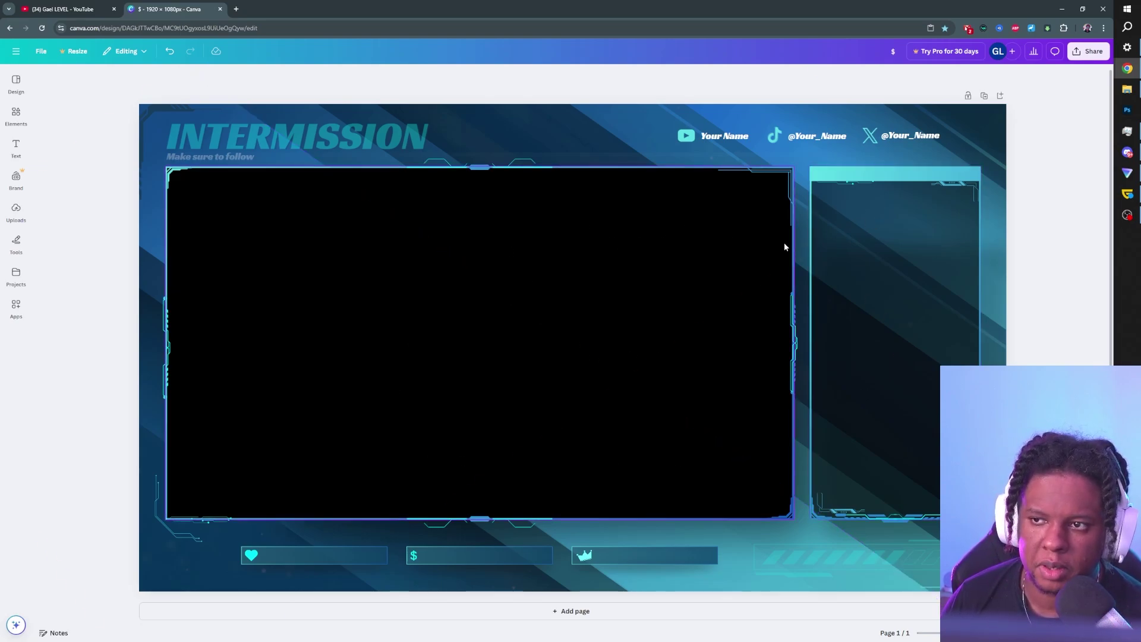
# Step: Examine all of the design's sharing and publishing options
pyautogui.click(1090, 52)
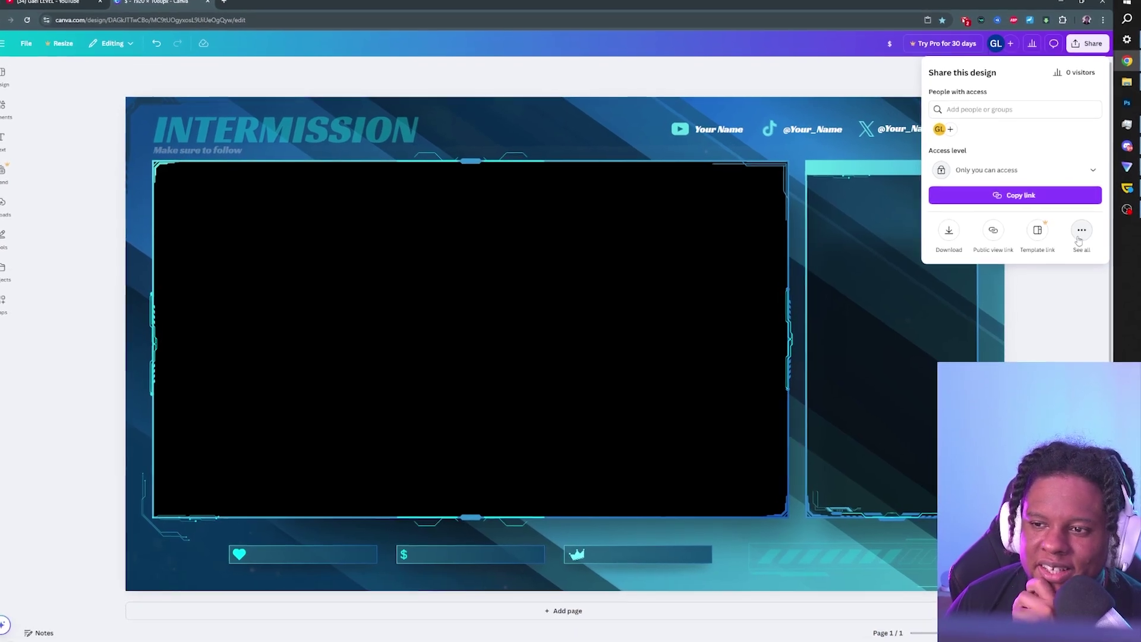
pyautogui.click(1078, 230)
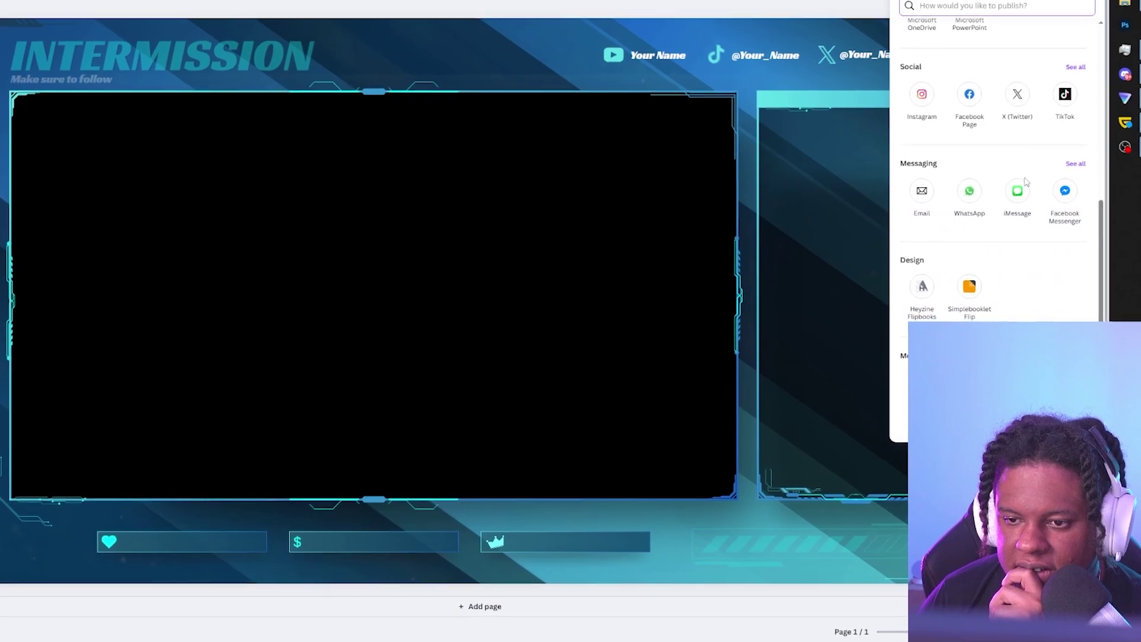
pyautogui.scroll(7, 1024, 174)
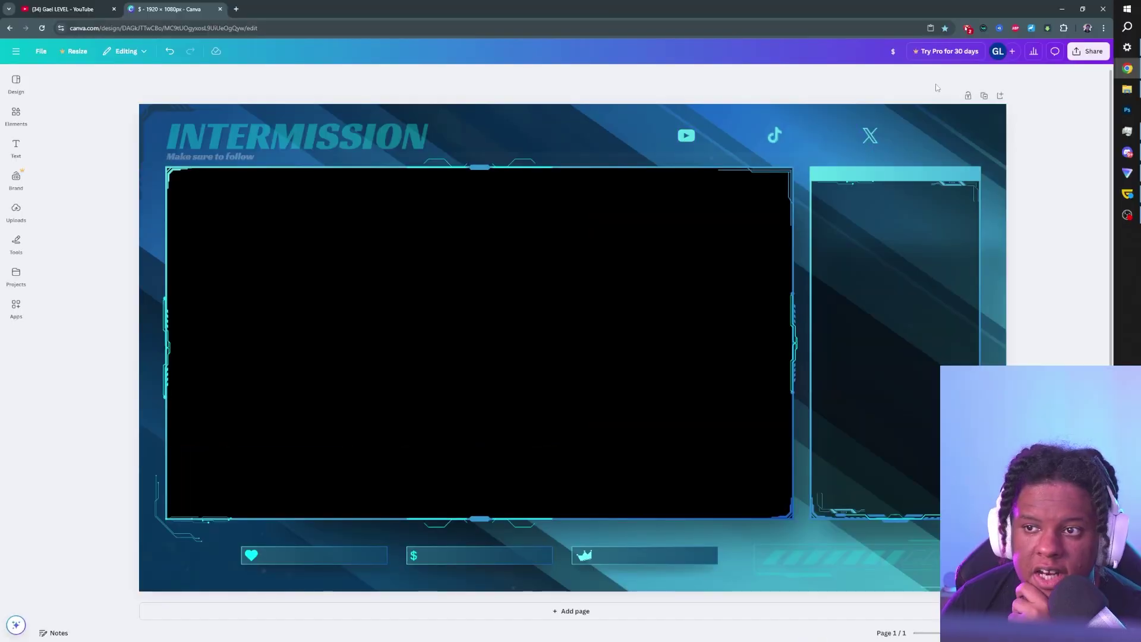
pyautogui.click(1092, 55)
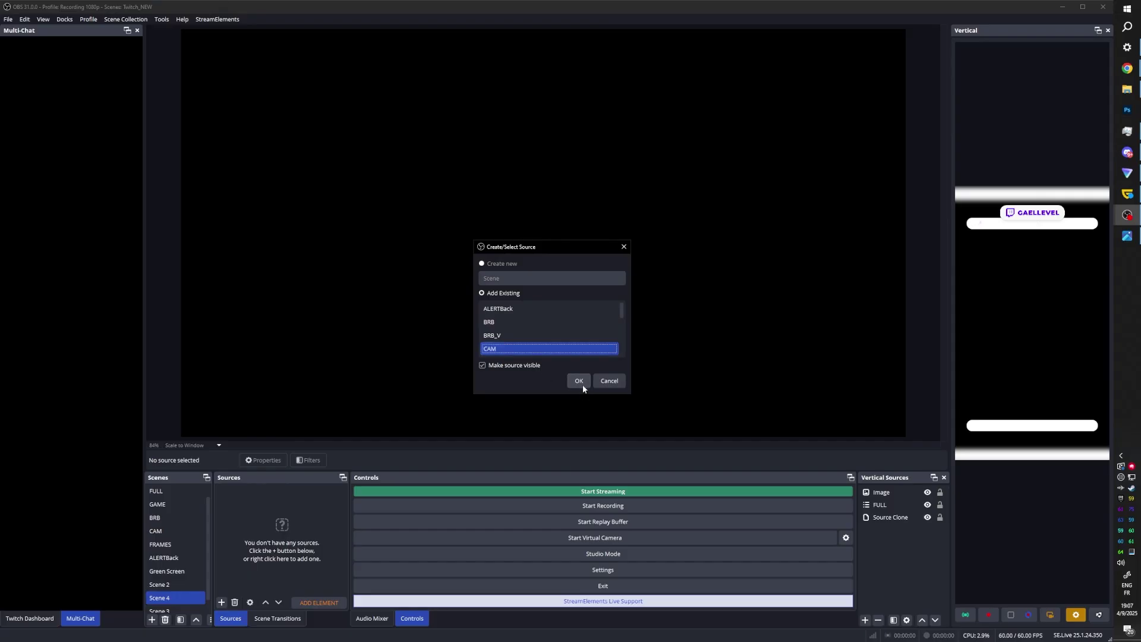
# Step: Switch to OBS and add the existing CAM scene as a visible source in Scene 4
pyautogui.click(577, 380)
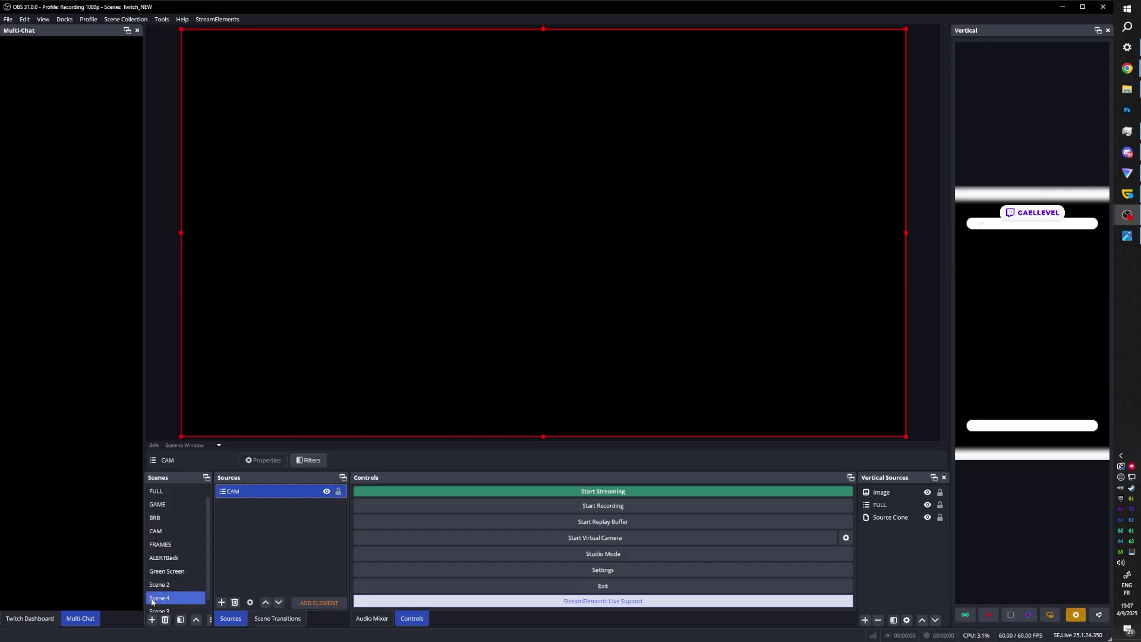
pyautogui.scroll(-1, 151, 602)
pyautogui.click(256, 517)
# Step: Add an image source above CAM that uses overlay1.png from the CANVA overlay 2025 folder
pyautogui.click(221, 601)
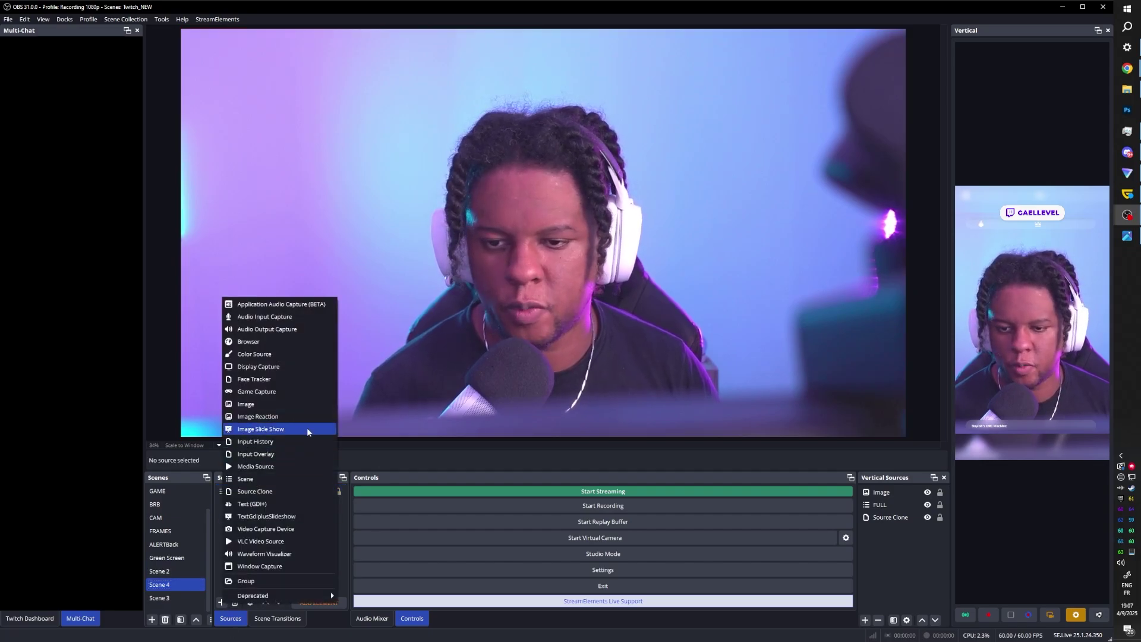
pyautogui.click(274, 407)
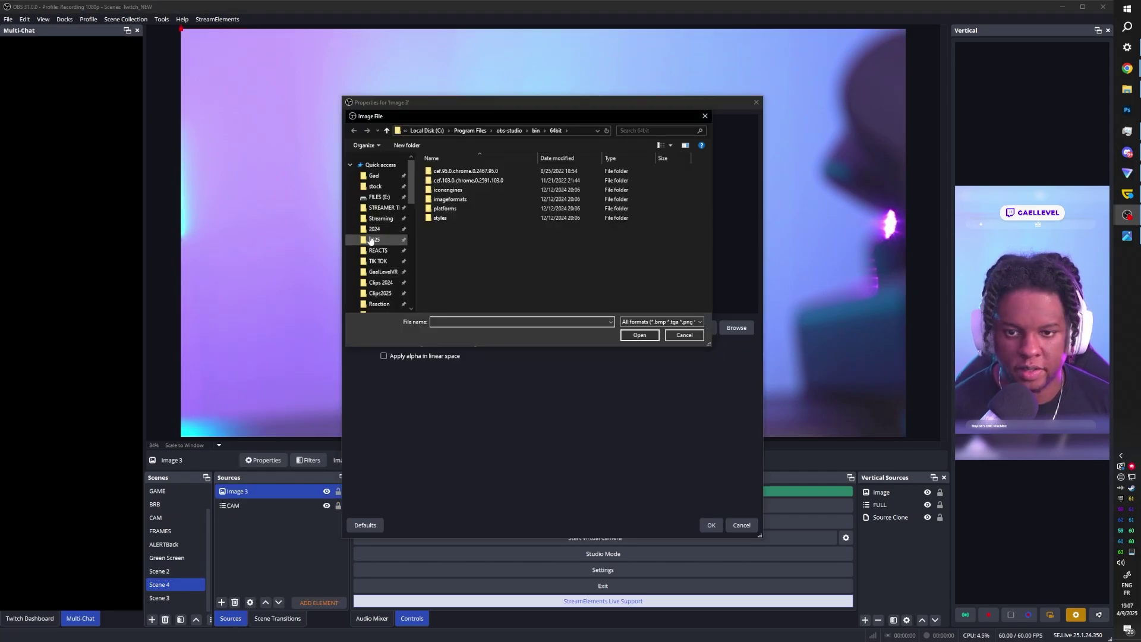
pyautogui.click(373, 240)
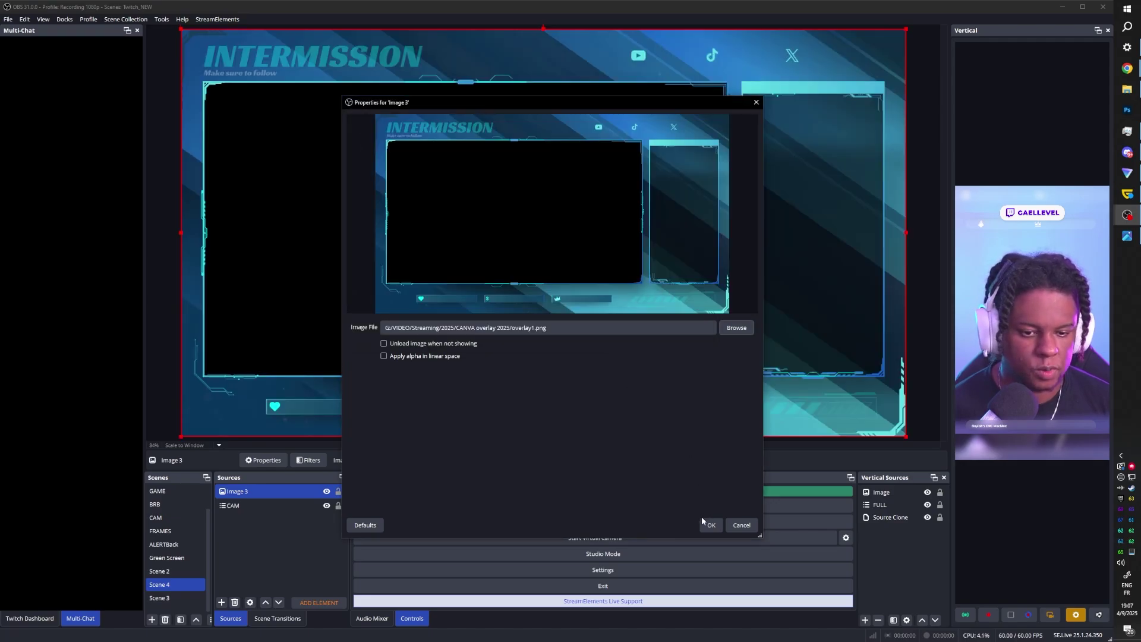
pyautogui.click(709, 524)
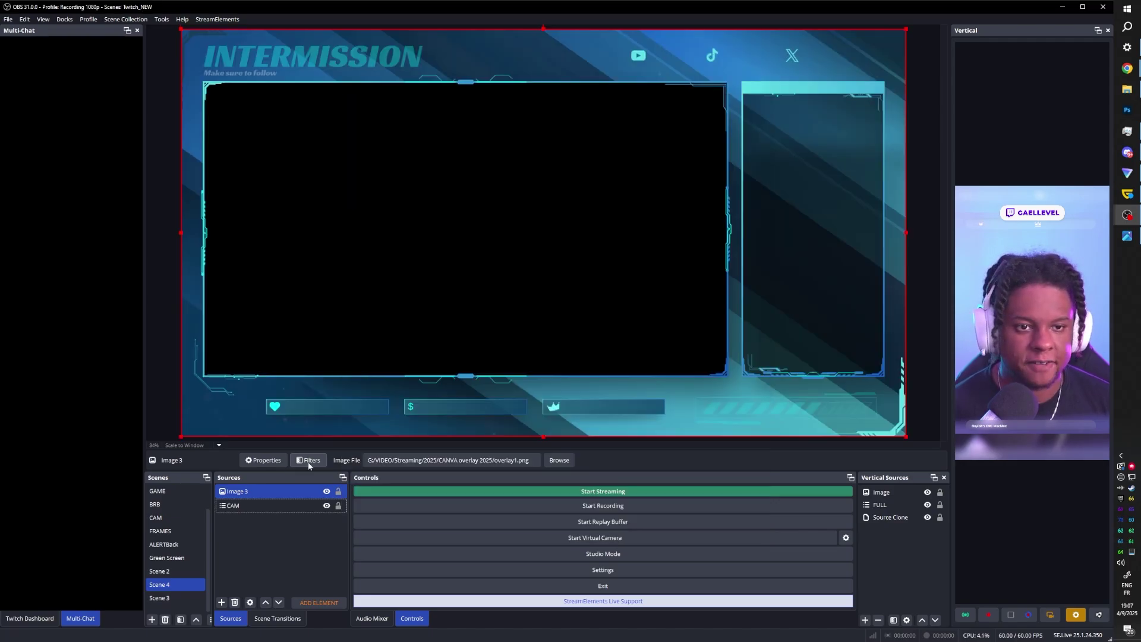
# Step: Add a Color Key effect filter to the overlay image source
pyautogui.click(308, 460)
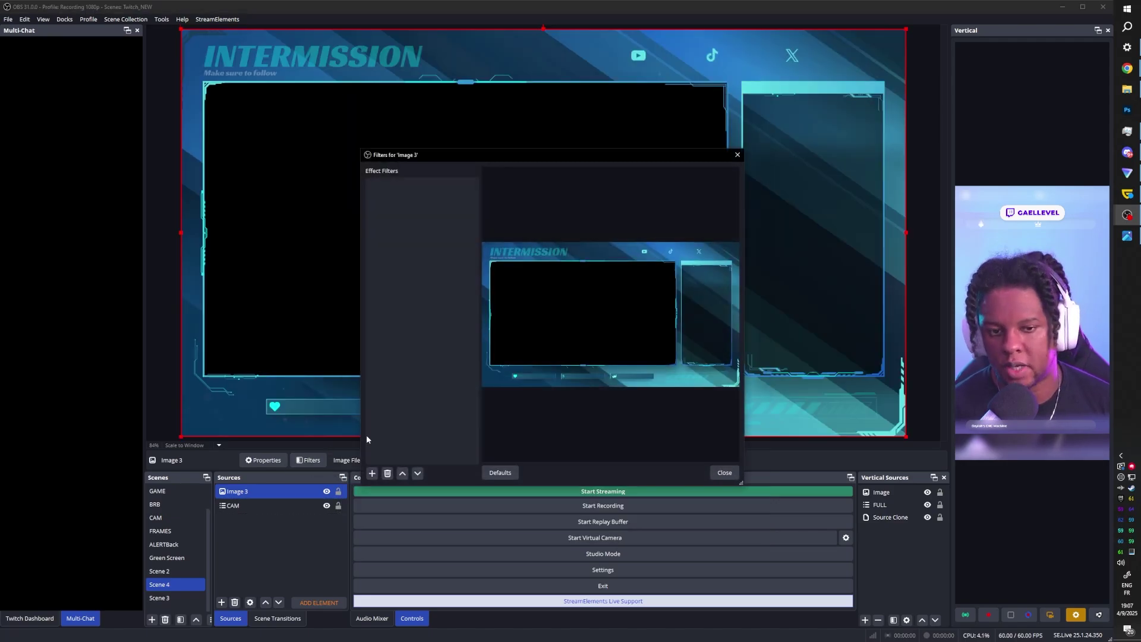
pyautogui.click(372, 473)
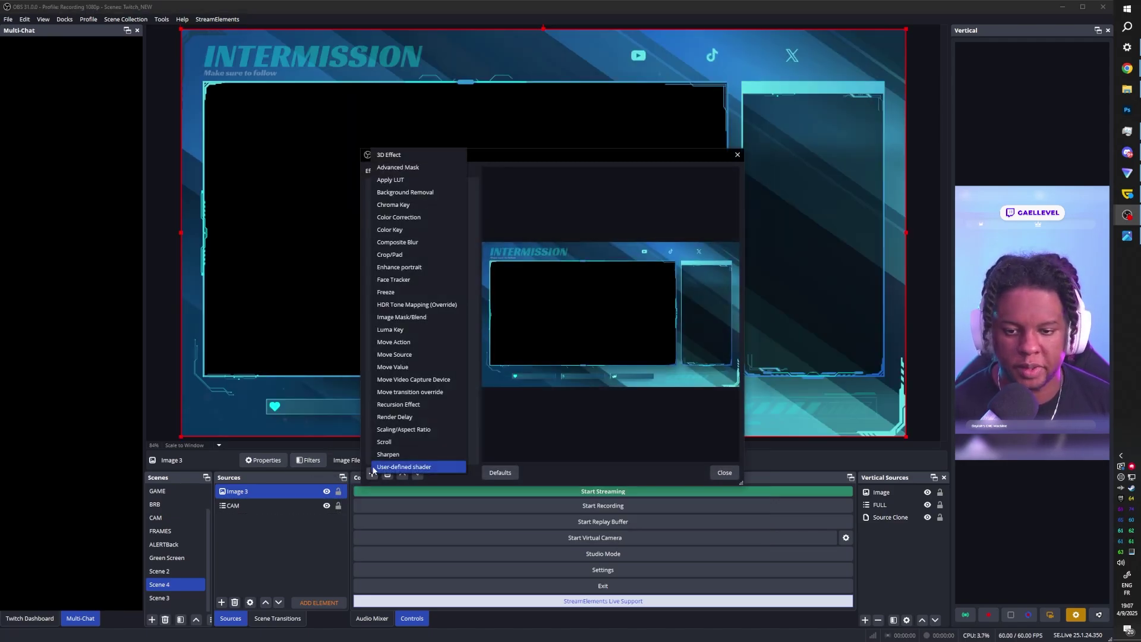
pyautogui.click(391, 230)
pyautogui.click(530, 334)
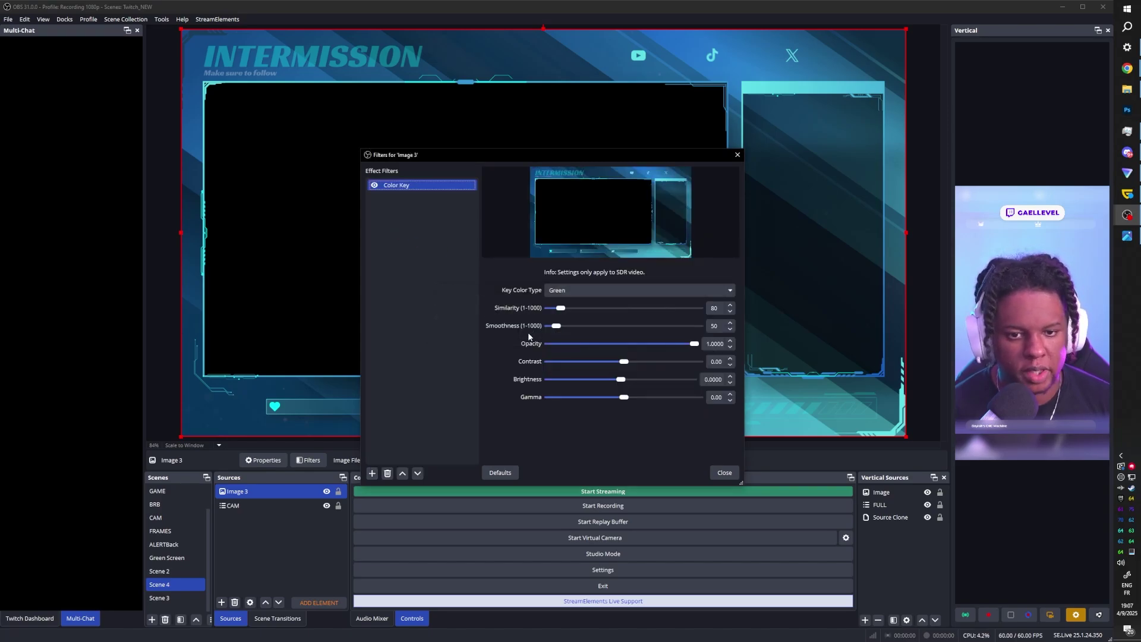
# Step: Set the Color Key filter to a custom key color of black, #000000
pyautogui.click(704, 291)
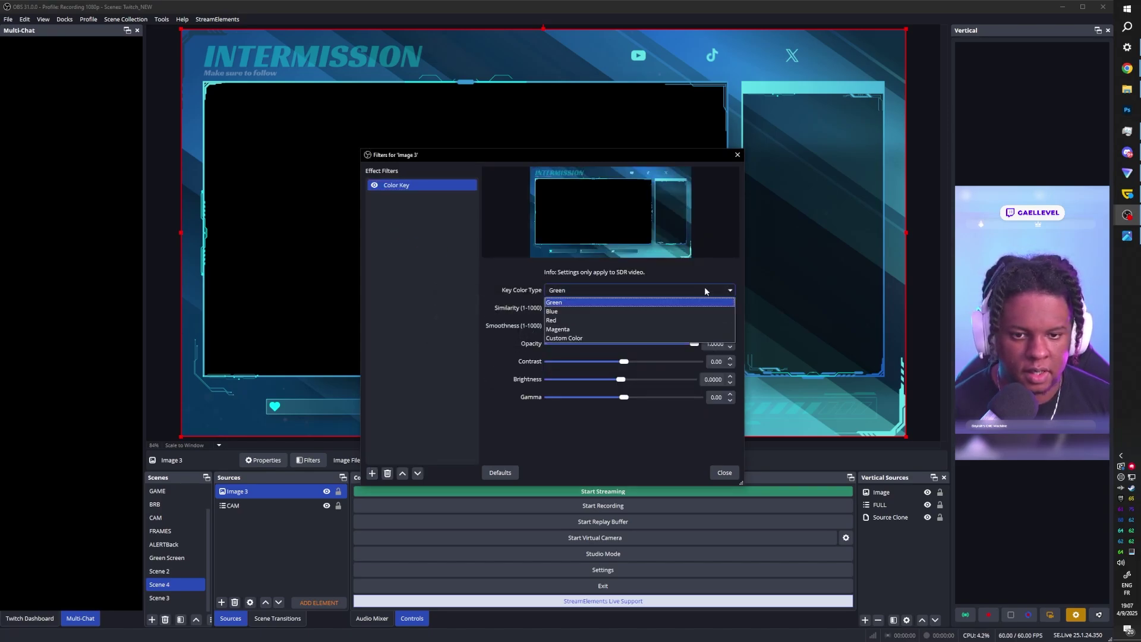
pyautogui.click(701, 334)
pyautogui.click(681, 310)
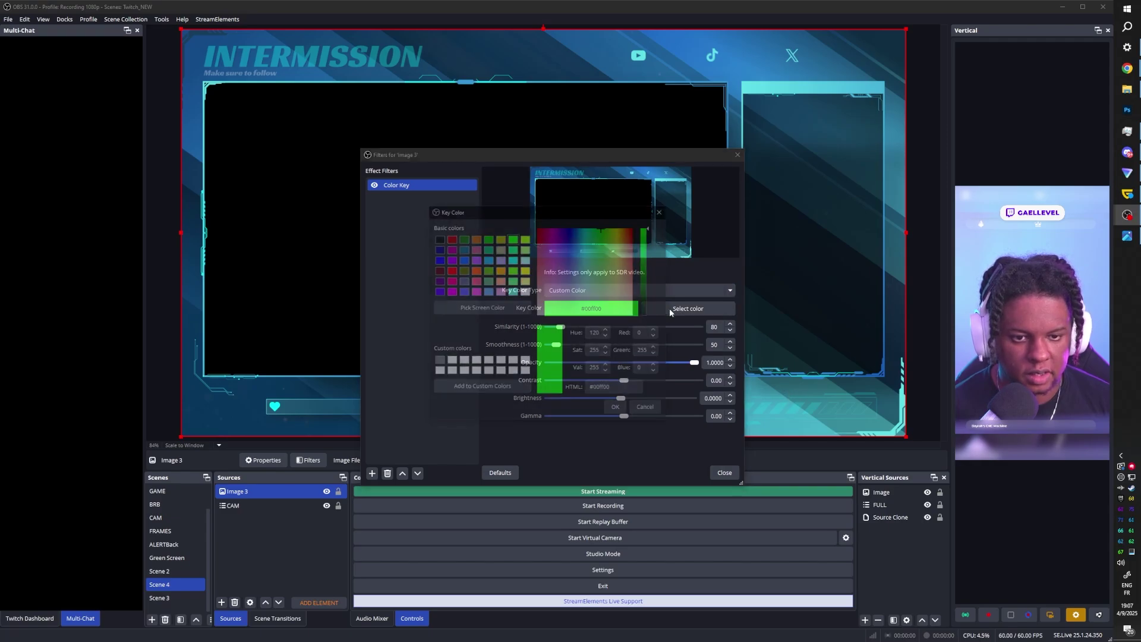
pyautogui.click(617, 409)
# Step: Set the Color Key similarity to 63 while checking the overlay preview, and close the filters
pyautogui.moveTo(567, 153); pyautogui.dragTo(230, 482)
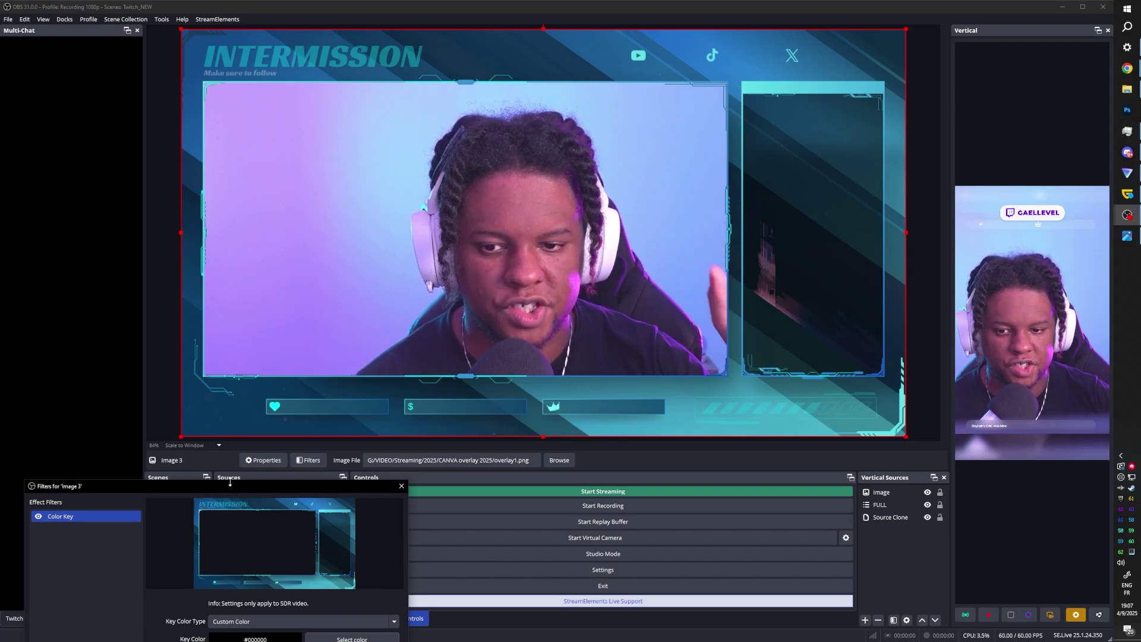
pyautogui.moveTo(230, 482); pyautogui.dragTo(181, 210)
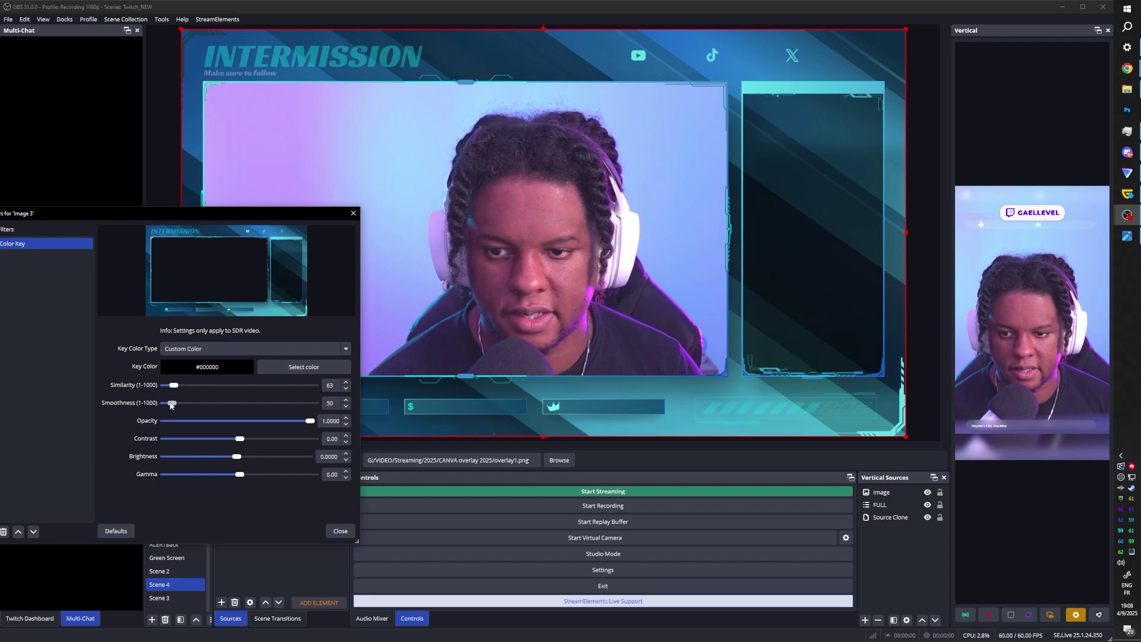
pyautogui.click(340, 531)
# Step: Scale down the CAM source and position it to fill the overlay's large frame opening
pyautogui.click(250, 505)
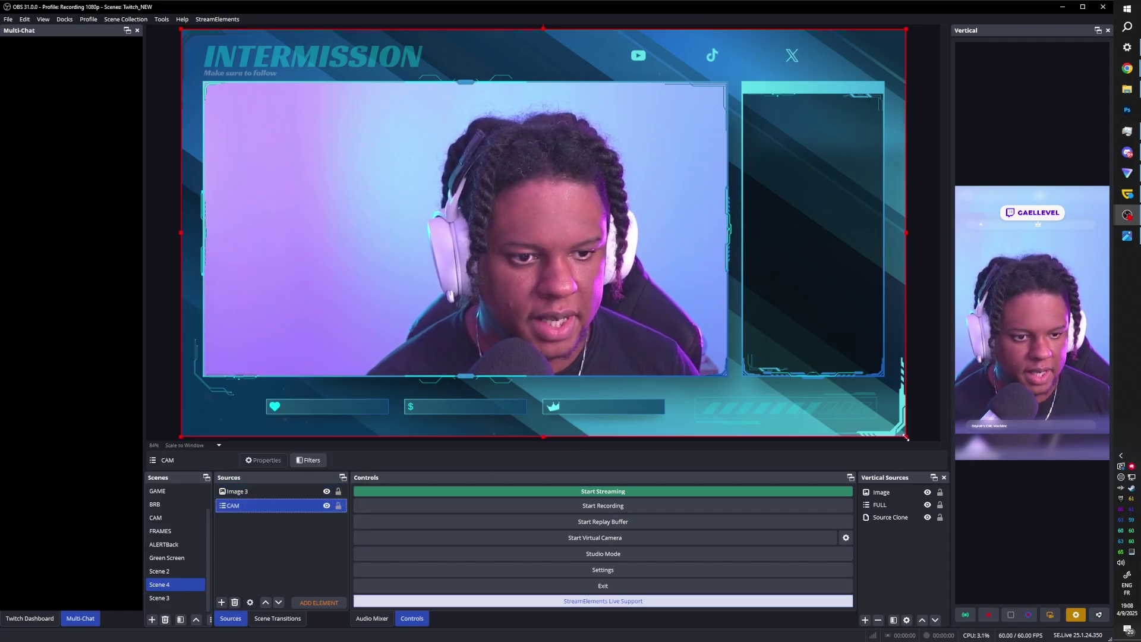
pyautogui.moveTo(905, 436); pyautogui.dragTo(670, 377)
pyautogui.click(158, 78)
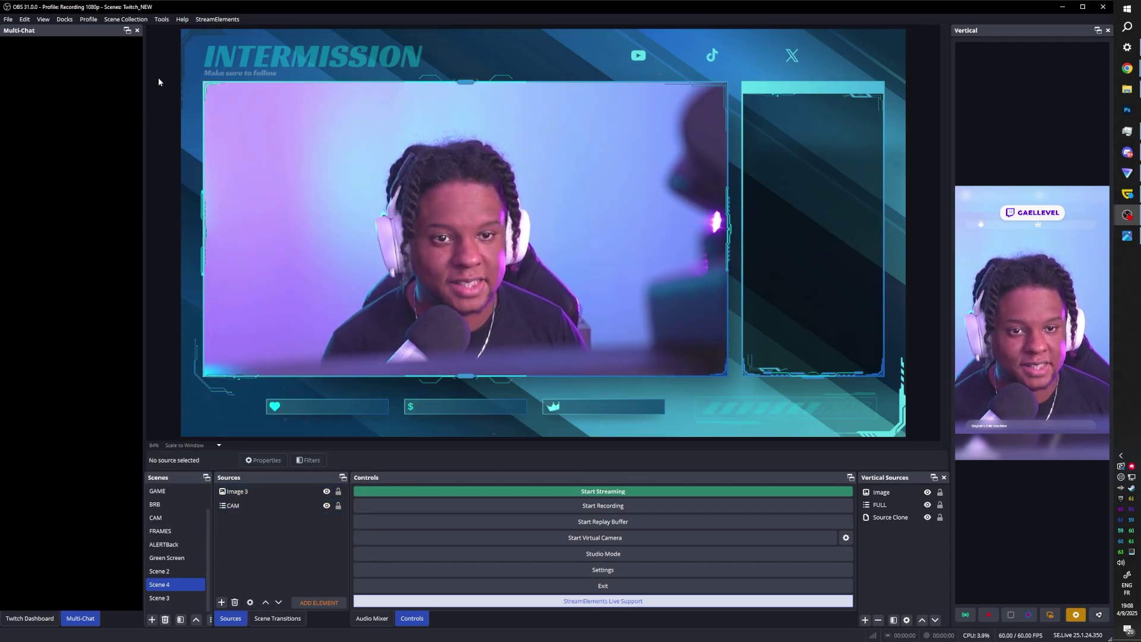